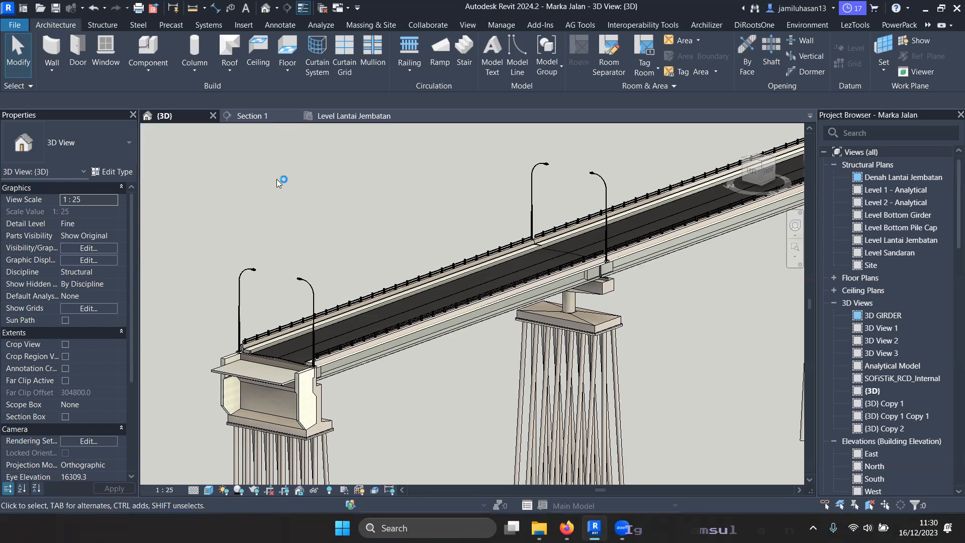
# Switch to the road-marking PDF in Firefox and mark up the dash length, gap length and line width in Gambar 5.
pyautogui.hotkey('alt', 'Tab')
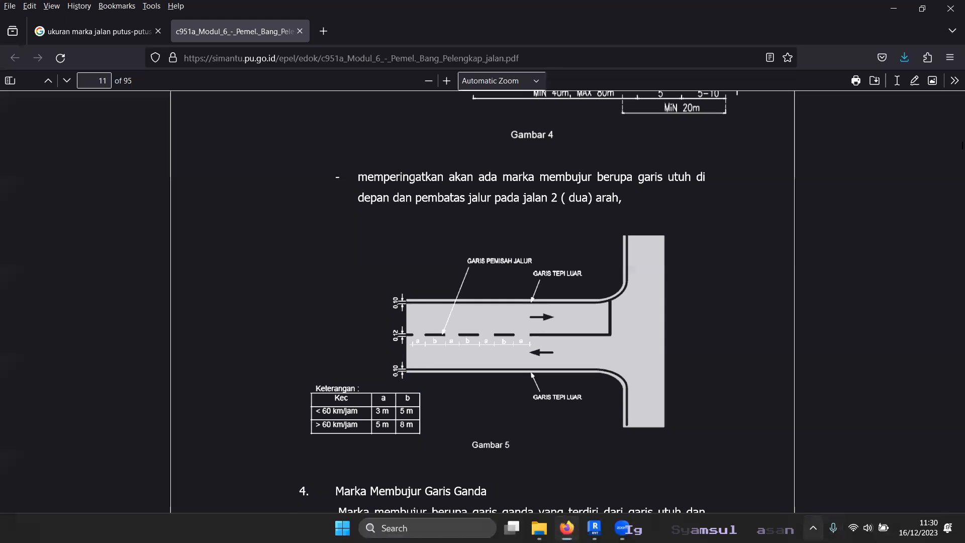
pyautogui.click(813, 528)
pyautogui.click(759, 437)
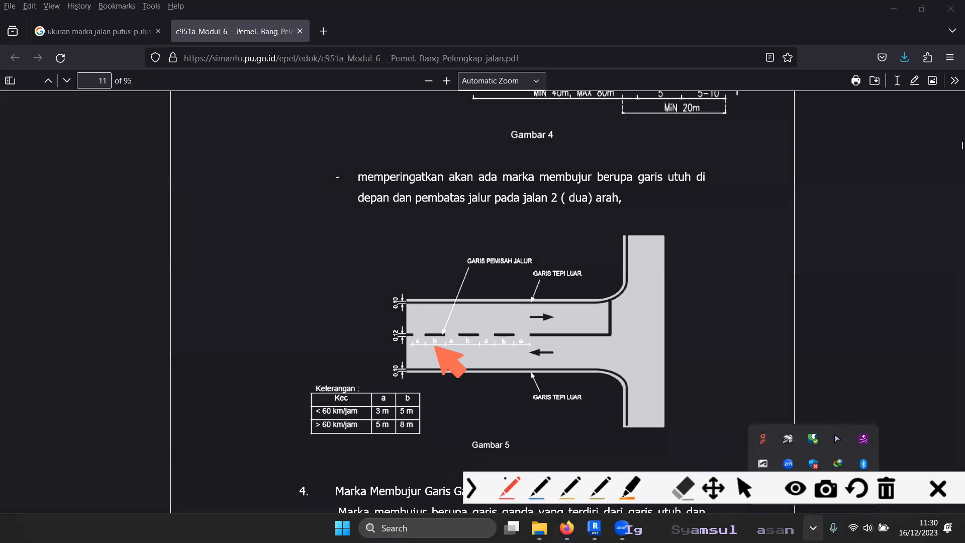
pyautogui.moveTo(424, 326); pyautogui.dragTo(447, 324)
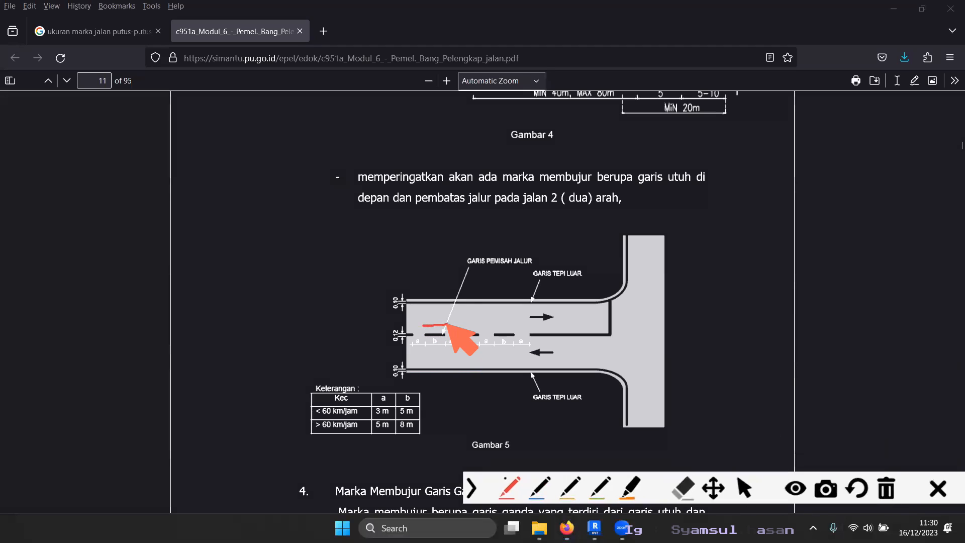
pyautogui.moveTo(415, 401)
pyautogui.mouseDown()
pyautogui.moveTo(405, 398)
pyautogui.moveTo(398, 414)
pyautogui.moveTo(404, 421)
pyautogui.moveTo(420, 409)
pyautogui.mouseUp()
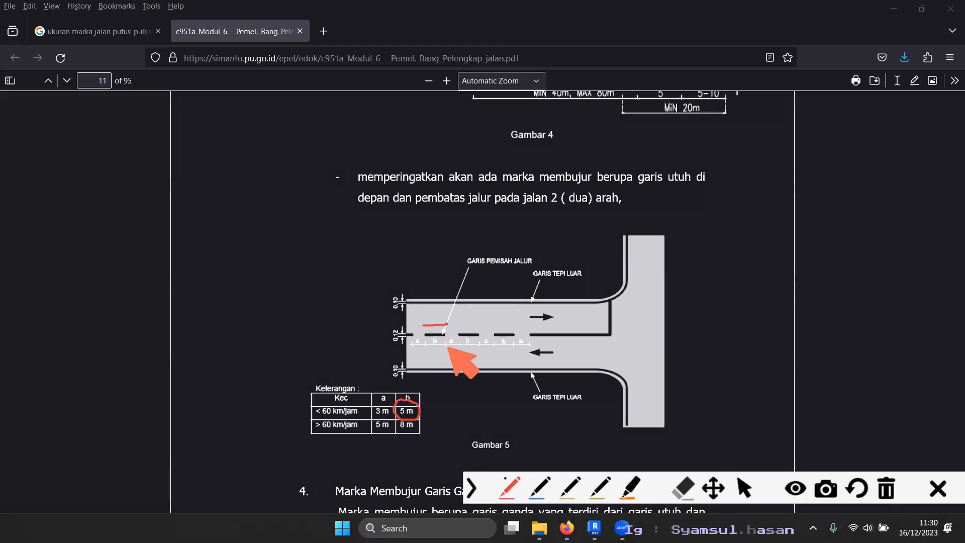
pyautogui.moveTo(393, 405)
pyautogui.mouseDown()
pyautogui.moveTo(376, 405)
pyautogui.moveTo(388, 419)
pyautogui.mouseUp()
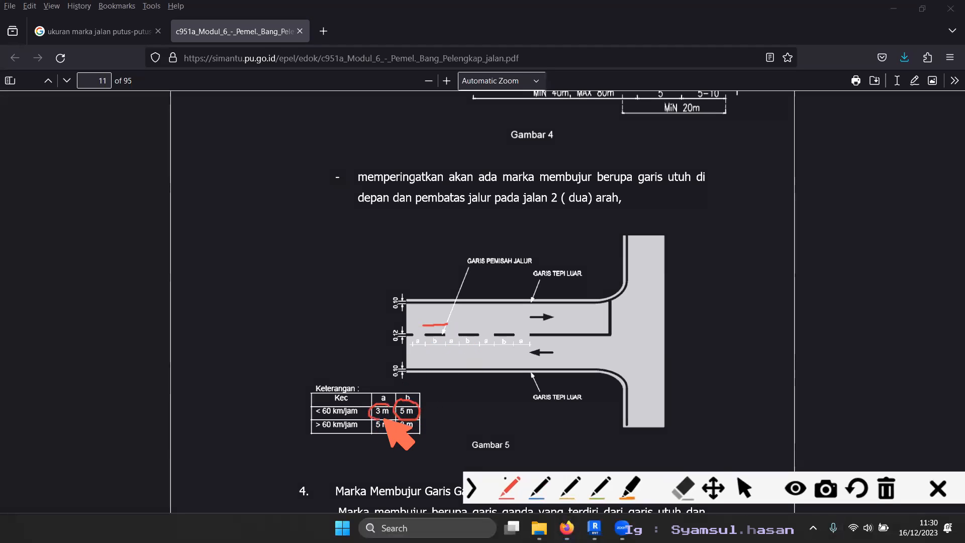
pyautogui.moveTo(400, 325)
pyautogui.mouseDown()
pyautogui.moveTo(385, 331)
pyautogui.moveTo(394, 346)
pyautogui.moveTo(403, 323)
pyautogui.mouseUp()
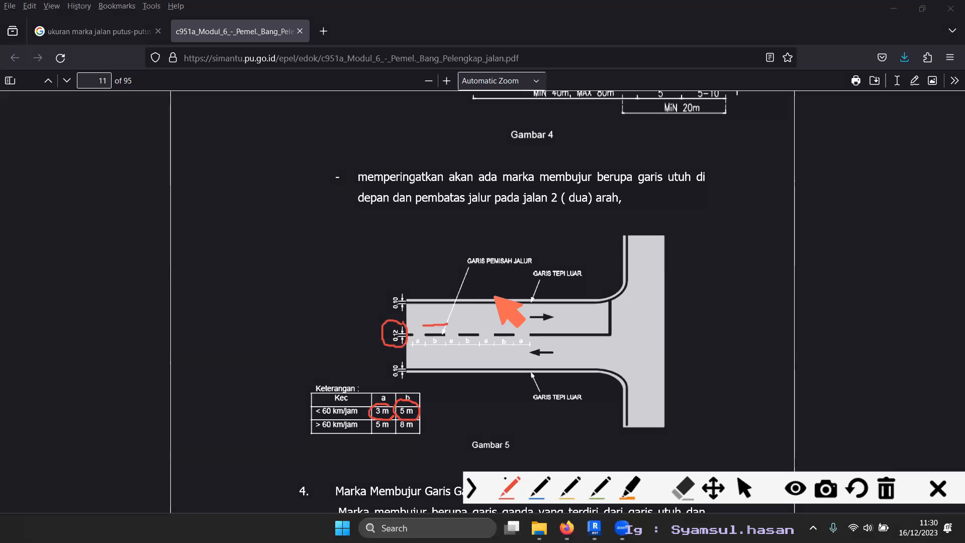
pyautogui.moveTo(391, 235)
pyautogui.mouseDown()
pyautogui.moveTo(556, 232)
pyautogui.moveTo(375, 225)
pyautogui.mouseUp()
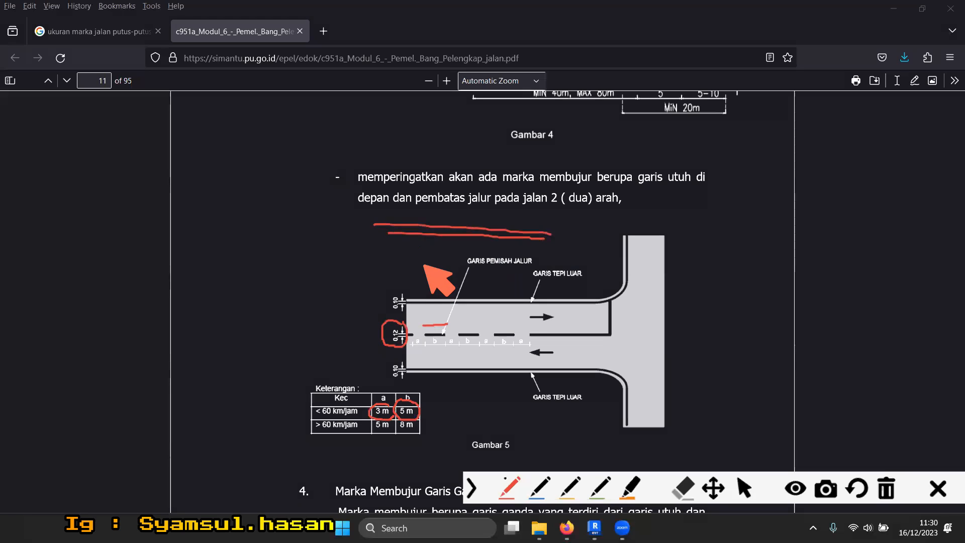
pyautogui.press('Escape')
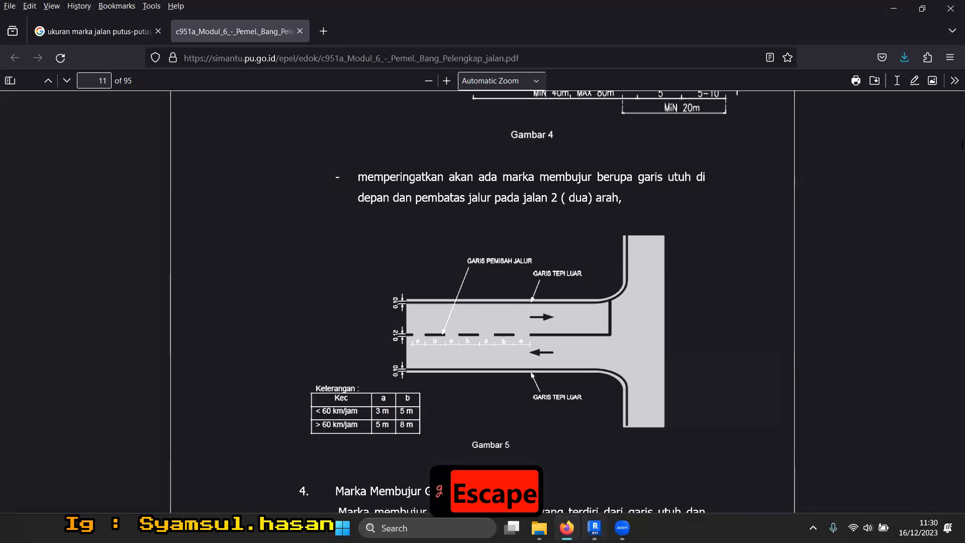
# Return to Revit and hide all reference planes in the Level Lantai Jembatan structural plan.
pyautogui.click(595, 527)
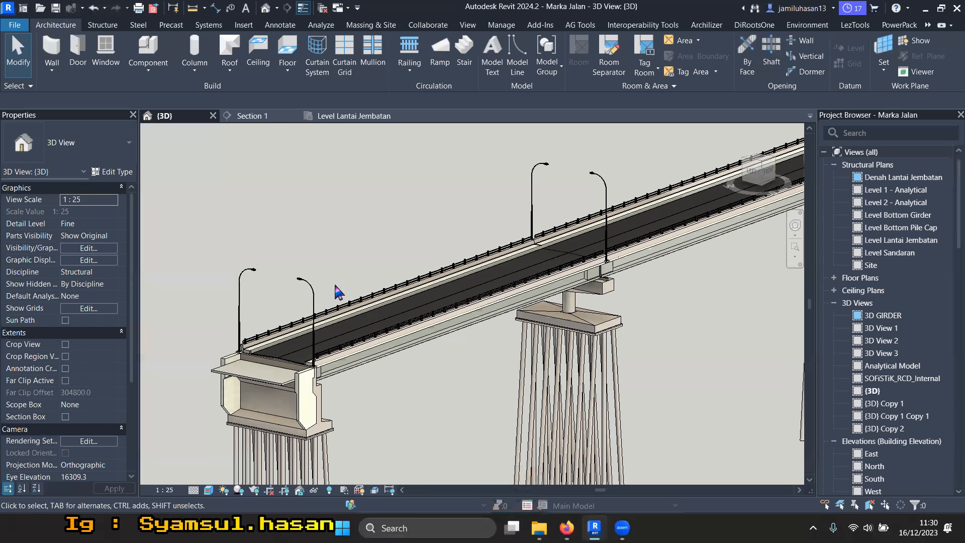
pyautogui.click(352, 117)
pyautogui.scroll(-2, 489, 341)
pyautogui.moveTo(489, 341); pyautogui.dragTo(392, 379, button='middle')
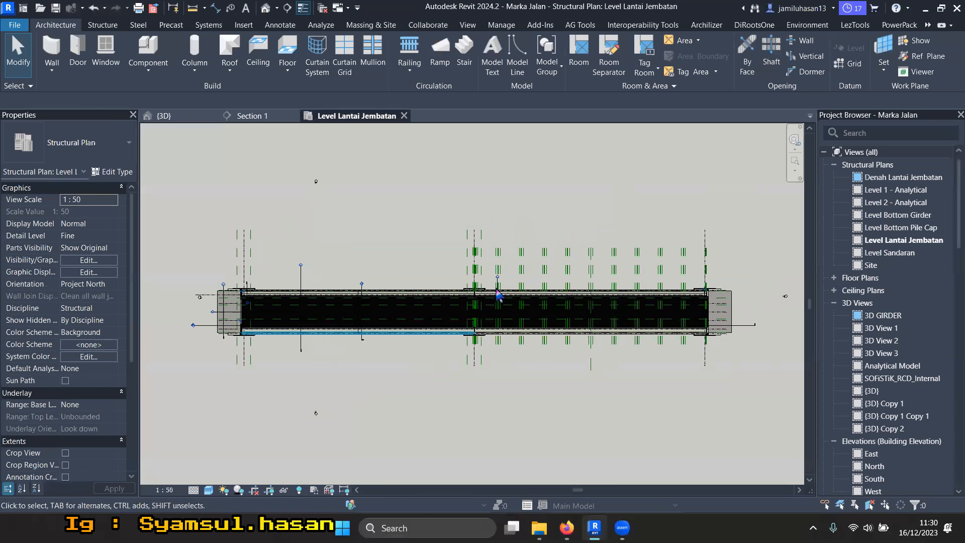
pyautogui.click(522, 269)
pyautogui.press('s')
pyautogui.press('a')
pyautogui.rightClick(523, 266)
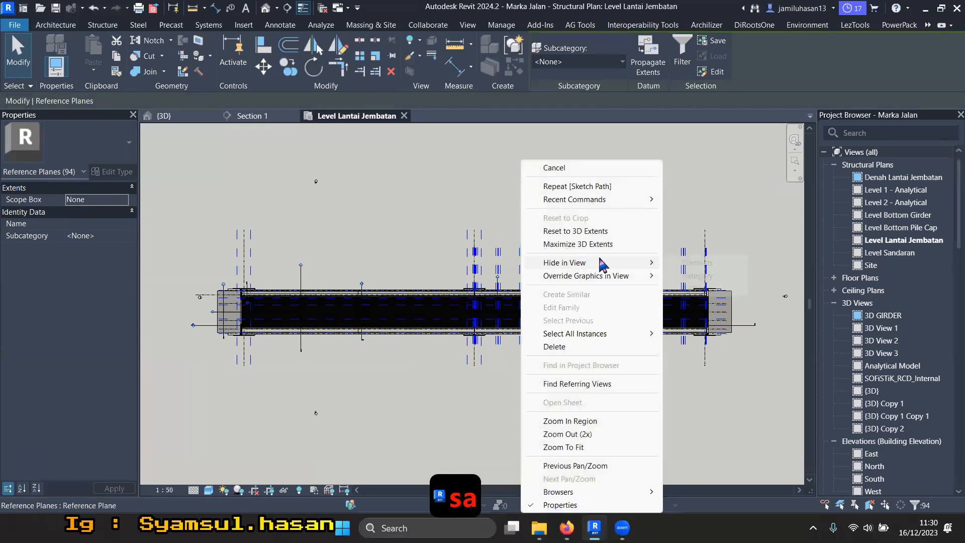
pyautogui.click(695, 276)
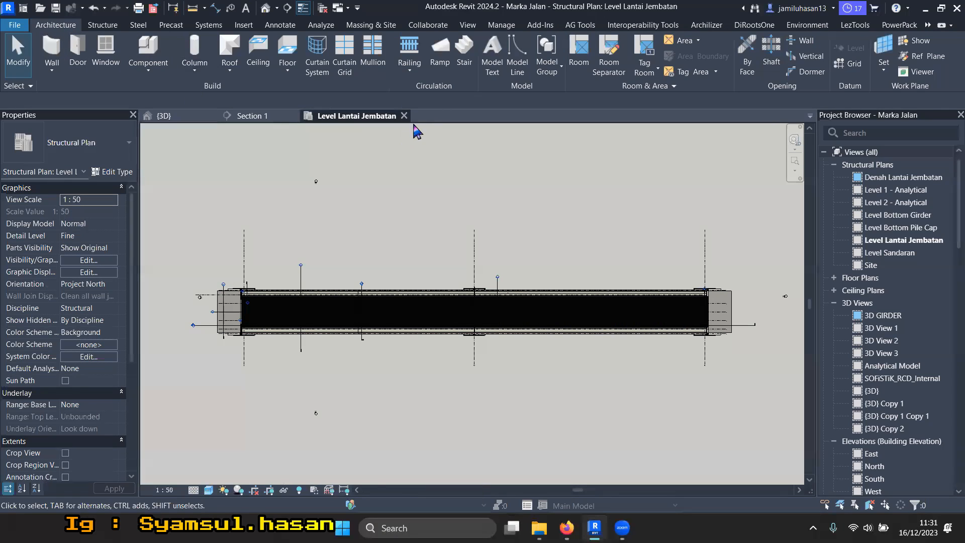
# Start a 900mm railing with the Sketch Path command and set its base offset to 300.
pyautogui.click(409, 68)
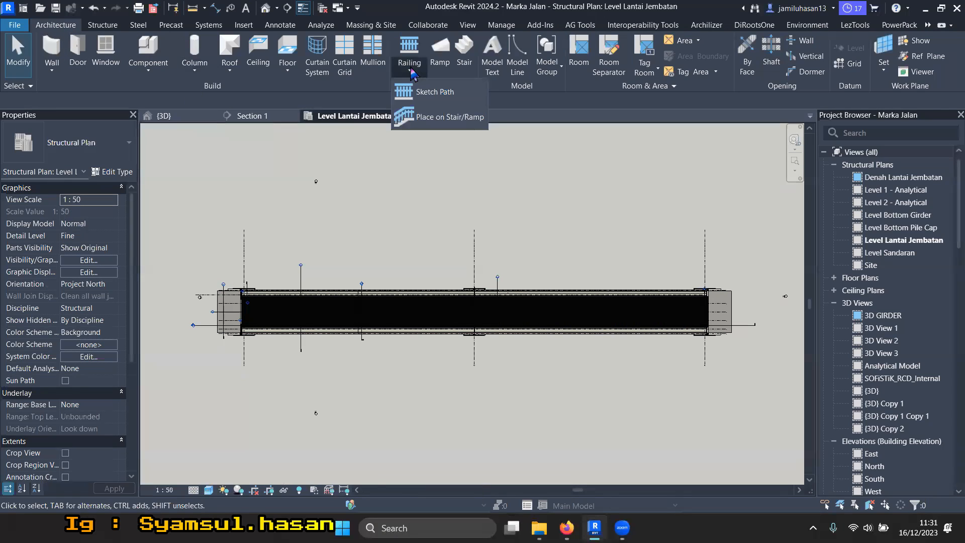
pyautogui.click(426, 95)
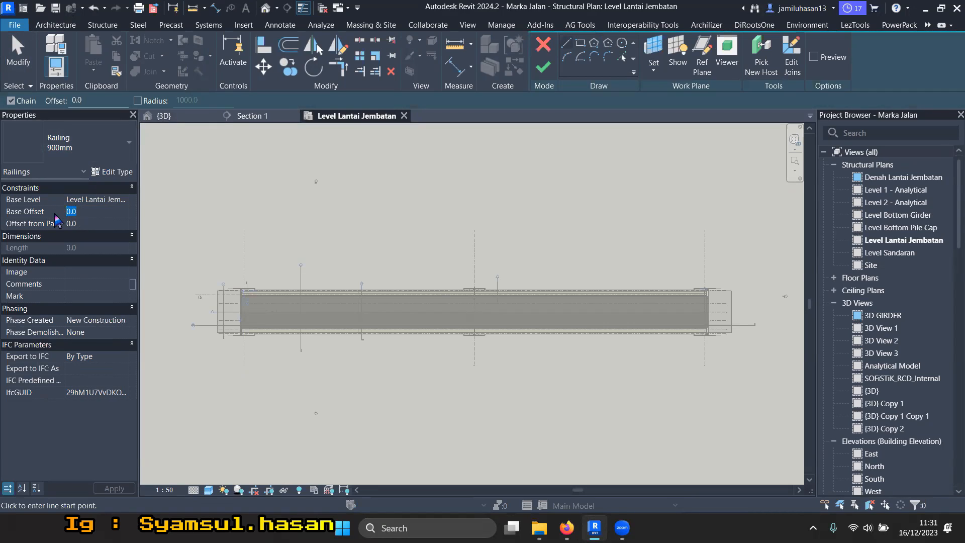
pyautogui.write('300')
pyautogui.press('Return')
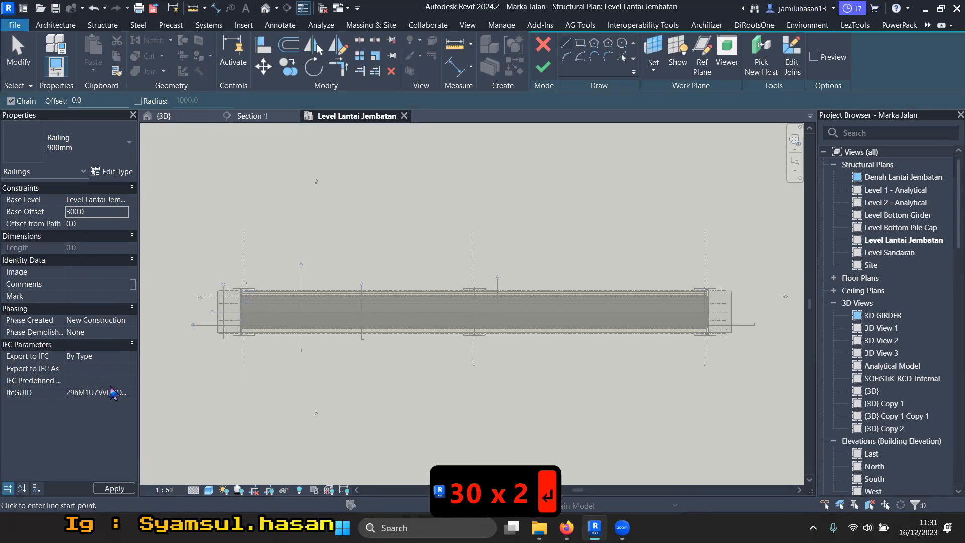
pyautogui.click(114, 488)
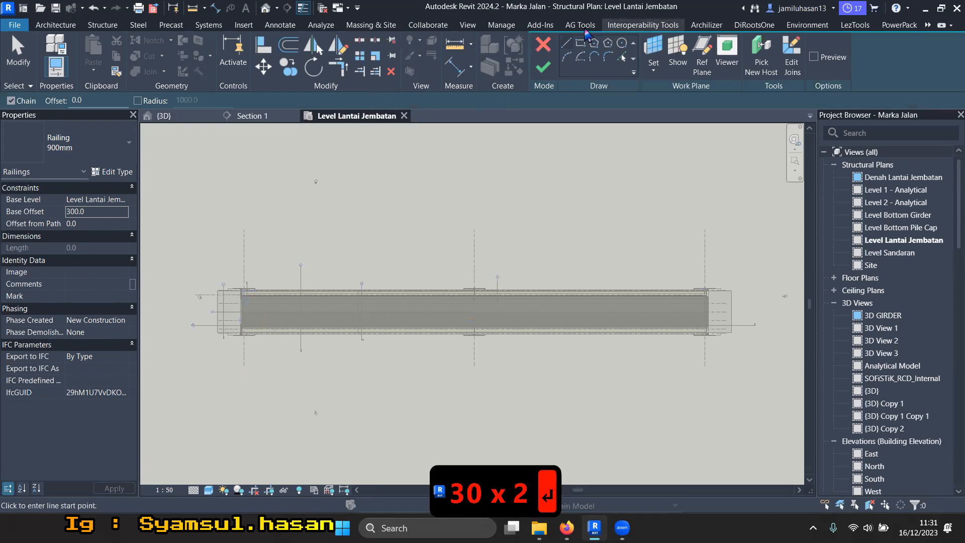
# Draw the railing path along the deck's centreline from one end of the bridge to the other and finish the sketch.
pyautogui.scroll(5, 237, 317)
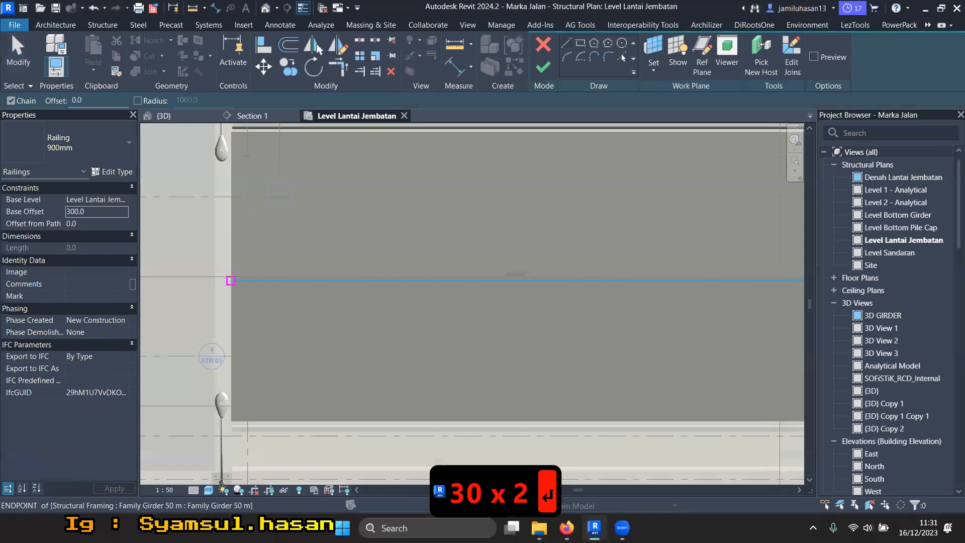
pyautogui.scroll(2, 231, 280)
pyautogui.click(220, 271)
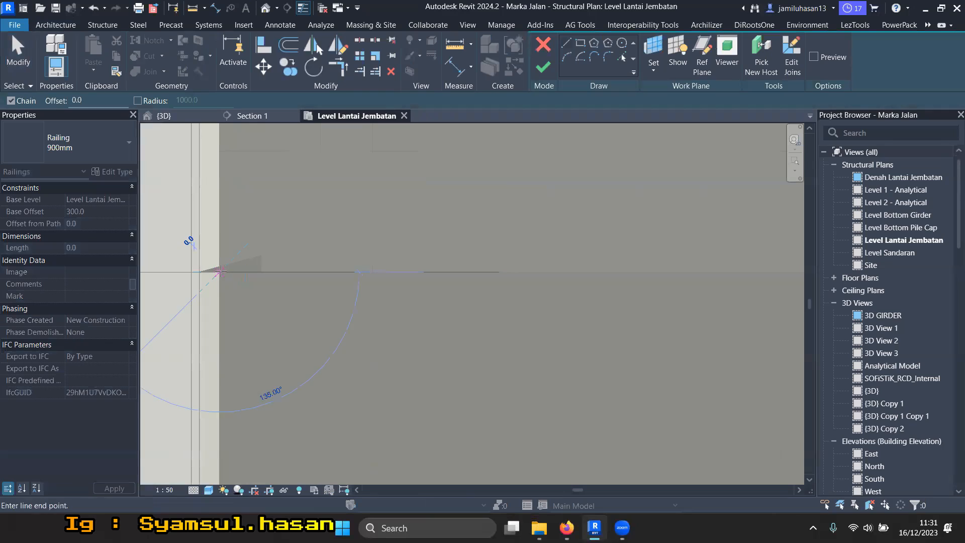
pyautogui.scroll(-6, 220, 271)
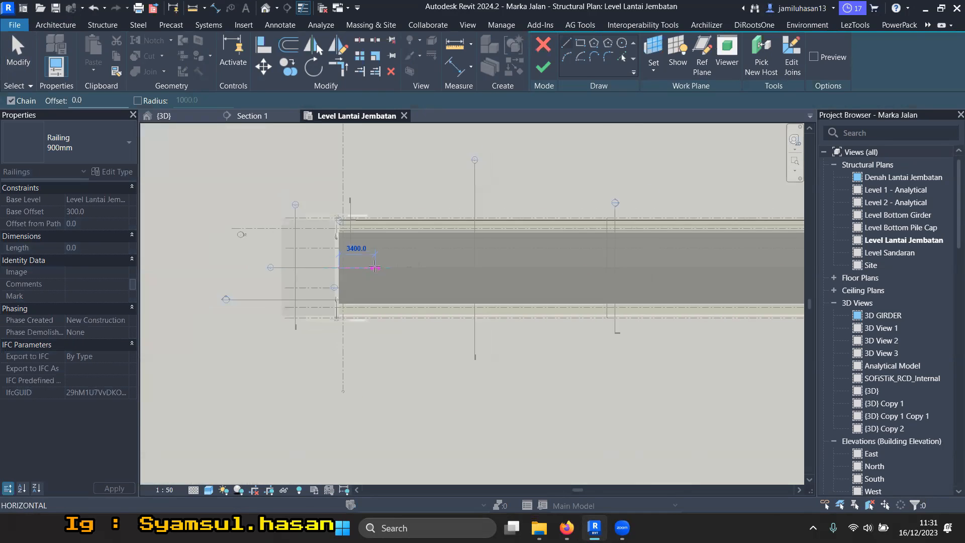
pyautogui.scroll(-2, 375, 267)
pyautogui.moveTo(652, 267); pyautogui.dragTo(134, 283, button='middle')
pyautogui.scroll(3, 570, 281)
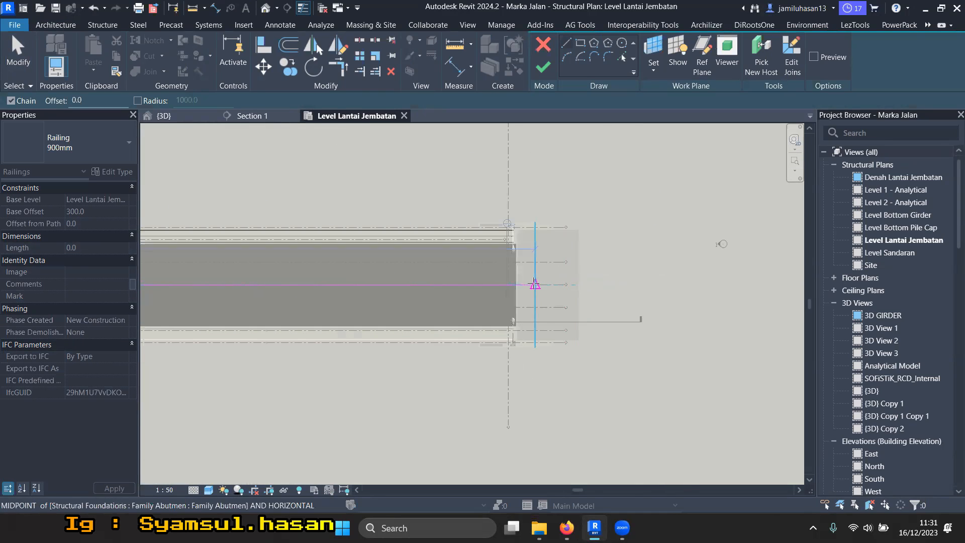
pyautogui.scroll(5, 534, 284)
pyautogui.click(458, 295)
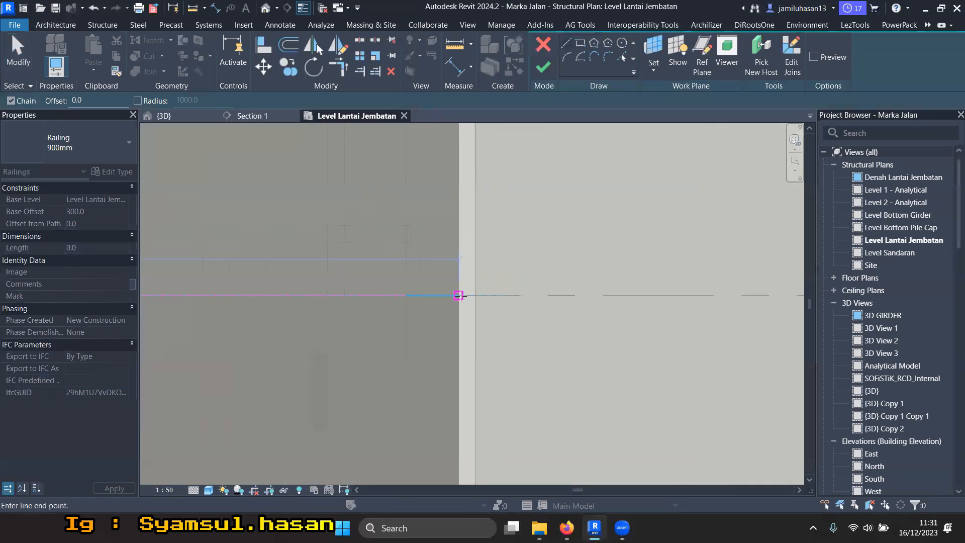
pyautogui.click(542, 70)
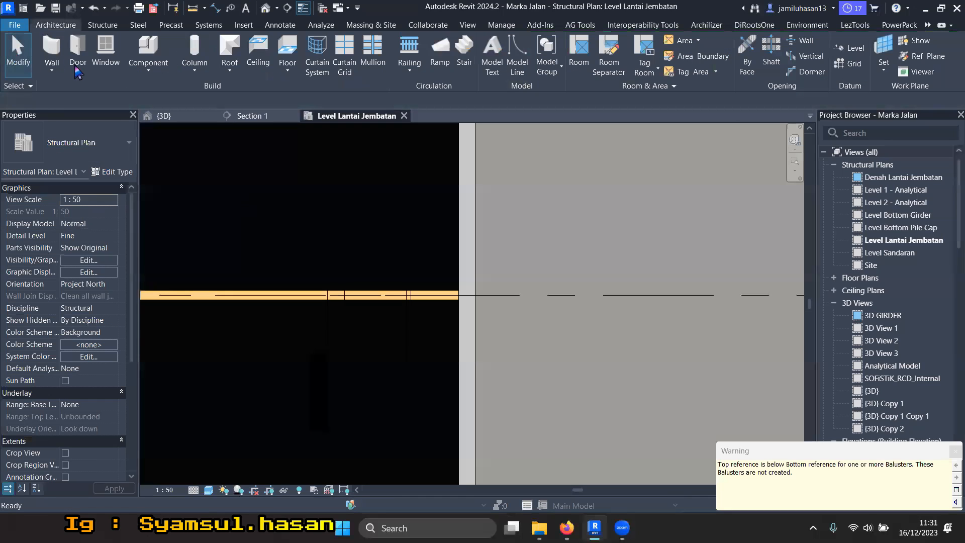
# Inspect the new railing on the bridge deck in the {3D} view.
pyautogui.click(164, 116)
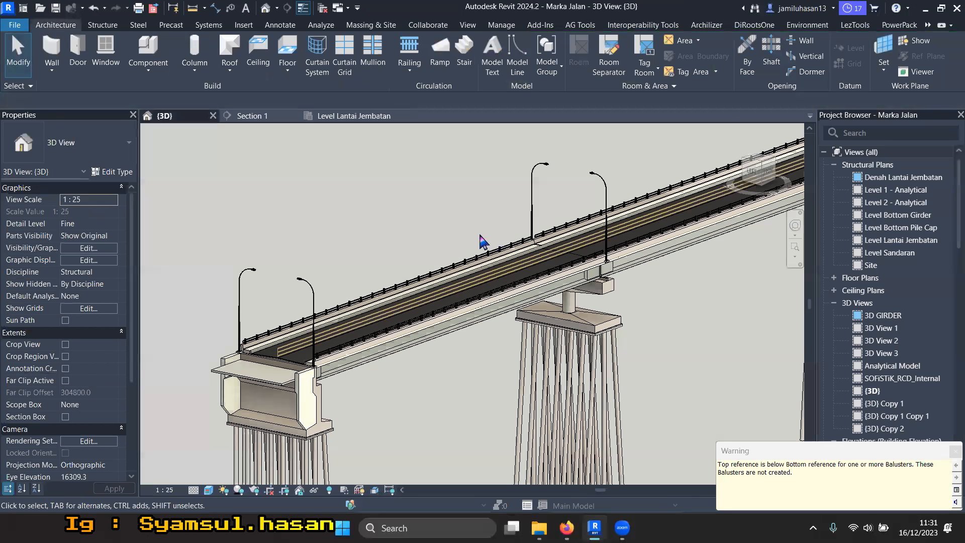
pyautogui.scroll(5, 327, 332)
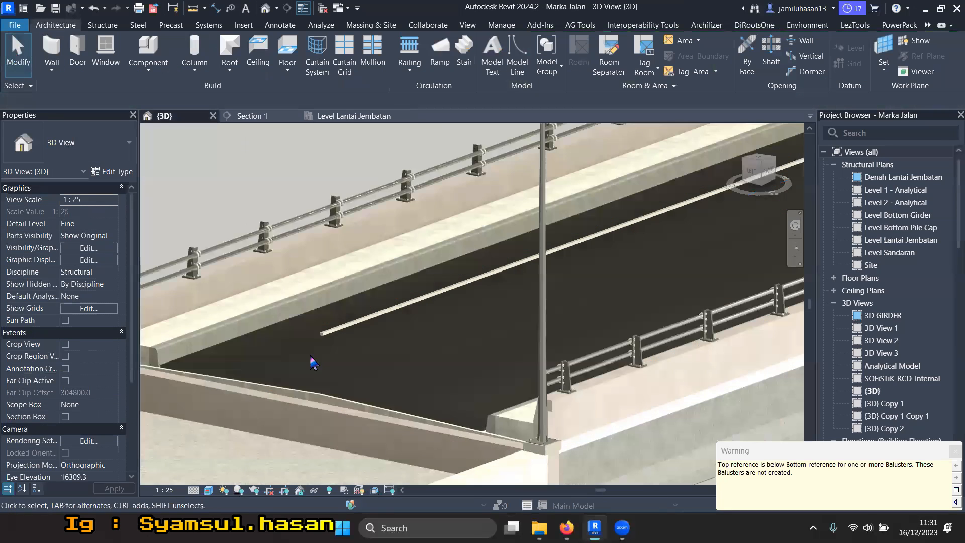
pyautogui.click(342, 327)
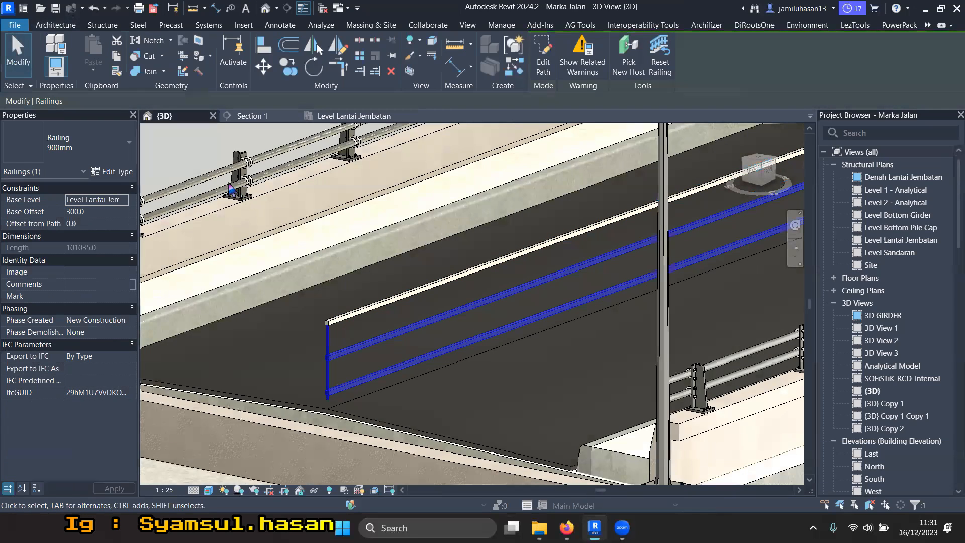
pyautogui.press('Escape')
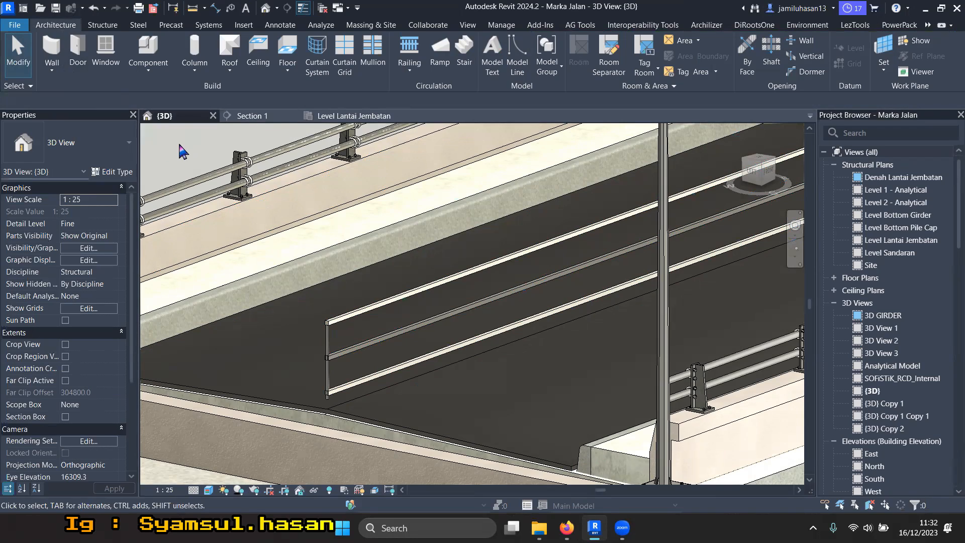
# Create a new family from the Metric Baluster template and open its Ref. Level floor plan.
pyautogui.click(16, 26)
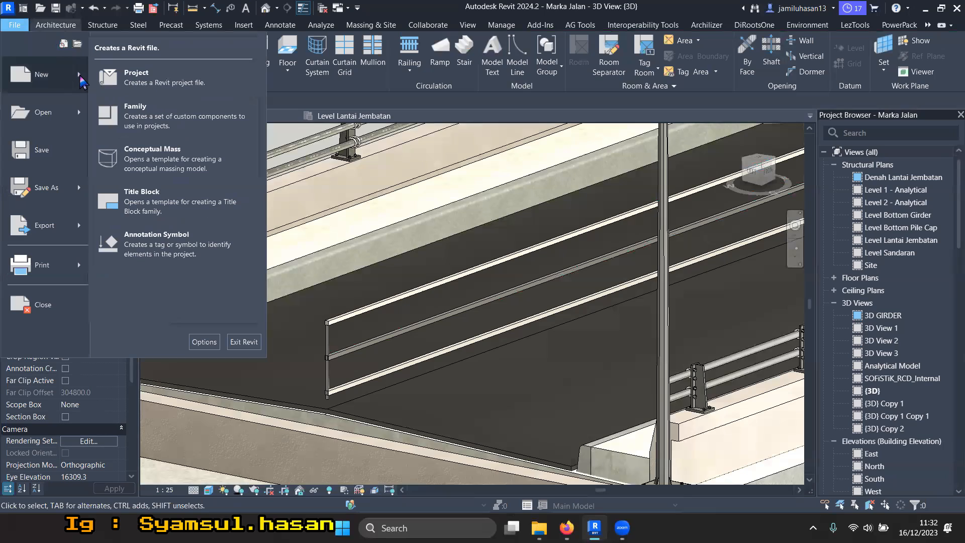
pyautogui.click(394, 183)
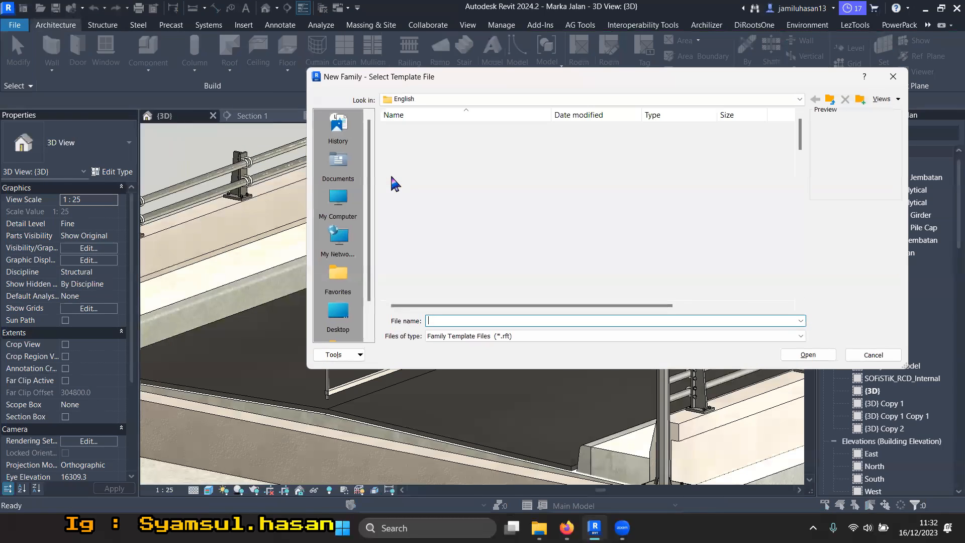
pyautogui.click(429, 167)
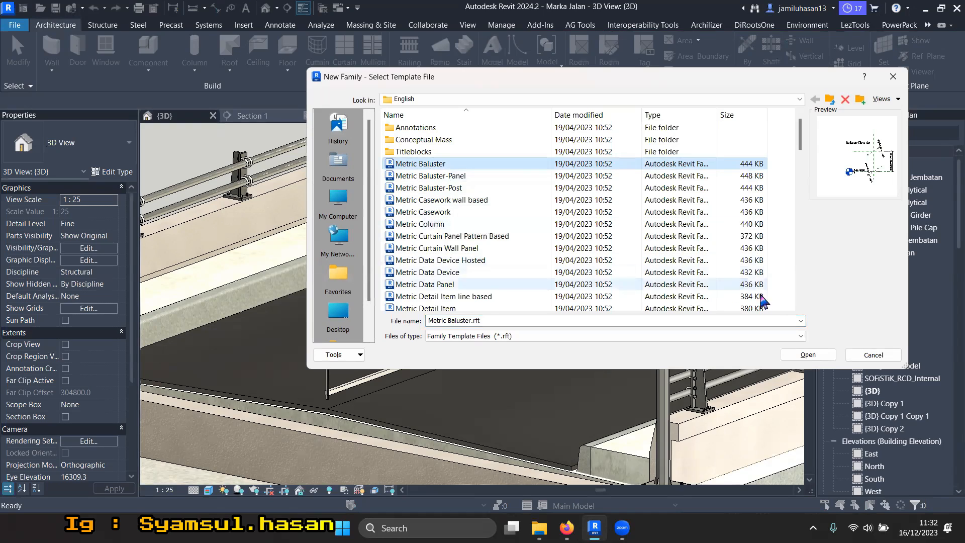
pyautogui.click(808, 355)
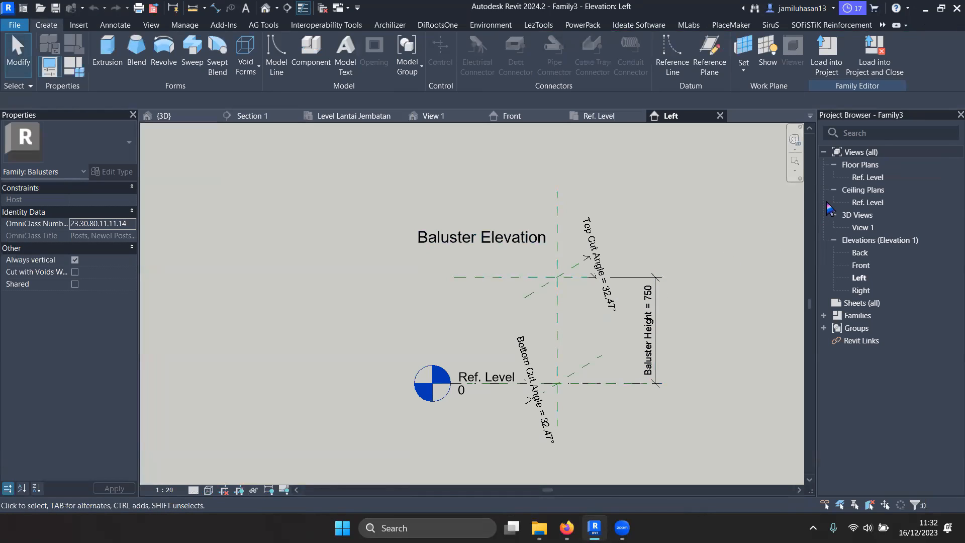
pyautogui.doubleClick(868, 177)
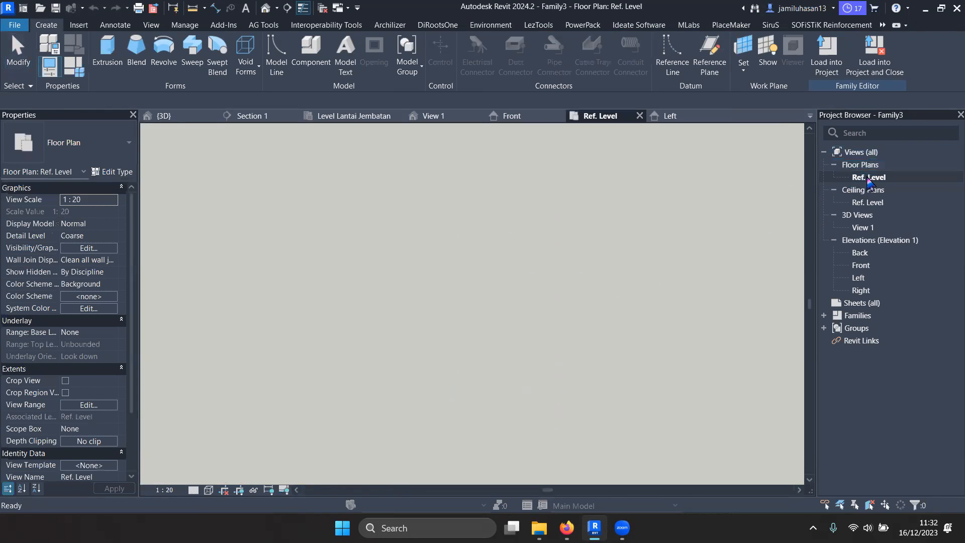
pyautogui.moveTo(499, 287); pyautogui.dragTo(486, 341, button='middle')
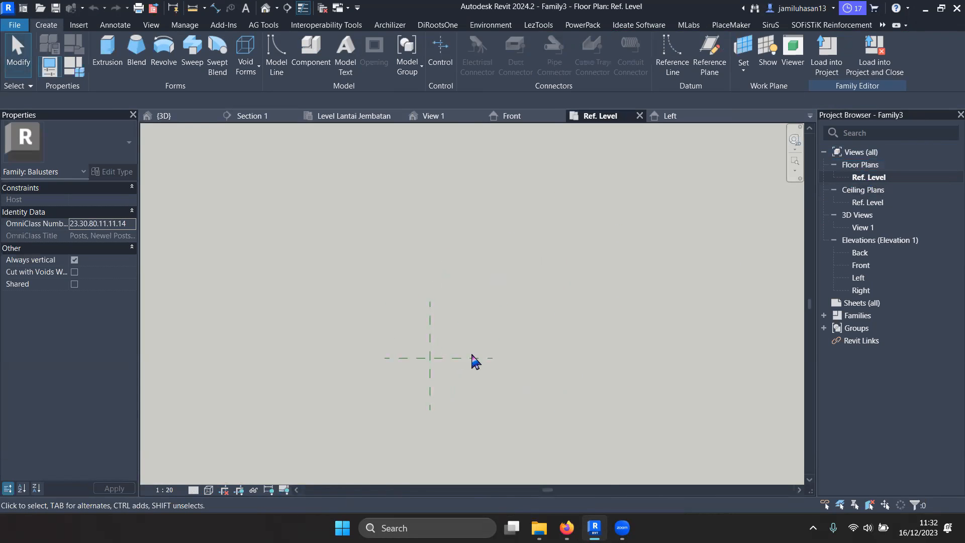
# Check the dash dimensions in the Firefox PDF's Gambar 5 again, returning to the baluster family in Revit.
pyautogui.click(567, 527)
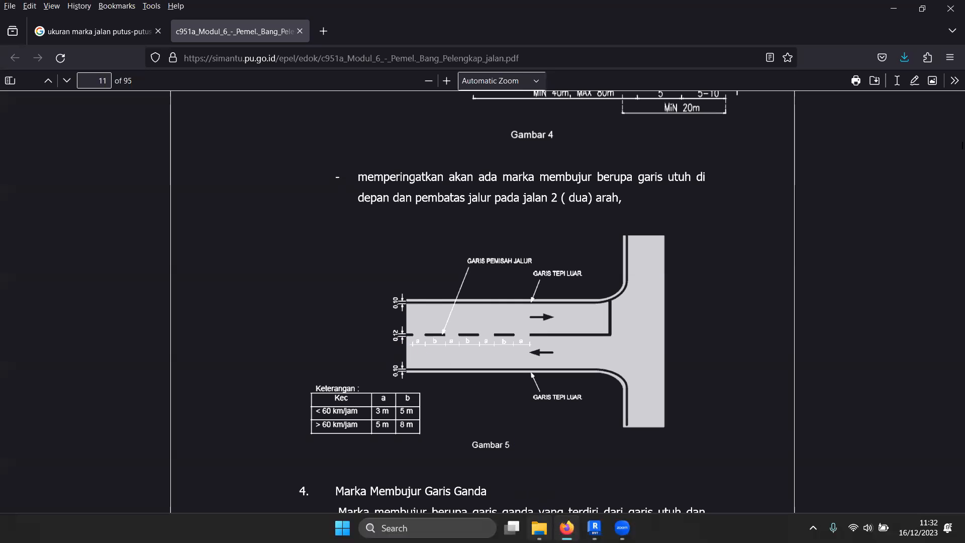
pyautogui.moveTo(538, 528)
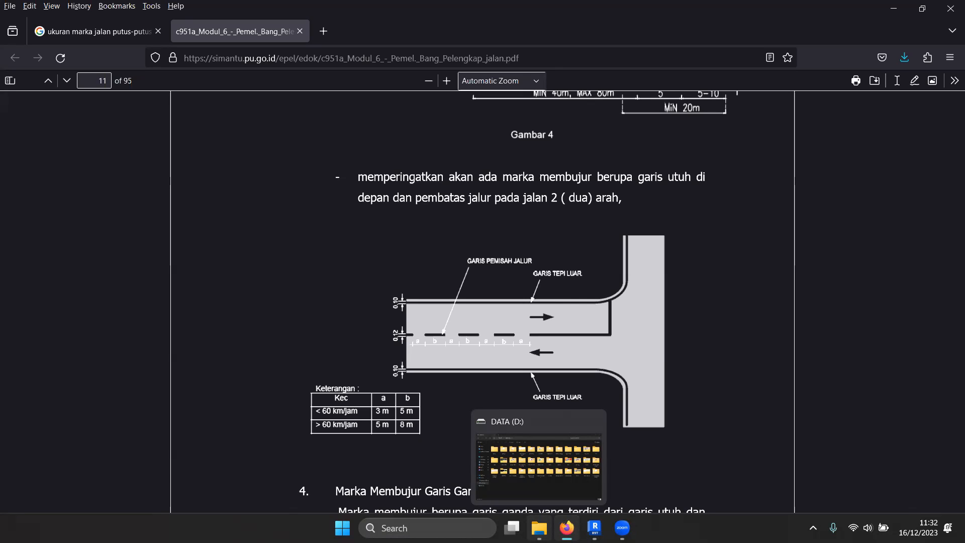
pyautogui.click(594, 527)
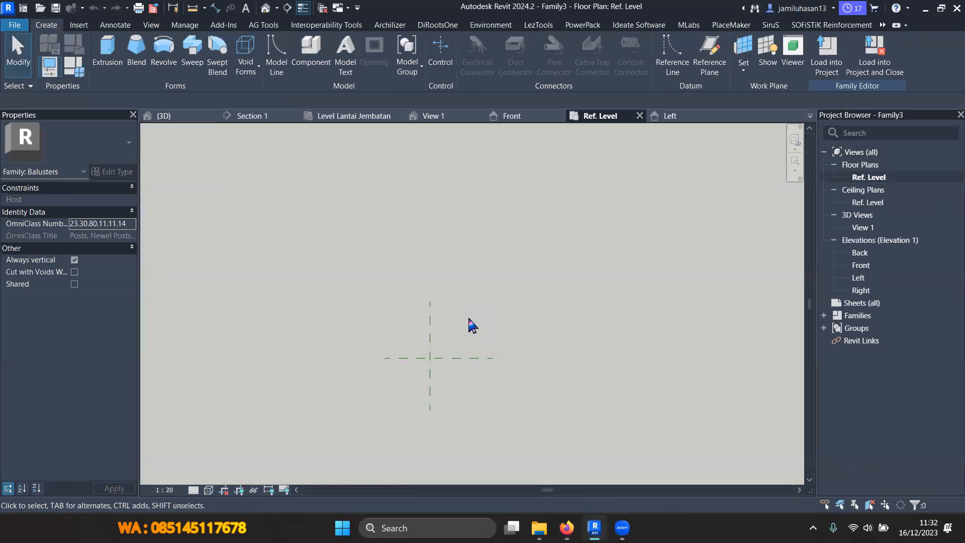
# Place reference planes offset 60 mm on both sides of the Center (Left/Right) plane.
pyautogui.press('r')
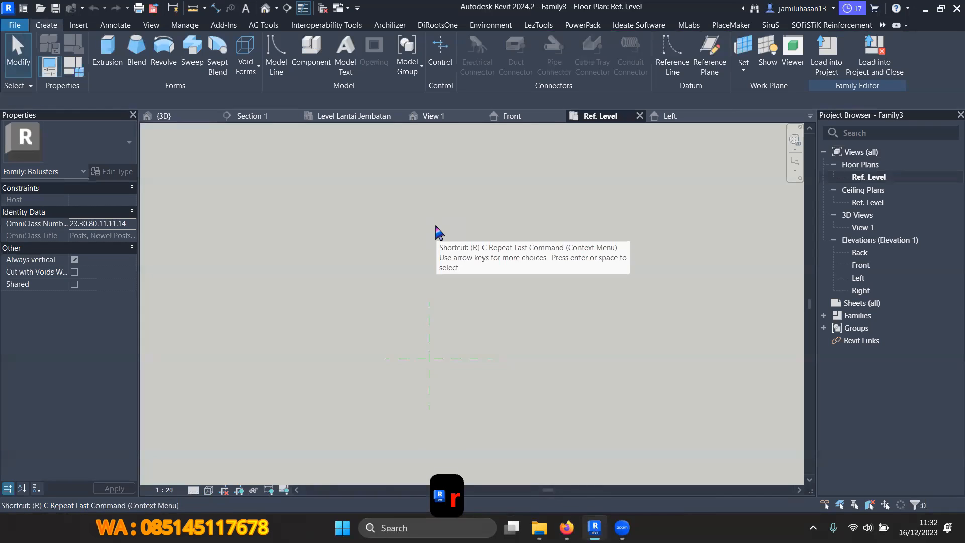
pyautogui.press('p')
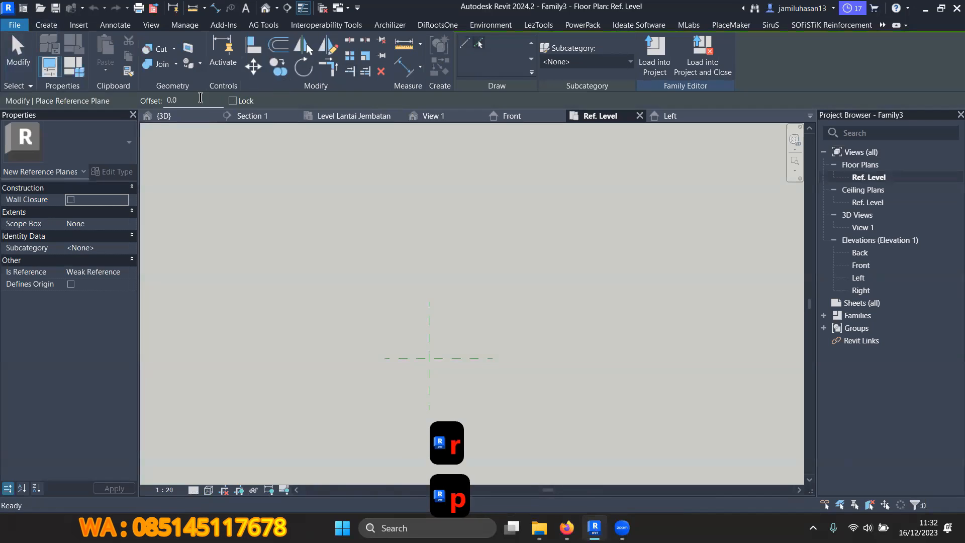
pyautogui.moveTo(200, 100); pyautogui.dragTo(153, 101)
pyautogui.write('60')
pyautogui.scroll(4, 446, 370)
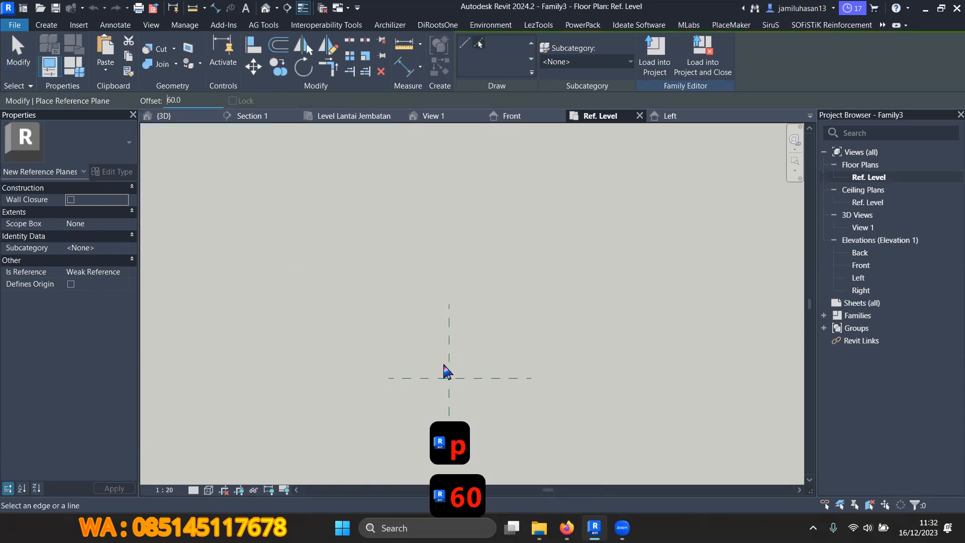
pyautogui.click(461, 349)
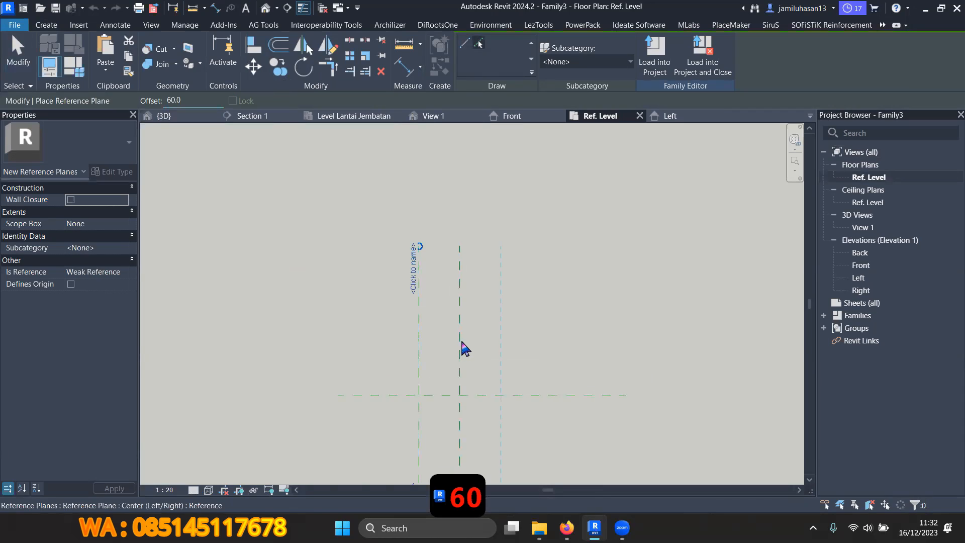
pyautogui.scroll(-4, 459, 351)
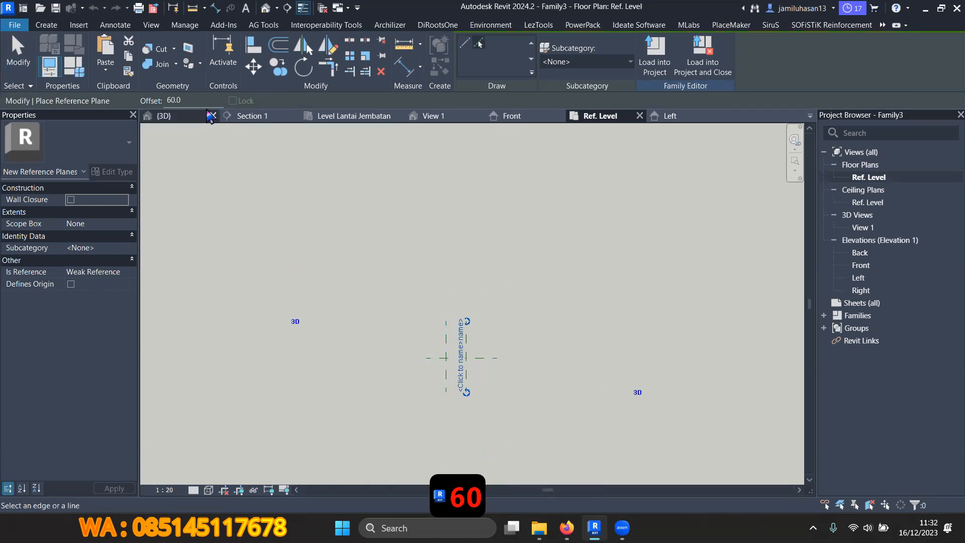
# Place a horizontal reference plane offset 5000 mm above the Center (Front/Back) plane.
pyautogui.write('500')
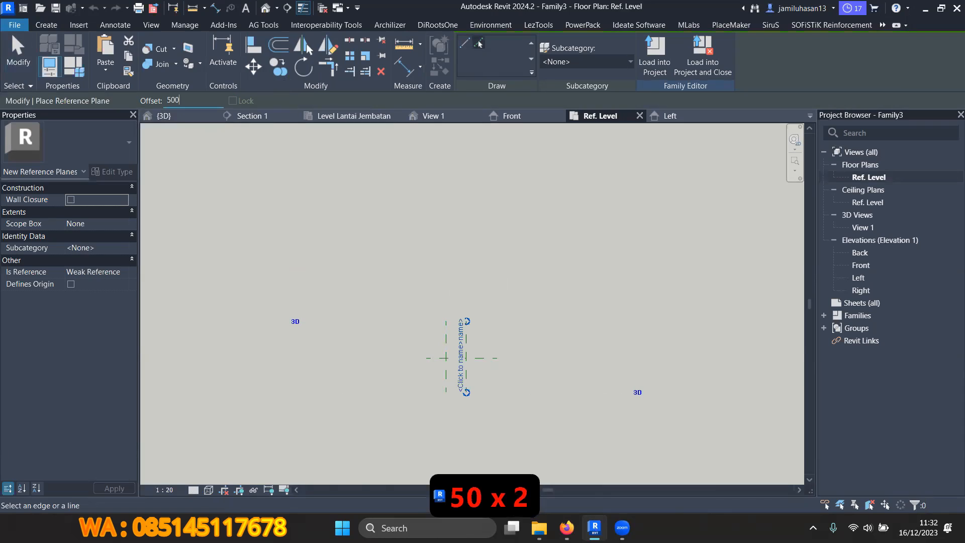
pyautogui.scroll(-2, 516, 322)
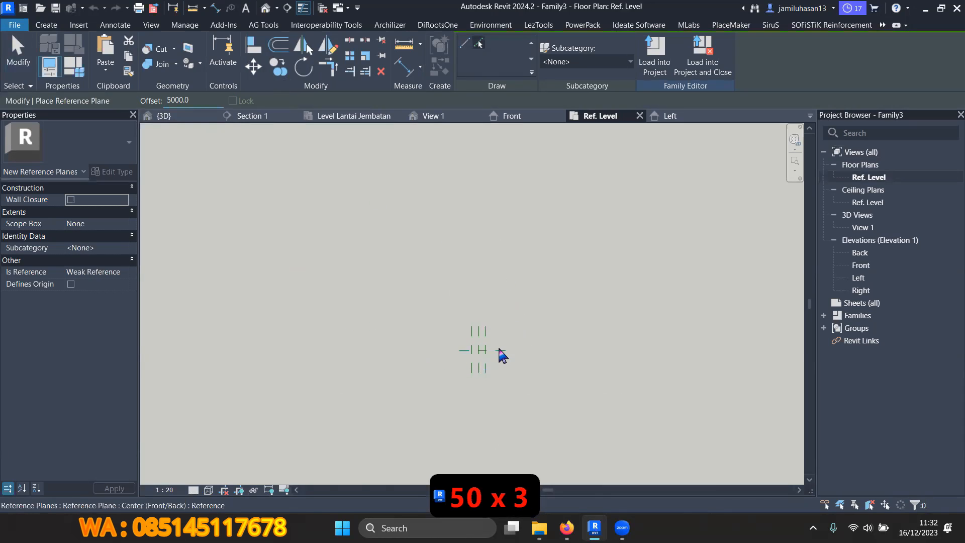
pyautogui.scroll(-1, 512, 327)
pyautogui.moveTo(521, 302); pyautogui.dragTo(485, 383, button='middle')
pyautogui.press('Escape')
pyautogui.press('Escape')
pyautogui.moveTo(475, 299); pyautogui.dragTo(390, 273, button='middle')
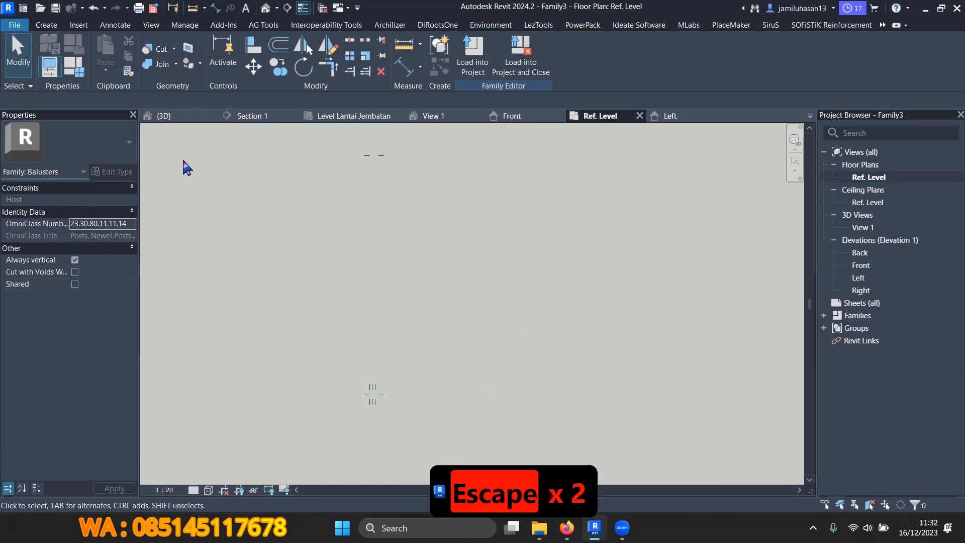
pyautogui.click(45, 26)
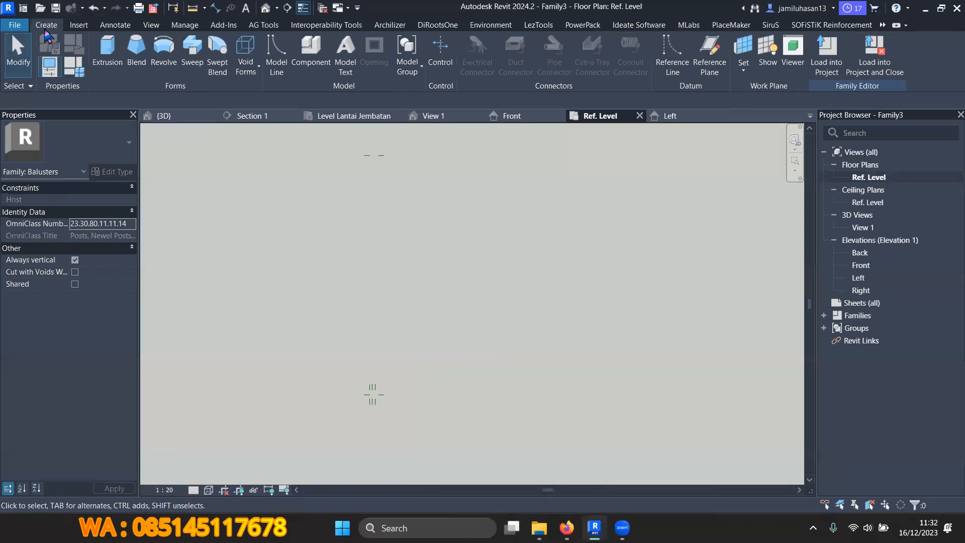
pyautogui.click(108, 51)
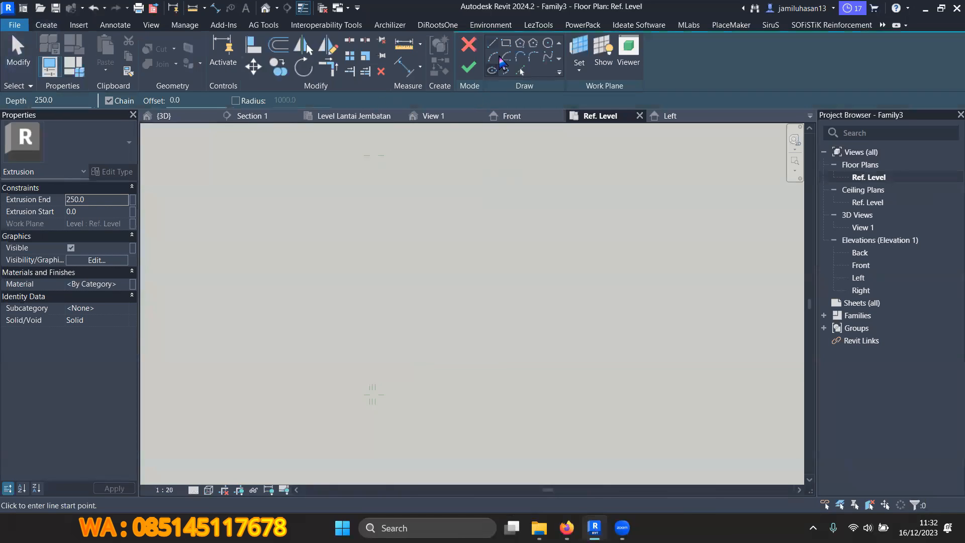
pyautogui.click(506, 42)
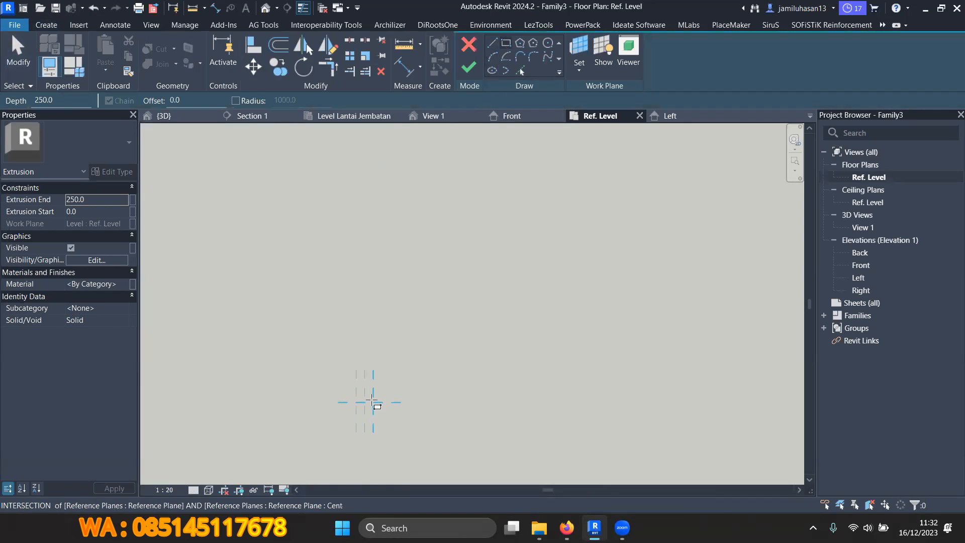
pyautogui.click(344, 352)
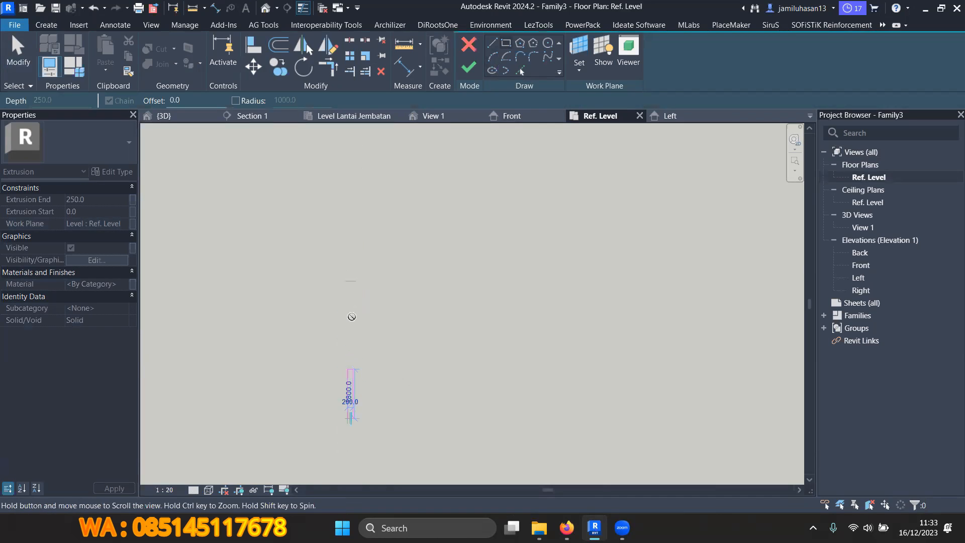
pyautogui.scroll(5, 342, 350)
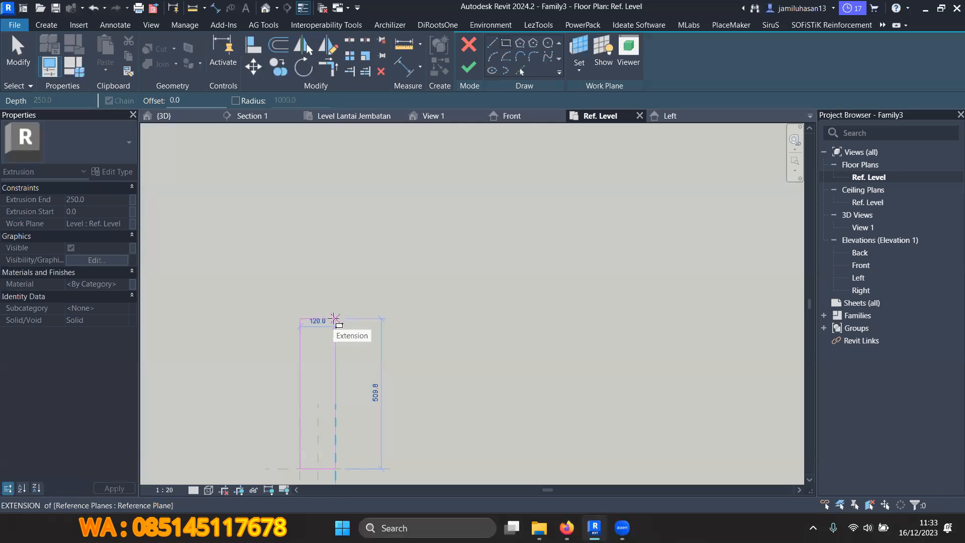
pyautogui.click(335, 319)
pyautogui.click(28, 63)
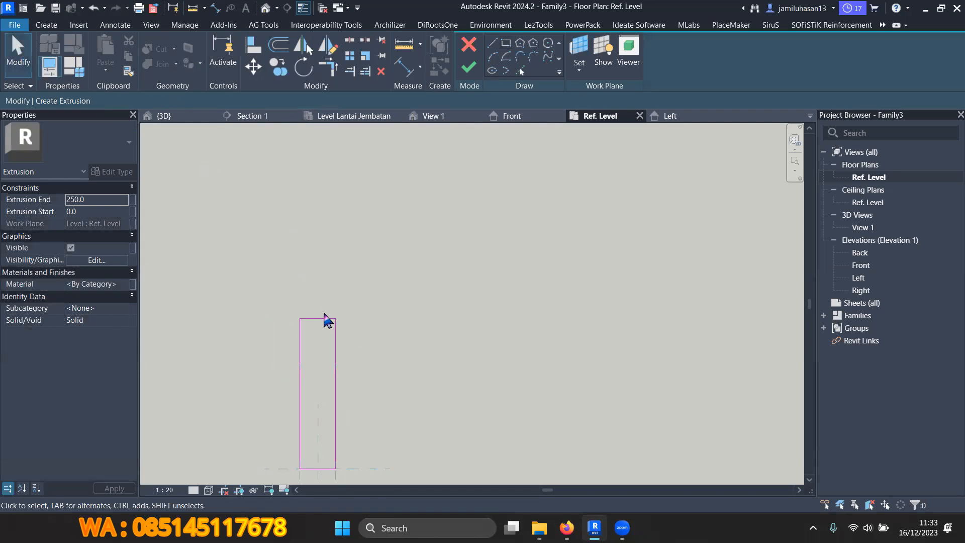
pyautogui.click(322, 319)
pyautogui.click(315, 318)
pyautogui.scroll(-4, 318, 315)
pyautogui.moveTo(320, 202); pyautogui.dragTo(323, 406, button='middle')
pyautogui.scroll(-3, 315, 280)
pyautogui.scroll(-2, 315, 280)
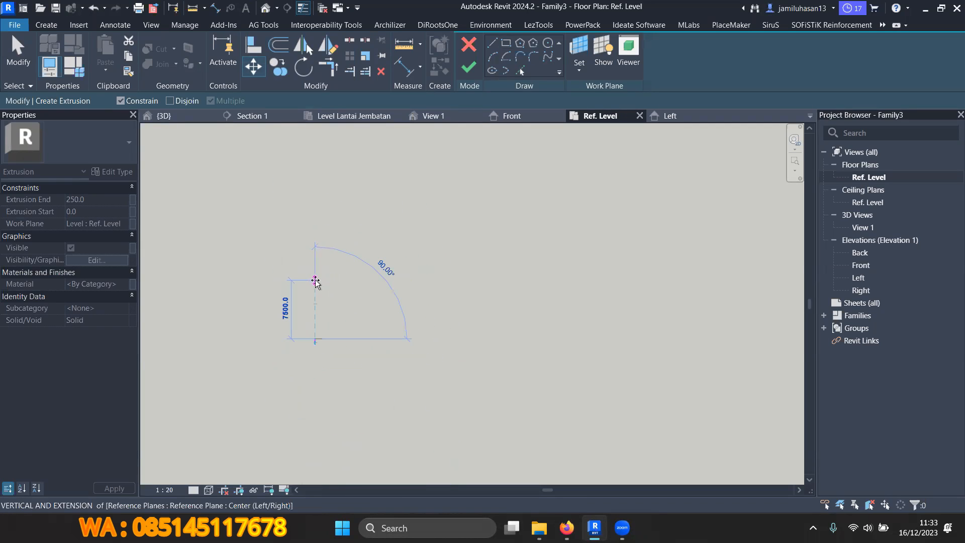
pyautogui.moveTo(322, 233); pyautogui.dragTo(322, 341, button='middle')
pyautogui.scroll(-3, 317, 299)
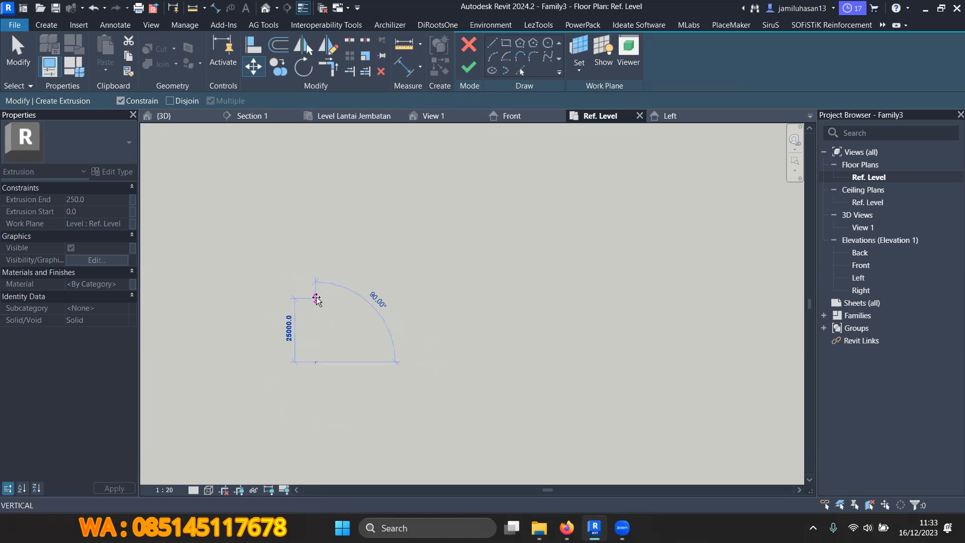
pyautogui.moveTo(323, 182); pyautogui.dragTo(327, 246, button='middle')
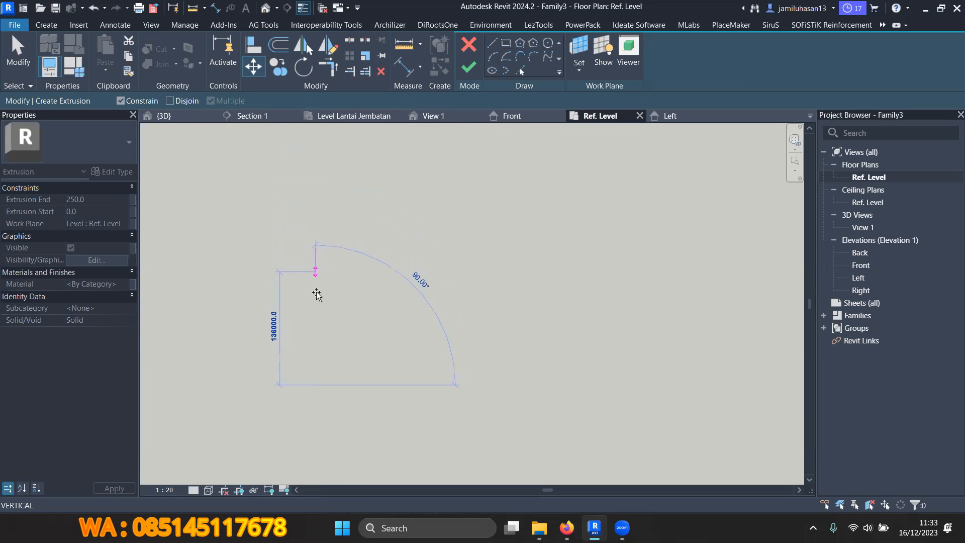
pyautogui.scroll(4, 317, 360)
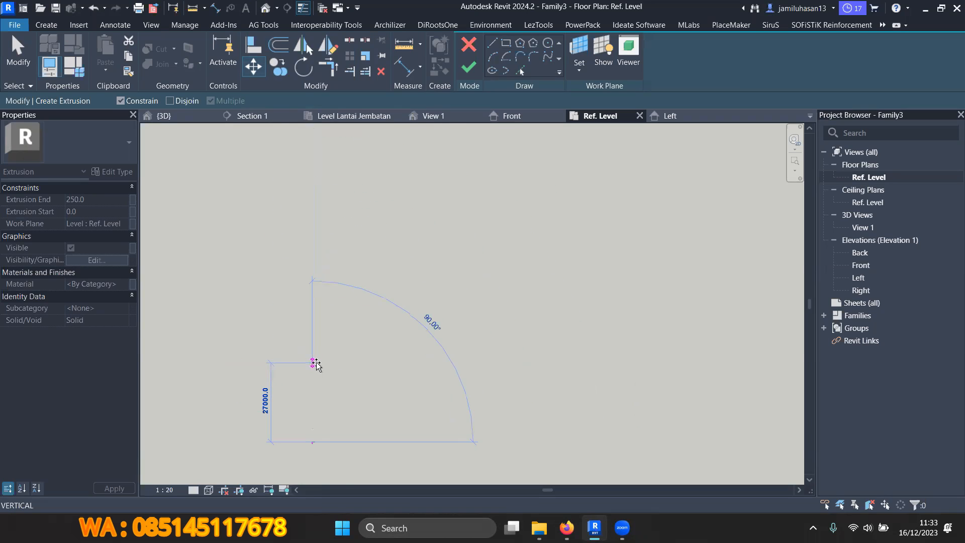
pyautogui.click(468, 44)
pyautogui.click(510, 269)
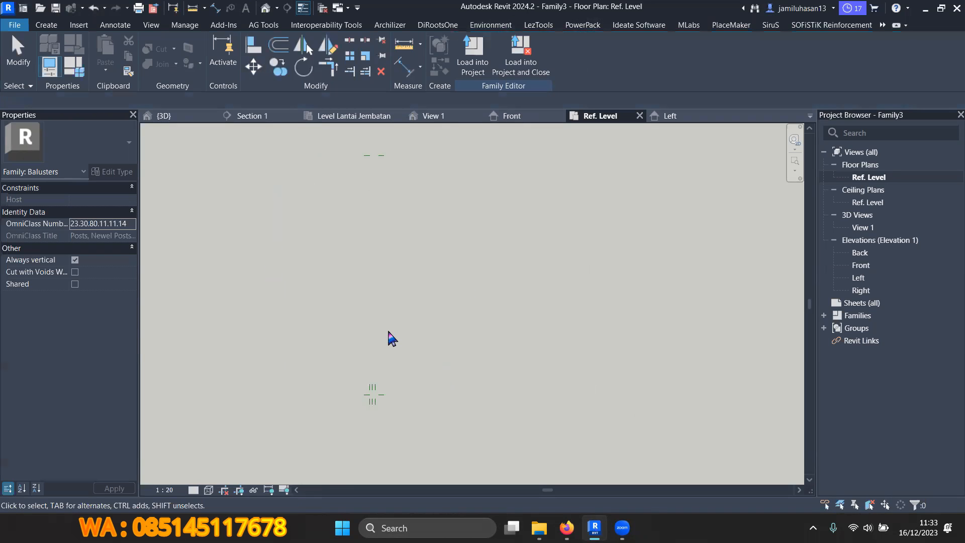
pyautogui.press('Escape')
# Lengthen the horizontal reference plane 5000 mm above the centre by extending both of its ends outward.
pyautogui.scroll(2, 389, 258)
pyautogui.click(380, 237)
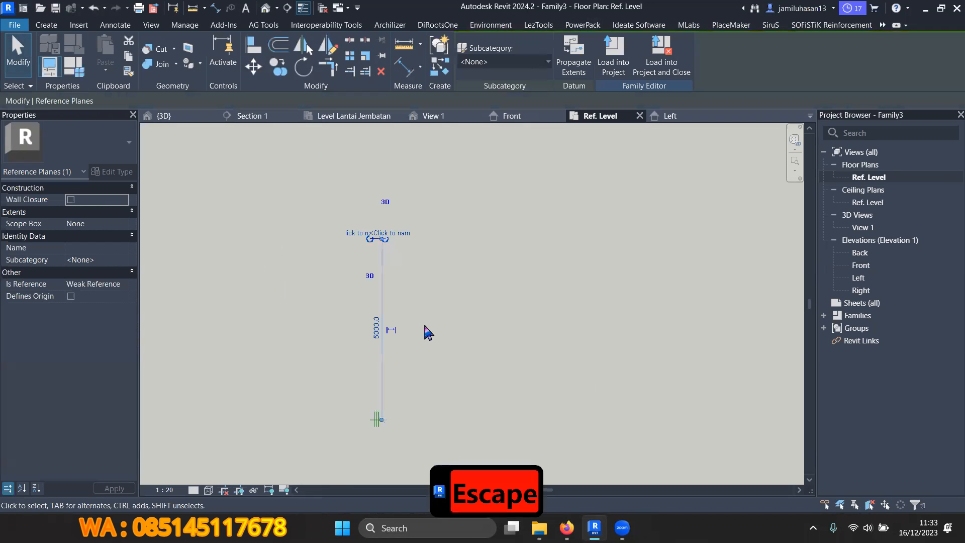
pyautogui.press('Escape')
pyautogui.moveTo(413, 288); pyautogui.dragTo(409, 272, button='middle')
pyautogui.click(376, 221)
pyautogui.scroll(2, 364, 227)
pyautogui.moveTo(371, 216); pyautogui.dragTo(269, 215)
pyautogui.moveTo(402, 216); pyautogui.dragTo(543, 216)
pyautogui.press('Escape')
# Start an extrusion and sketch a rectangle 120 mm wide and about 1075 mm long between the outer vertical reference planes, starting at Center (Front/Back).
pyautogui.scroll(-2, 378, 221)
pyautogui.moveTo(401, 394); pyautogui.dragTo(384, 352, button='middle')
pyautogui.moveTo(362, 395); pyautogui.dragTo(355, 421, button='middle')
pyautogui.scroll(2, 356, 421)
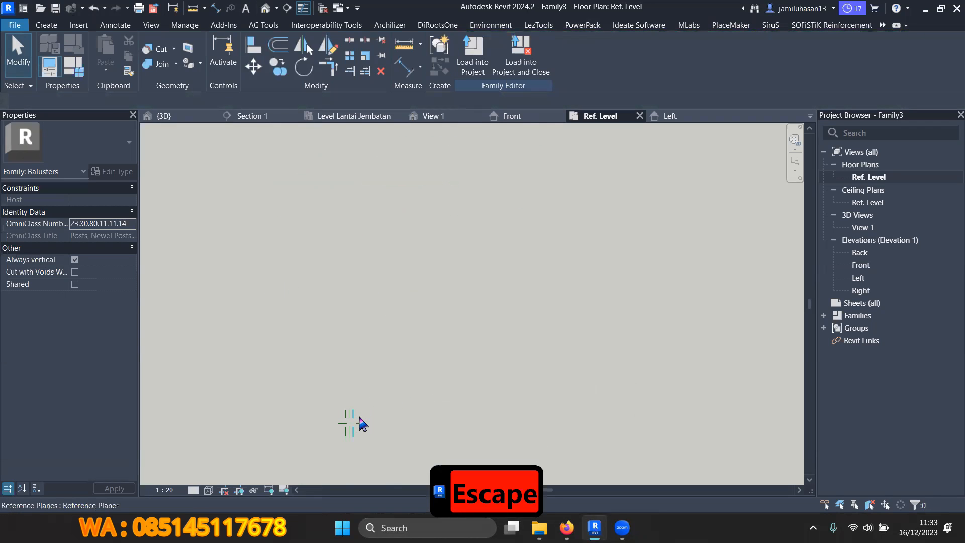
pyautogui.click(46, 26)
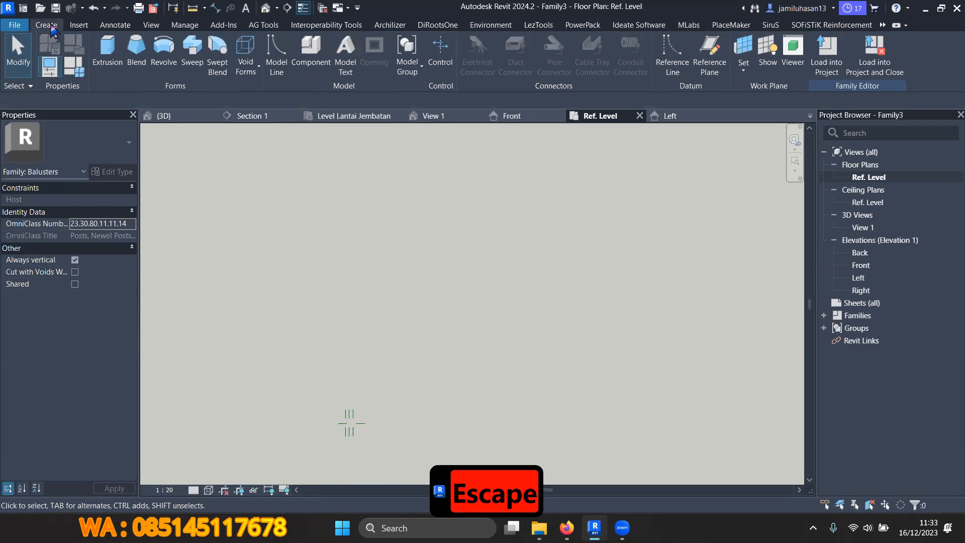
pyautogui.click(96, 50)
pyautogui.click(506, 42)
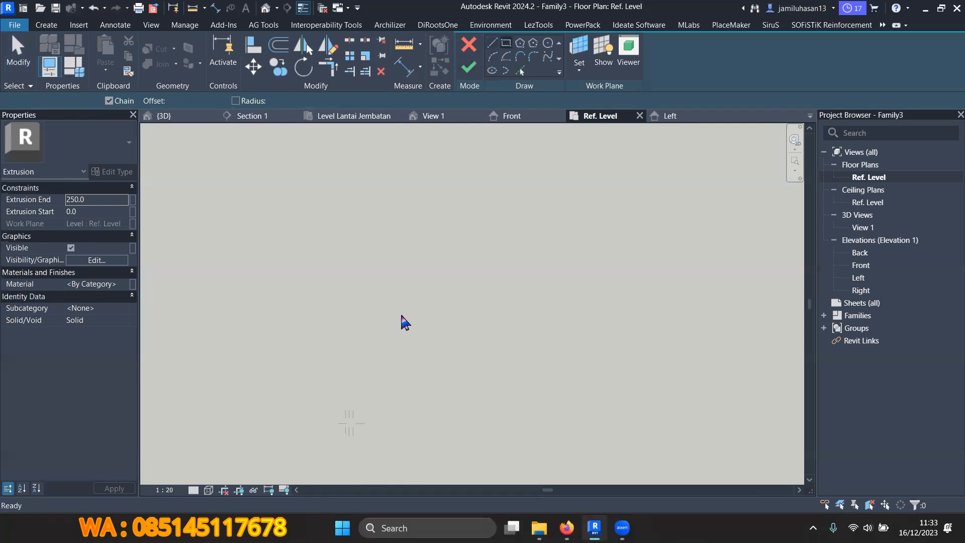
pyautogui.click(322, 438)
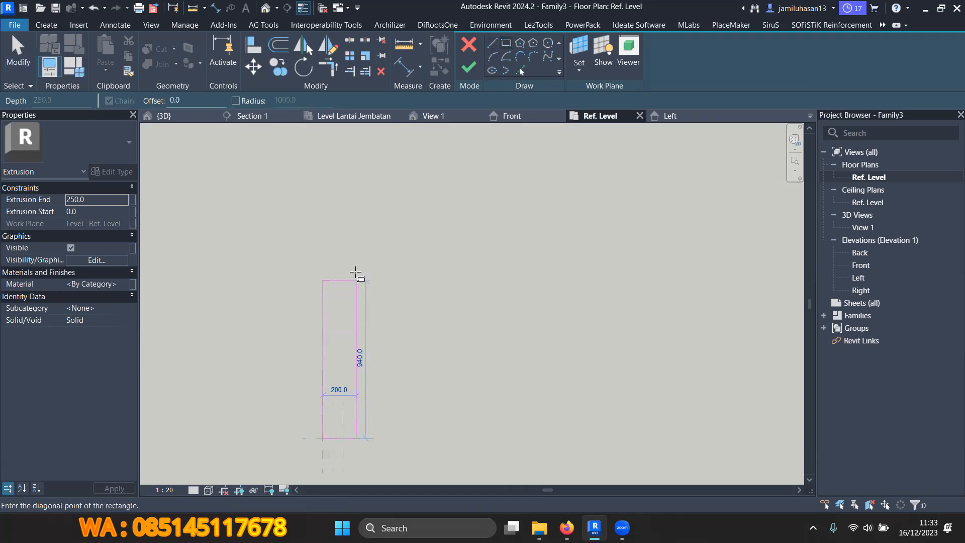
pyautogui.click(343, 257)
pyautogui.press('Escape')
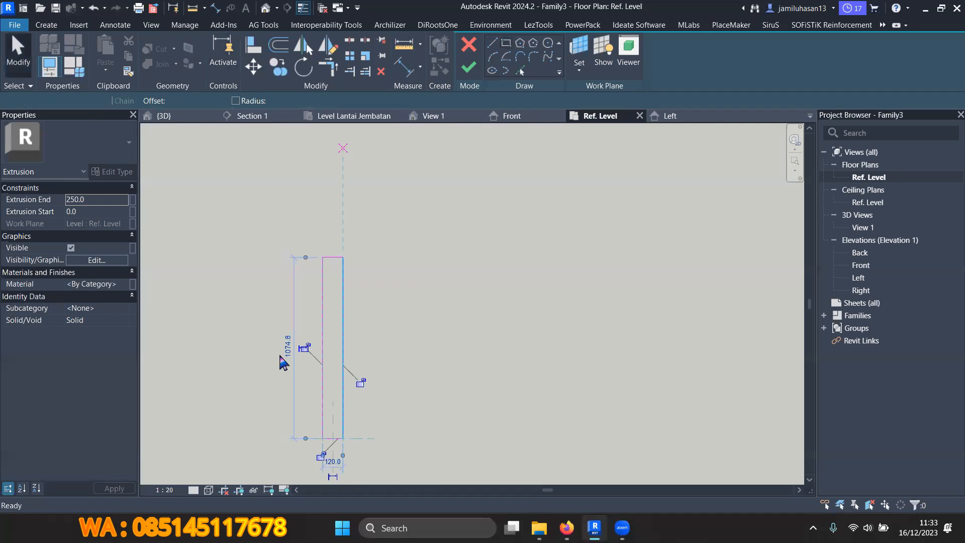
pyautogui.scroll(-5, 377, 452)
pyautogui.scroll(-3, 377, 447)
pyautogui.scroll(5, 376, 438)
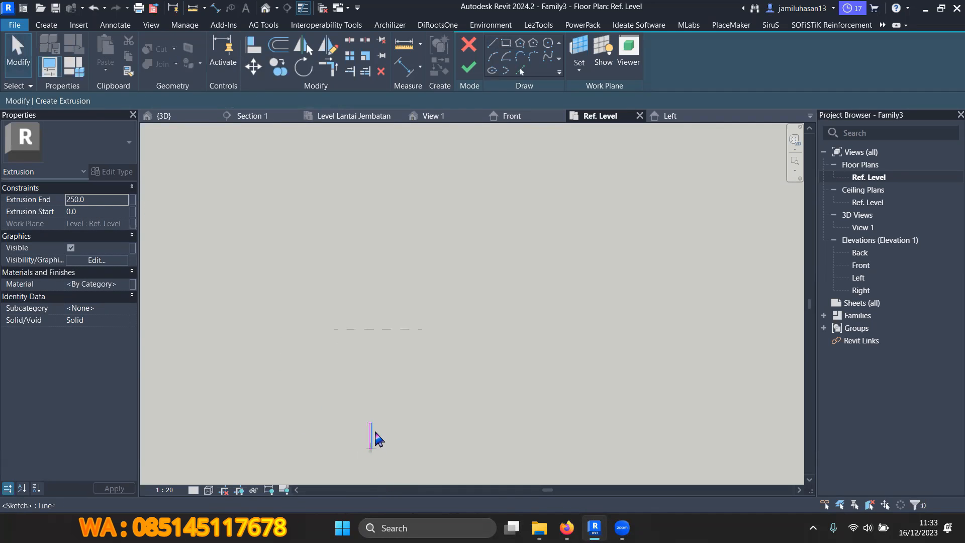
pyautogui.press('a')
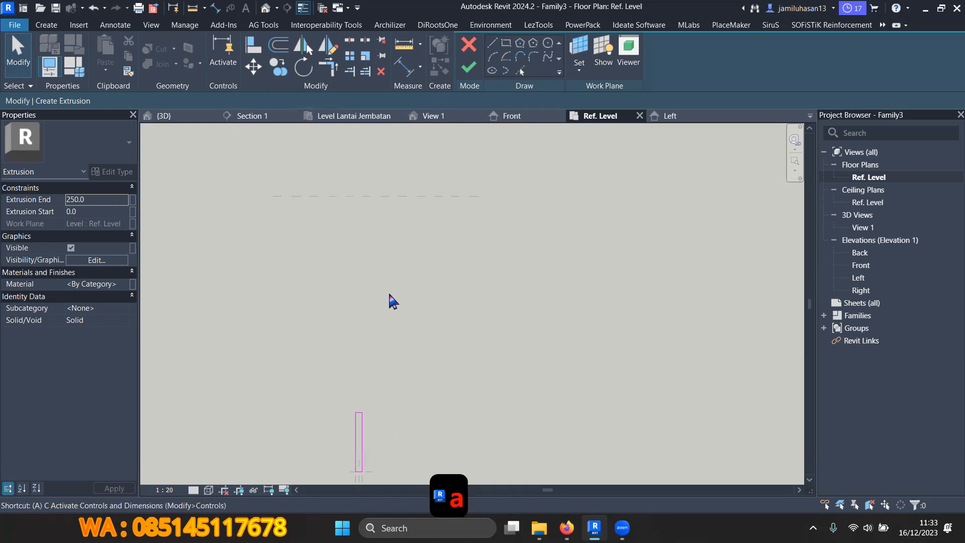
pyautogui.press('l')
pyautogui.scroll(3, 380, 400)
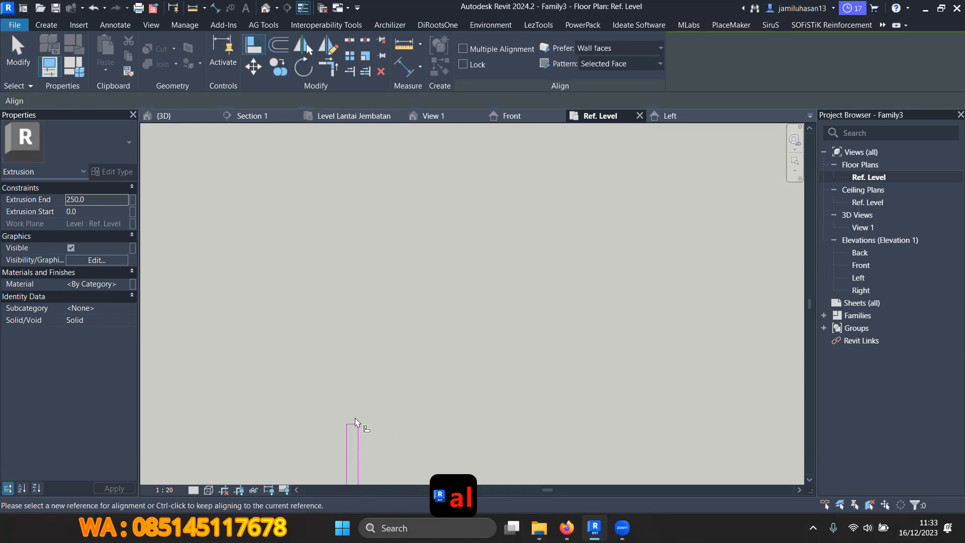
pyautogui.click(354, 425)
pyautogui.scroll(-3, 357, 402)
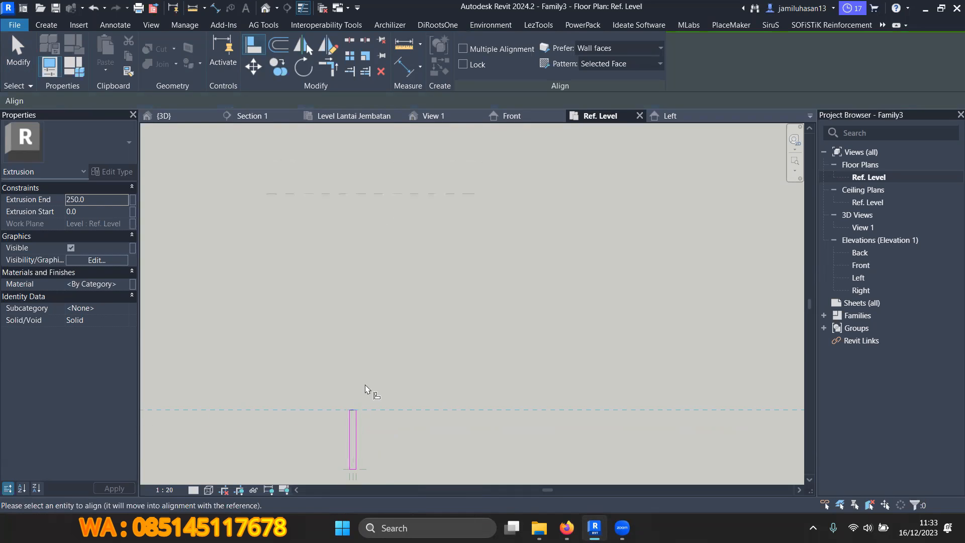
pyautogui.press('Escape')
# Align the rectangle's upper edge with the horizontal reference plane 5000 mm above the centre.
pyautogui.press('a')
pyautogui.press('l')
pyautogui.click(372, 196)
pyautogui.scroll(3, 352, 431)
pyautogui.click(344, 387)
pyautogui.scroll(-4, 351, 351)
pyautogui.press('Escape')
pyautogui.press('Escape')
# Switch to the road-marking PDF in Firefox and examine the lane marking figures from Gambar 2 to Gambar 5.
pyautogui.scroll(1, 276, 319)
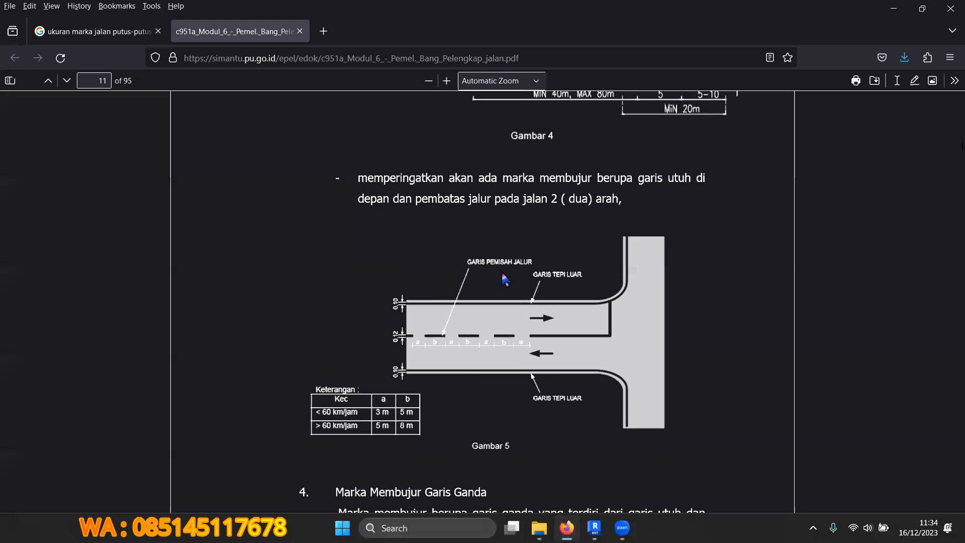
pyautogui.scroll(5, 501, 271)
pyautogui.scroll(12, 504, 279)
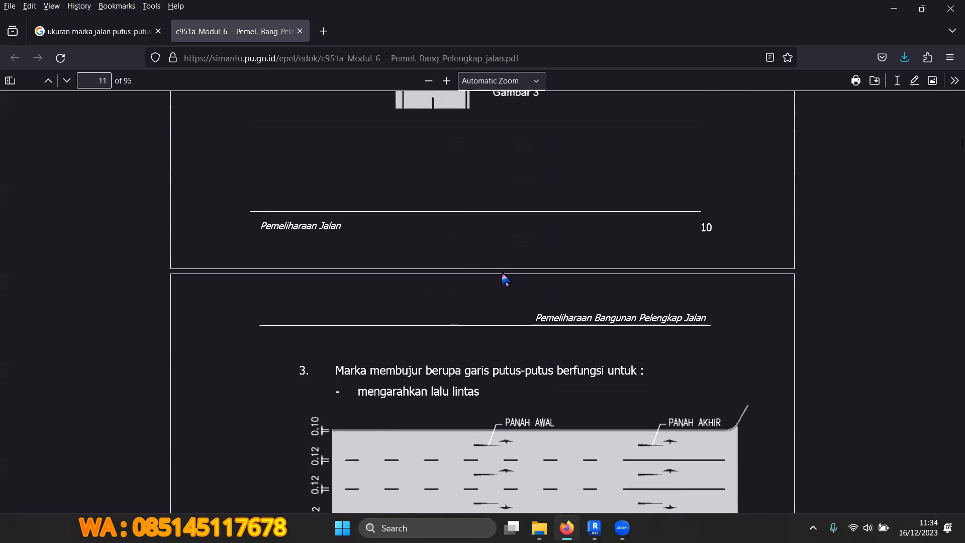
pyautogui.scroll(5, 504, 279)
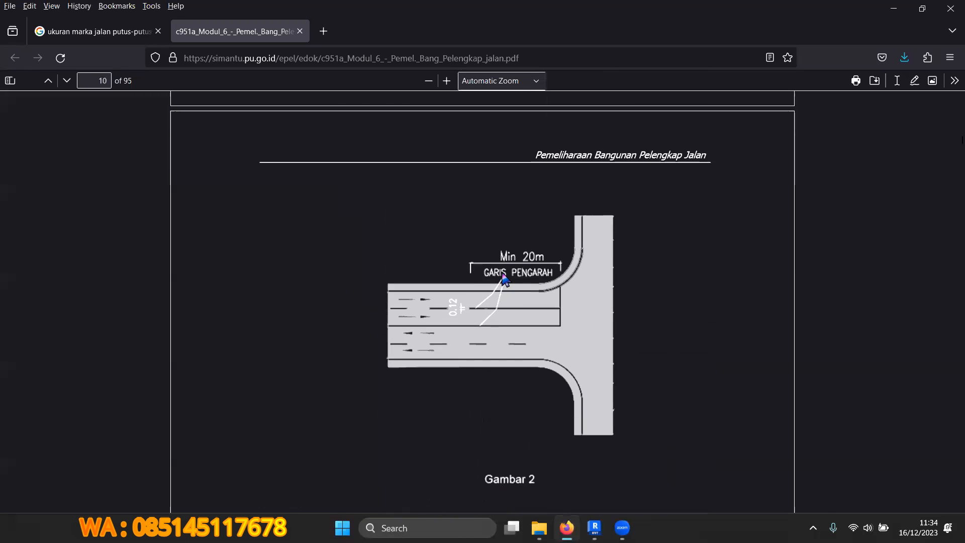
pyautogui.scroll(5, 503, 278)
pyautogui.scroll(-11, 504, 279)
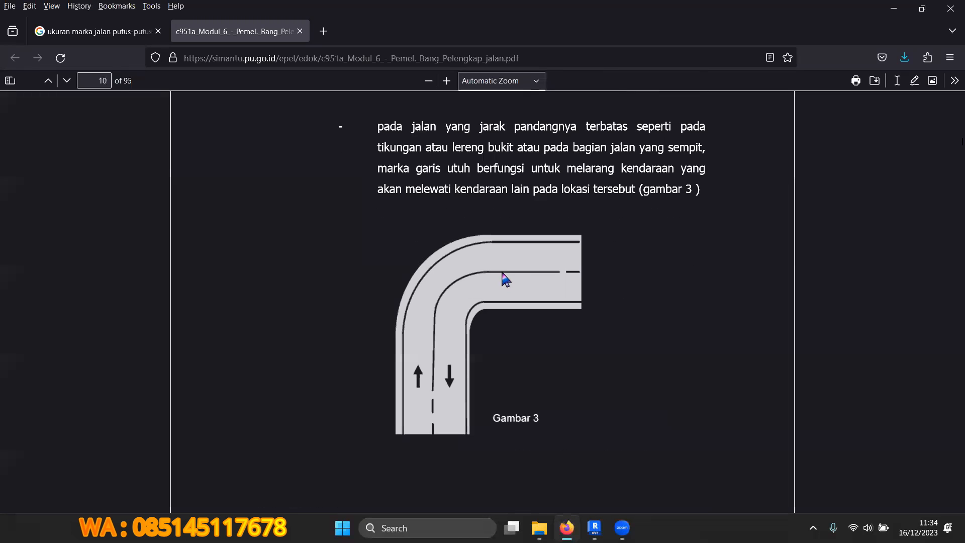
pyautogui.scroll(-9, 504, 279)
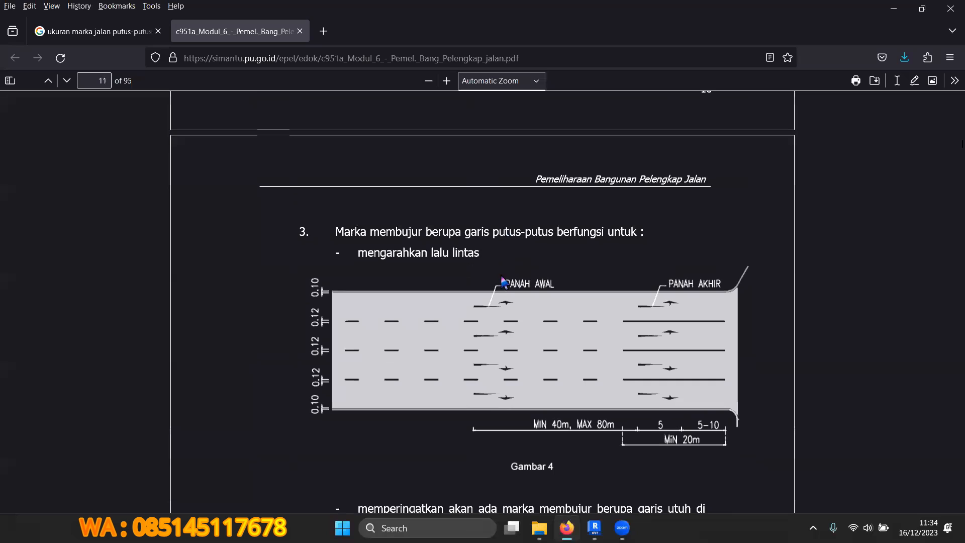
pyautogui.moveTo(595, 528)
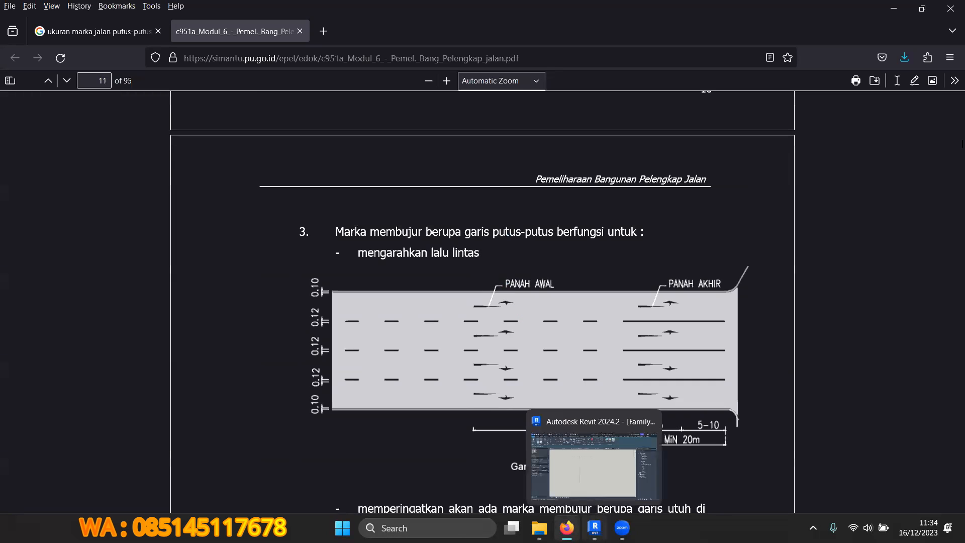
# Switch back to the Revit family, set the extrusion end to 10 mm and finish the dash extrusion.
pyautogui.click(593, 465)
pyautogui.click(91, 199)
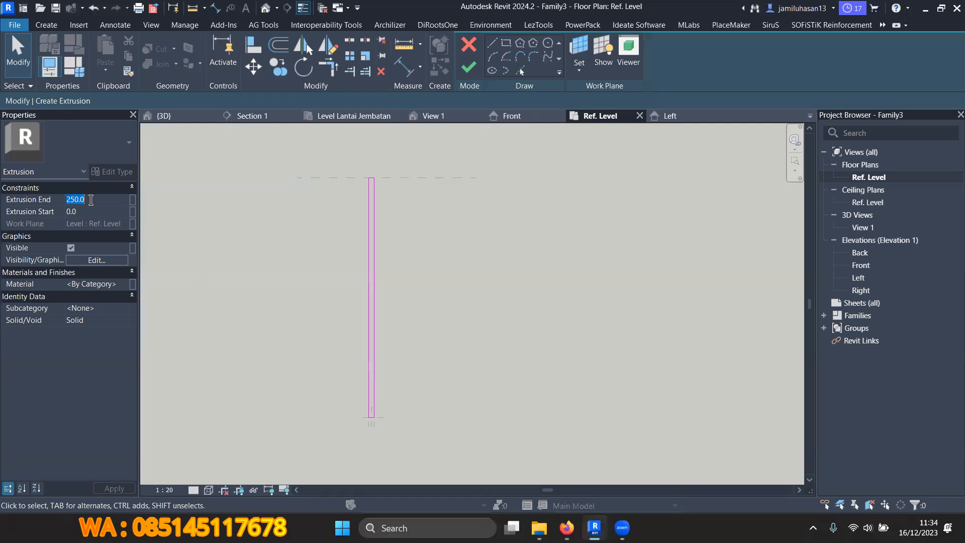
pyautogui.write('10')
pyautogui.press('Return')
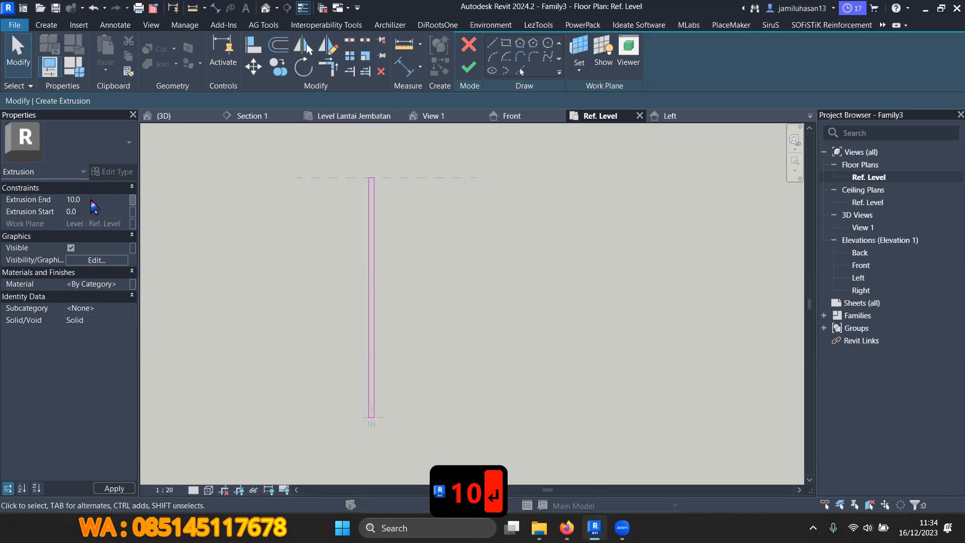
pyautogui.click(110, 488)
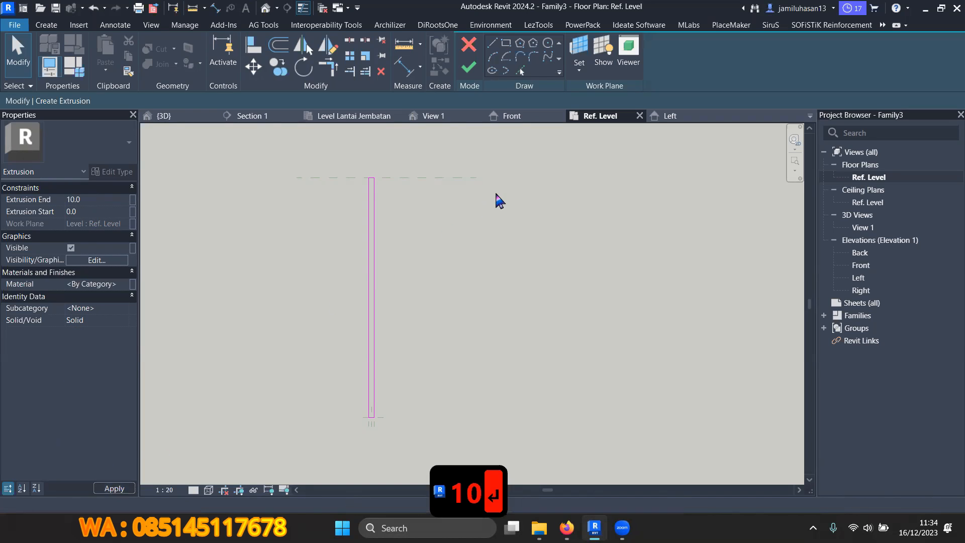
pyautogui.click(473, 72)
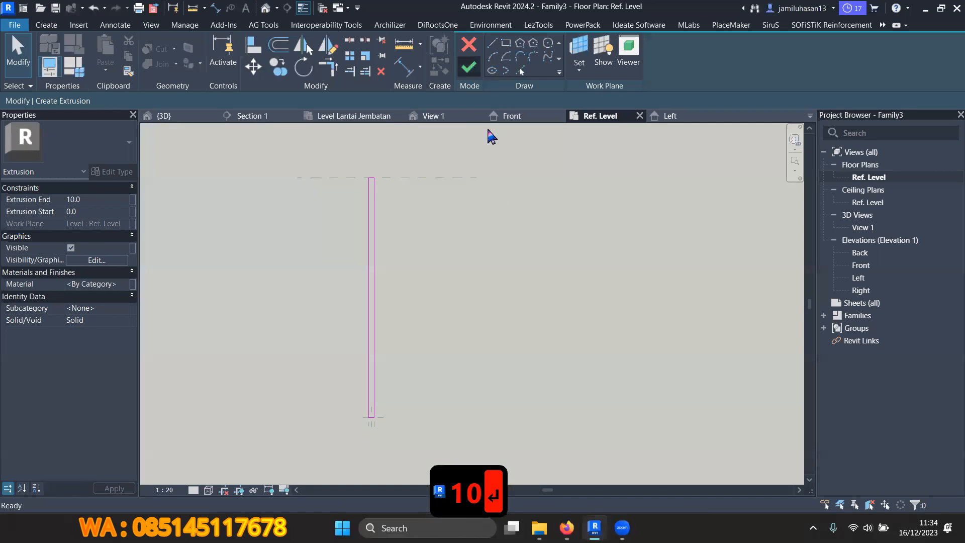
pyautogui.click(526, 223)
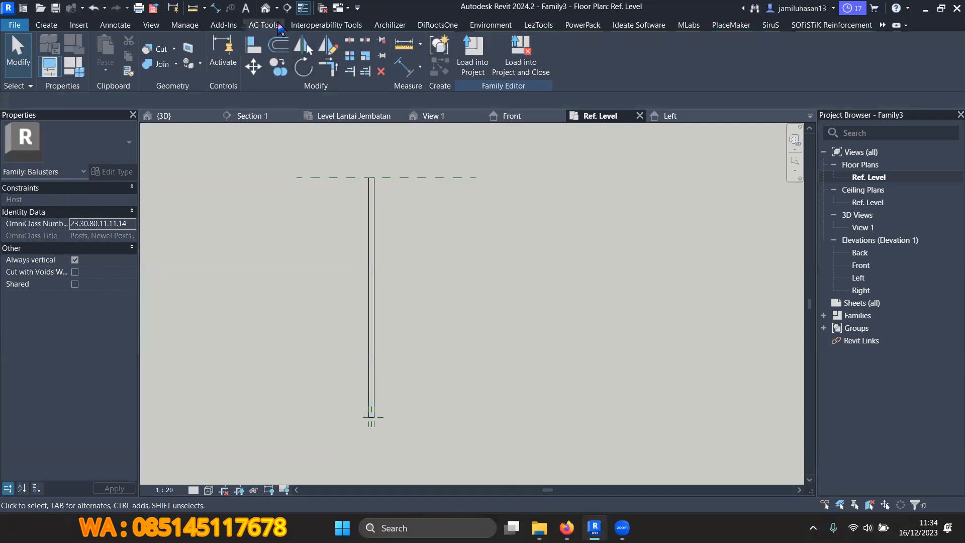
# Select the dash extrusion in the default 3D view and create a new material named Cat Kuning for it.
pyautogui.click(266, 8)
pyautogui.keyDown('shift'); pyautogui.moveTo(457, 229); pyautogui.dragTo(485, 313, button='middle'); pyautogui.keyUp('shift')
pyautogui.scroll(10, 309, 347)
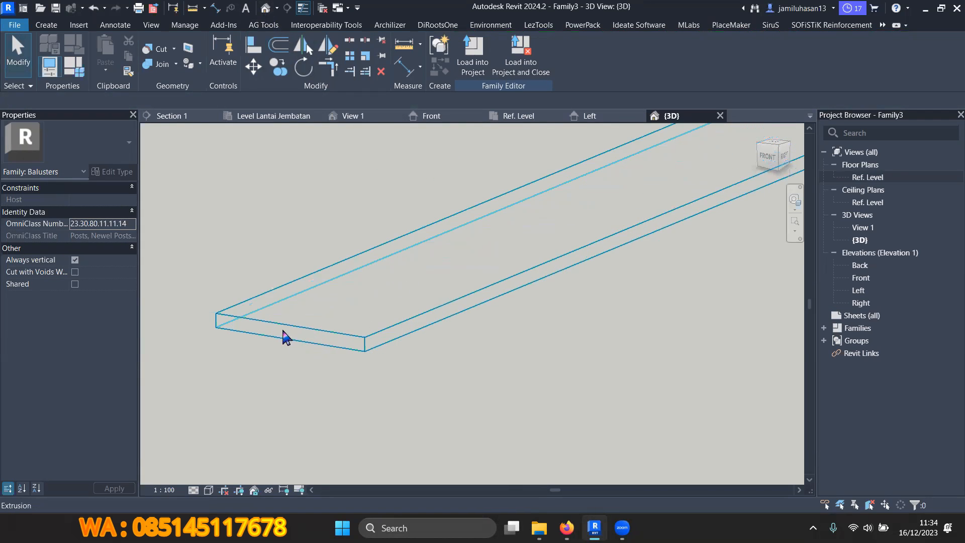
pyautogui.click(241, 323)
pyautogui.scroll(-5, 286, 373)
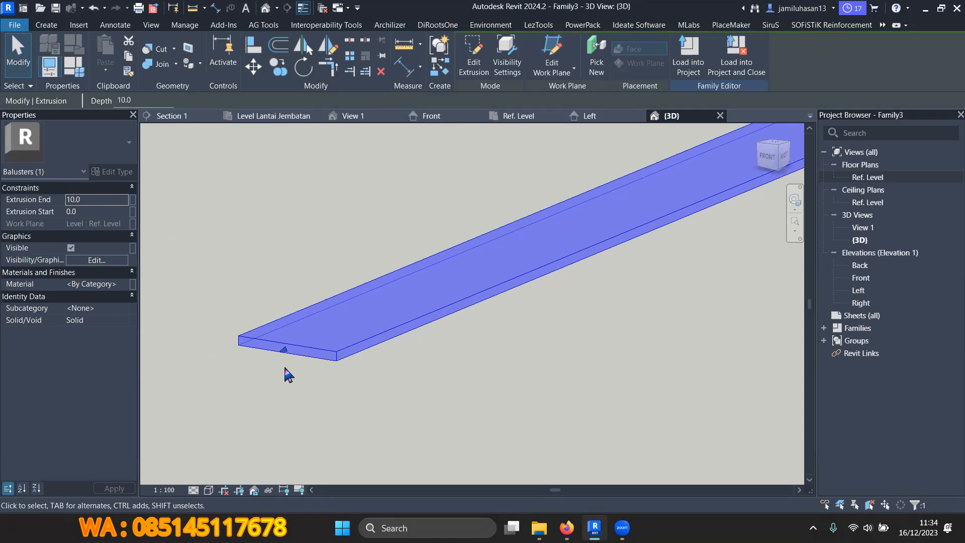
pyautogui.scroll(3, 290, 372)
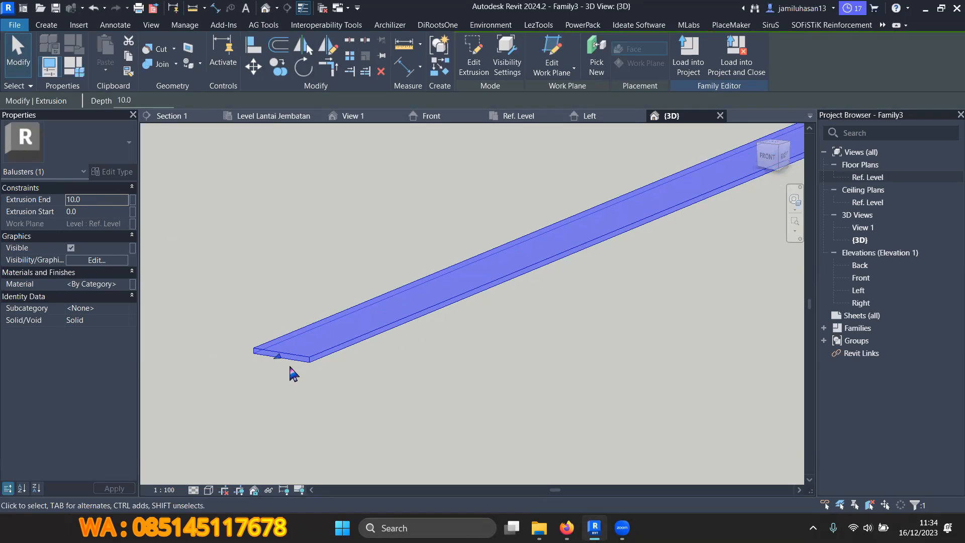
pyautogui.click(128, 285)
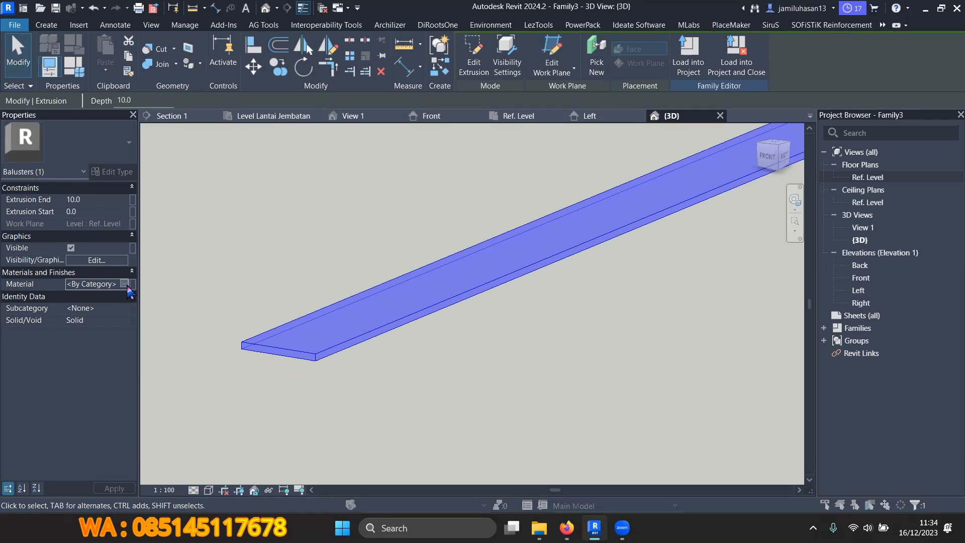
pyautogui.click(130, 285)
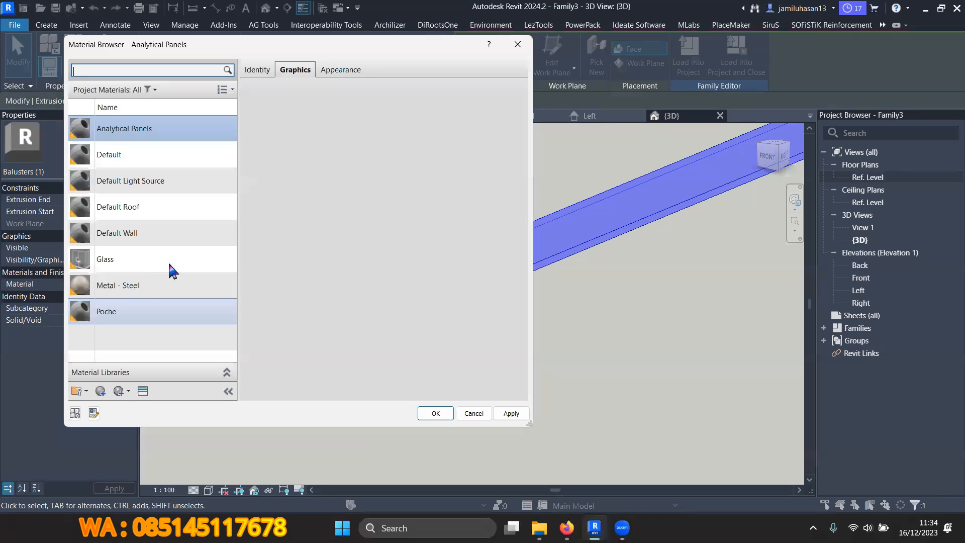
pyautogui.click(100, 391)
pyautogui.click(117, 409)
pyautogui.rightClick(171, 210)
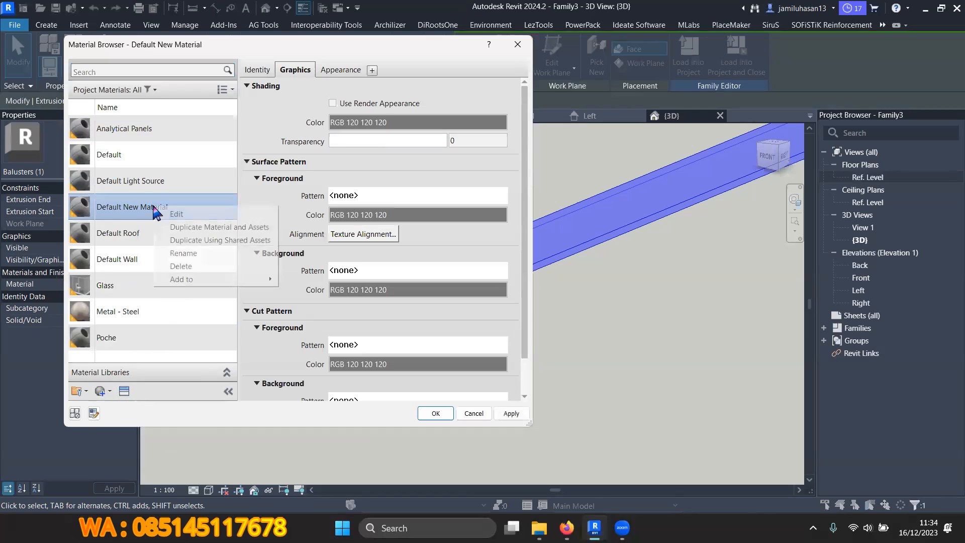
pyautogui.click(182, 251)
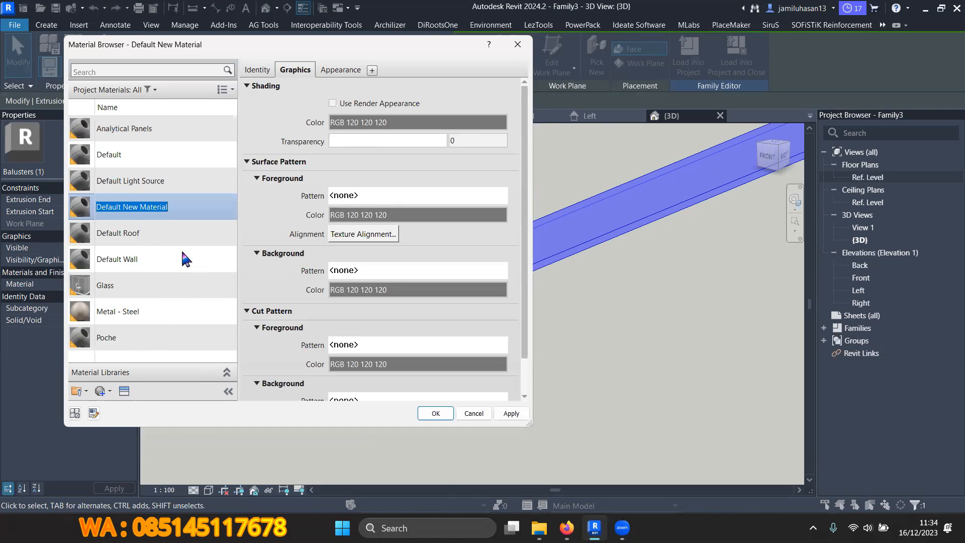
pyautogui.write('Cat Kuning')
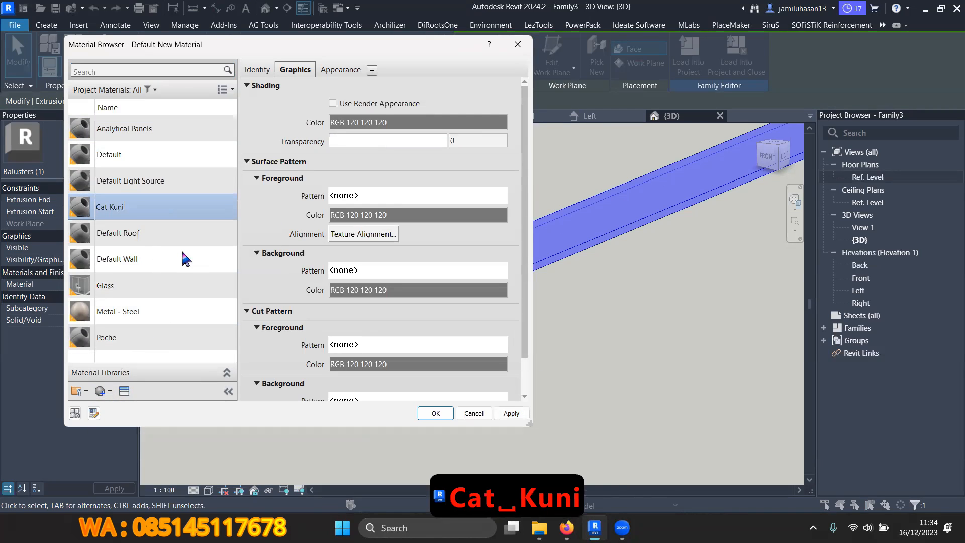
pyautogui.press('Return')
# Give Cat Kuning the matte Yellow wall paint appearance, use the render appearance for shading, and assign the material to the dash.
pyautogui.click(124, 392)
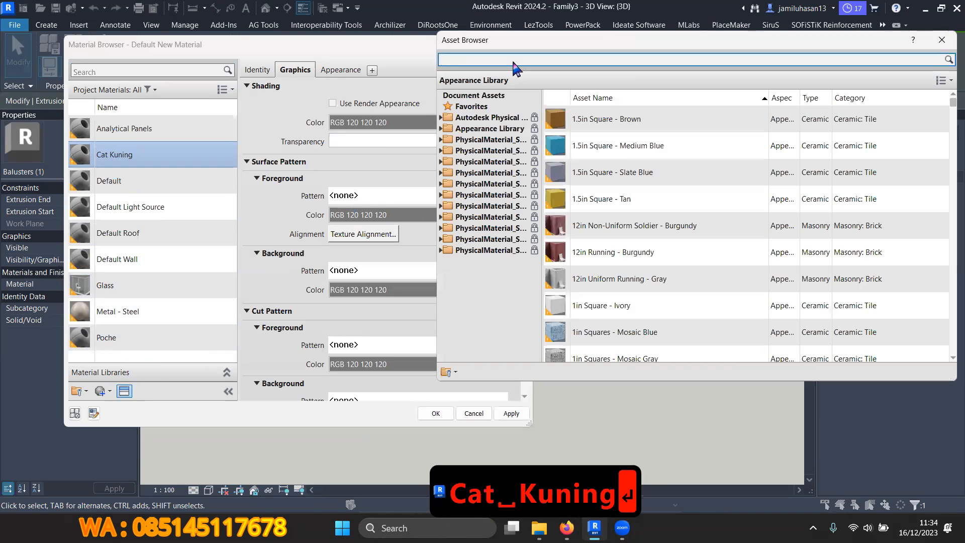
pyautogui.write('paint')
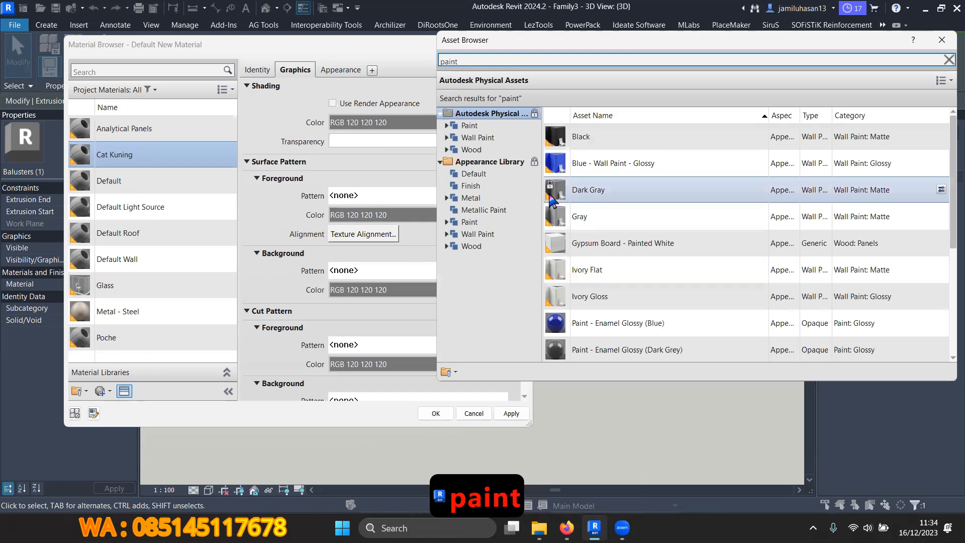
pyautogui.click(479, 234)
pyautogui.scroll(-20, 710, 233)
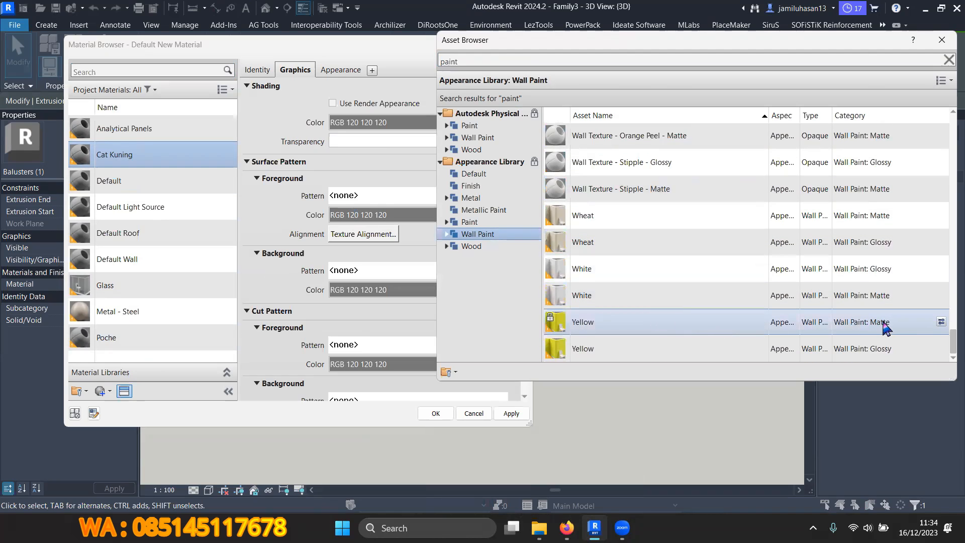
pyautogui.click(941, 322)
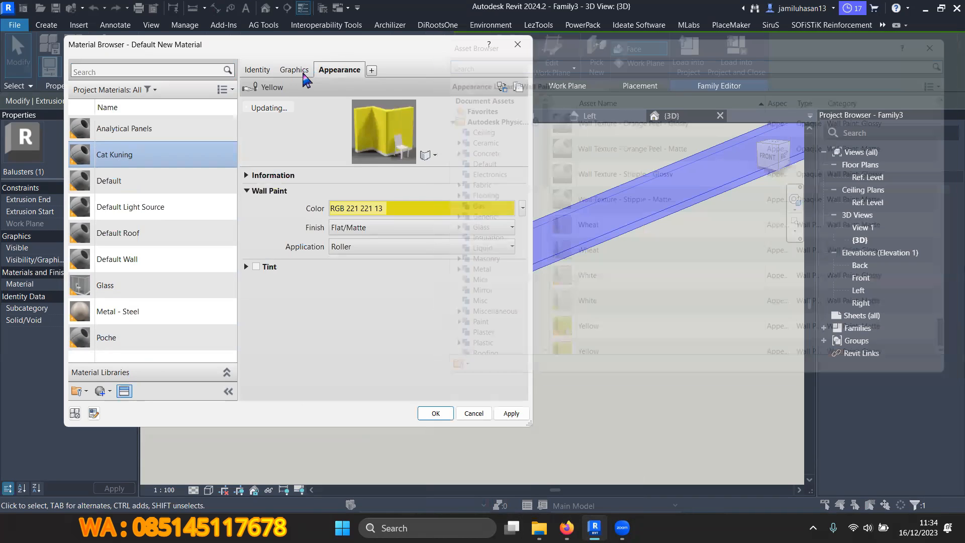
pyautogui.click(294, 69)
pyautogui.click(355, 104)
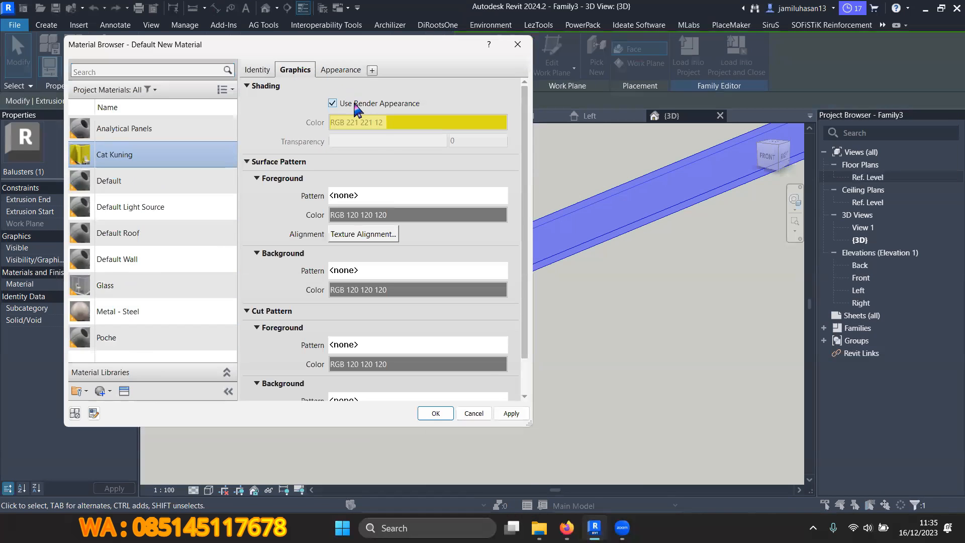
pyautogui.click(440, 413)
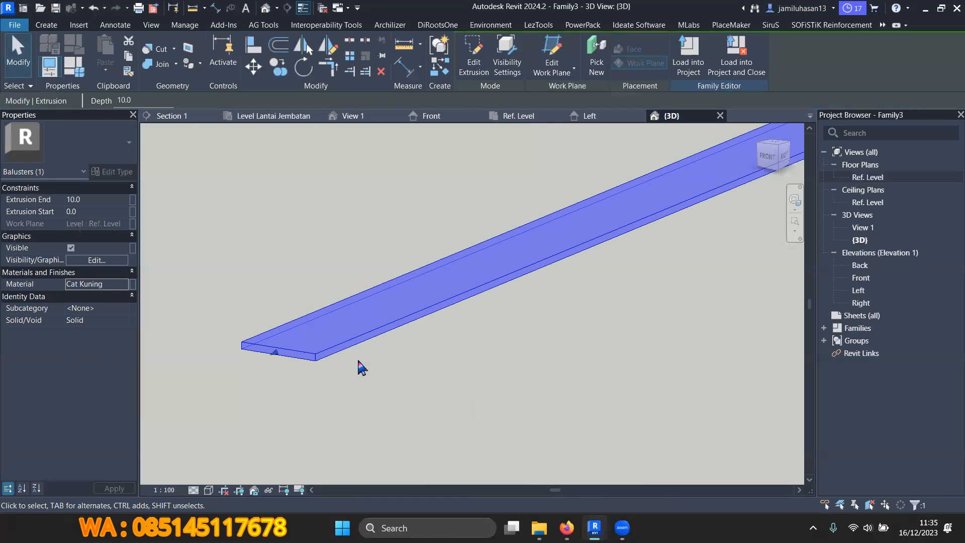
# Change the 3D view's visual style to display the dash with its yellow material.
pyautogui.click(357, 366)
pyautogui.click(208, 490)
pyautogui.click(212, 477)
pyautogui.keyDown('shift'); pyautogui.moveTo(261, 351); pyautogui.dragTo(407, 373, button='middle'); pyautogui.keyUp('shift')
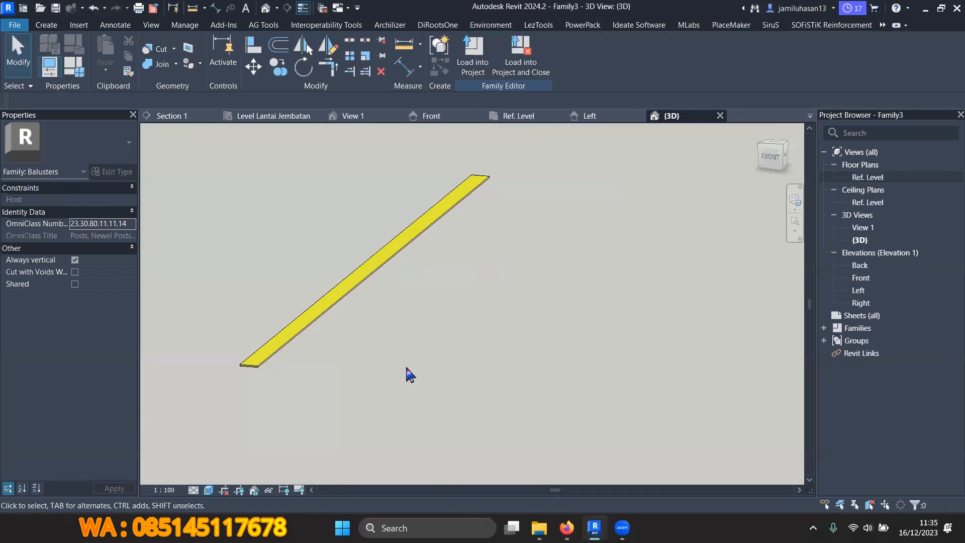
# Save the family on DATA (D:) as Family Marka Jalan Warna Kuning, then load it into the project and close it.
pyautogui.hotkey('ctrl', 's')
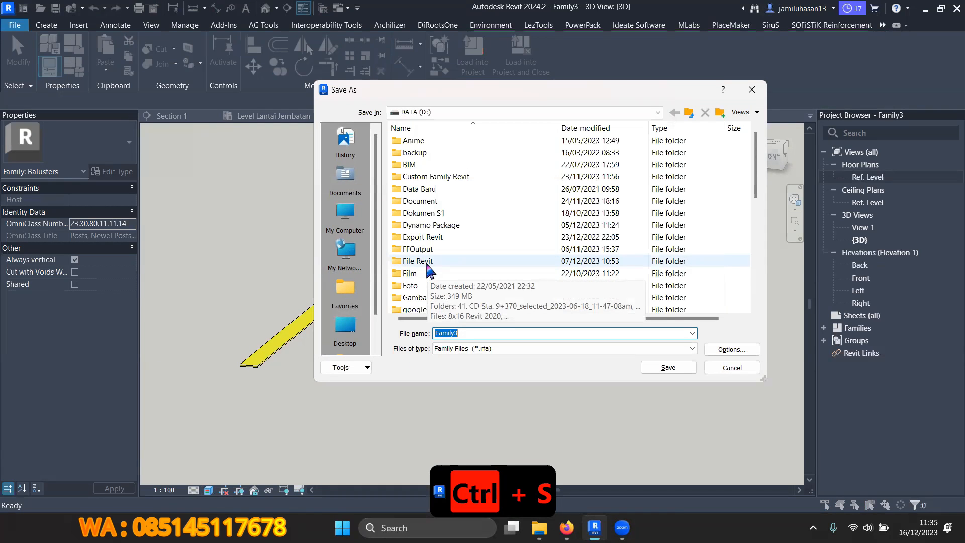
pyautogui.write('Family ')
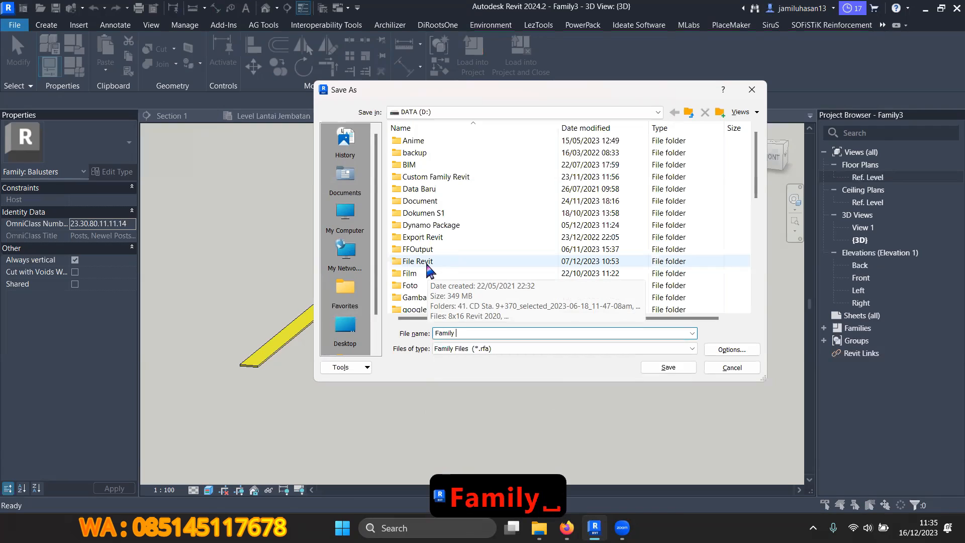
pyautogui.write('Marka ')
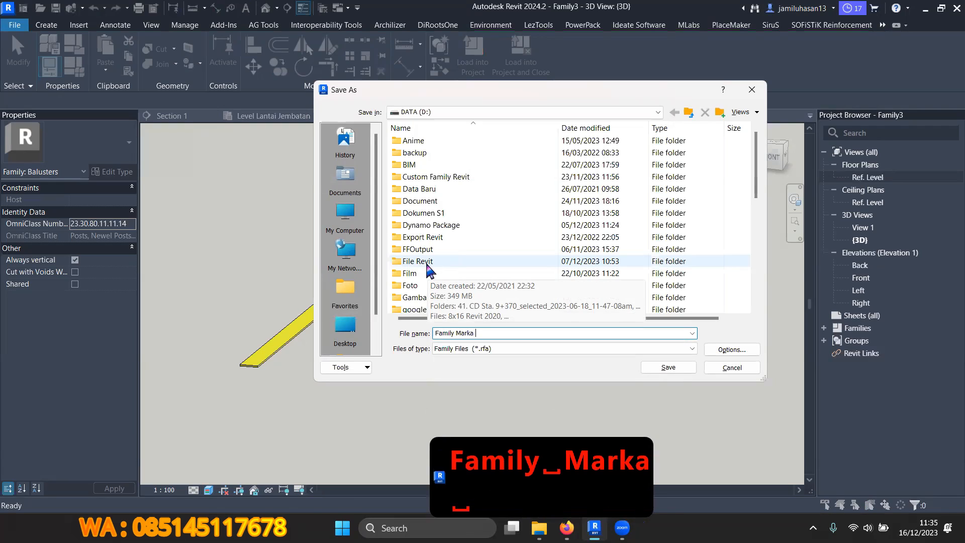
pyautogui.write('Jalan')
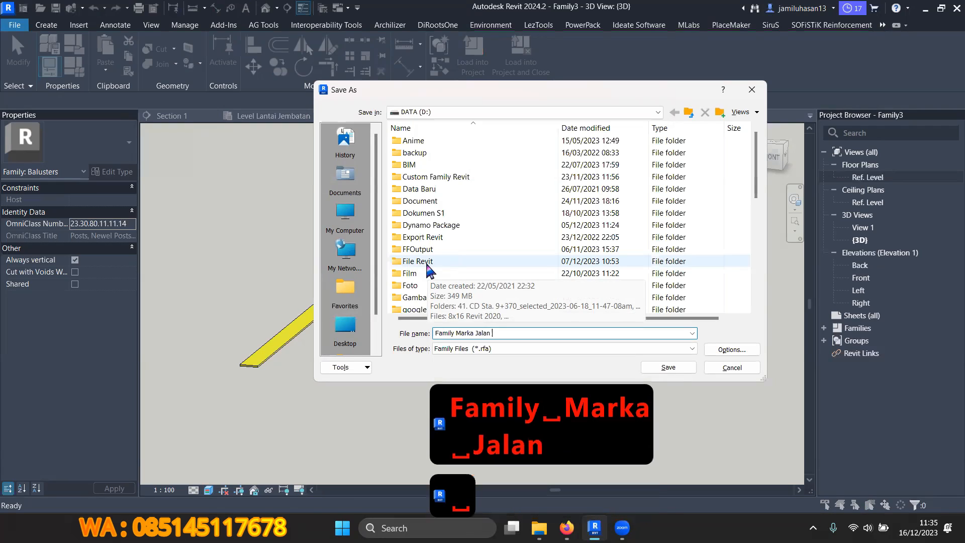
pyautogui.write(' Warna Kuning')
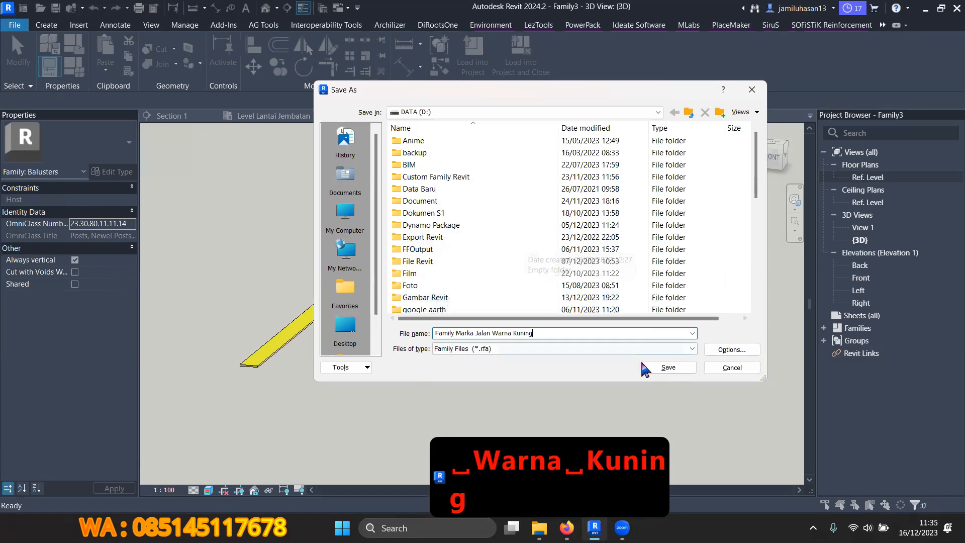
pyautogui.click(687, 367)
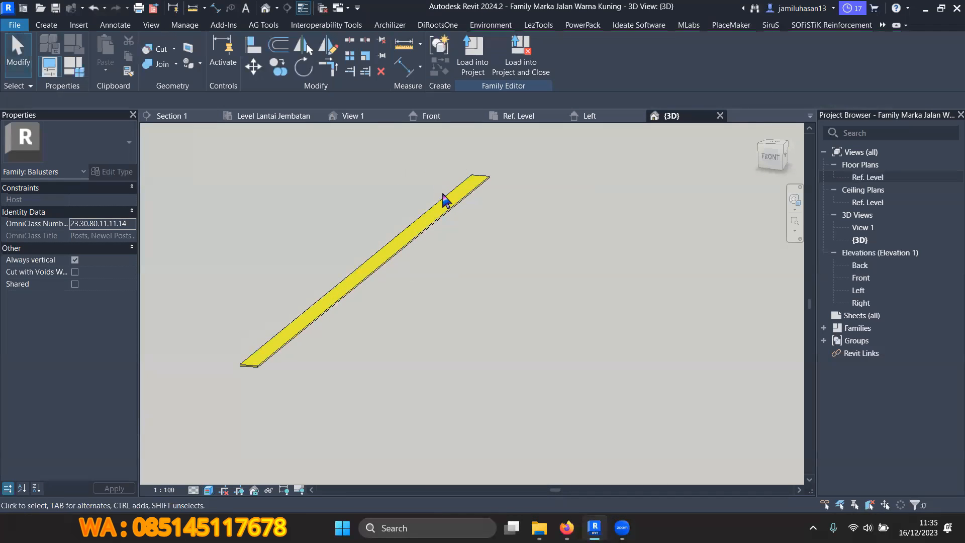
pyautogui.click(529, 61)
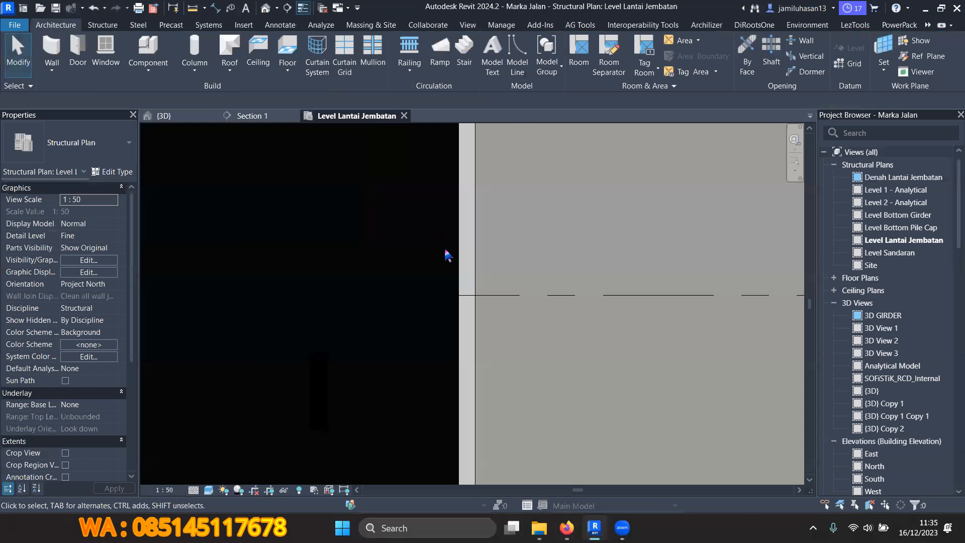
# In the {3D} view, duplicate the 900mm railing's type on the bridge deck as Marka Jalan Warna Kuning Putus Putus.
pyautogui.click(200, 117)
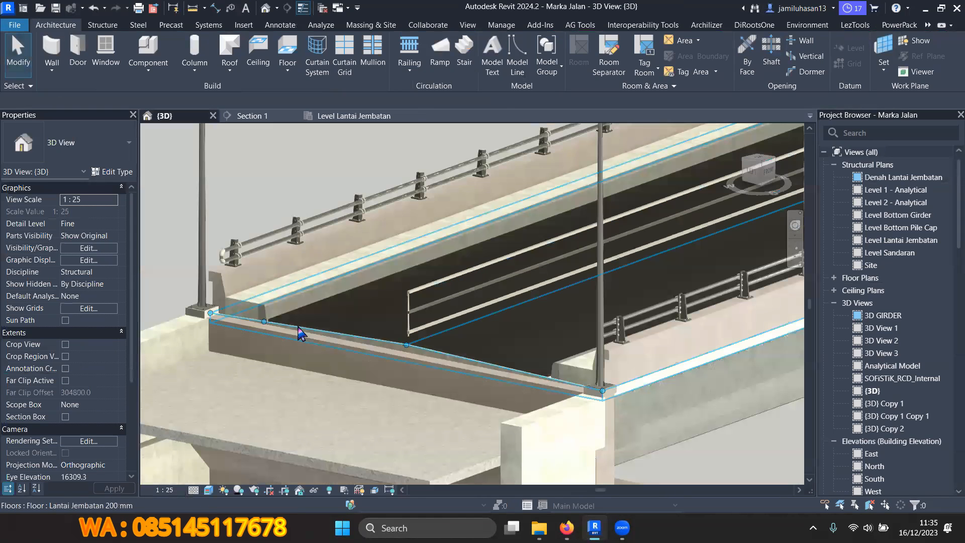
pyautogui.scroll(2, 616, 270)
pyautogui.scroll(2, 367, 276)
pyautogui.scroll(1, 314, 268)
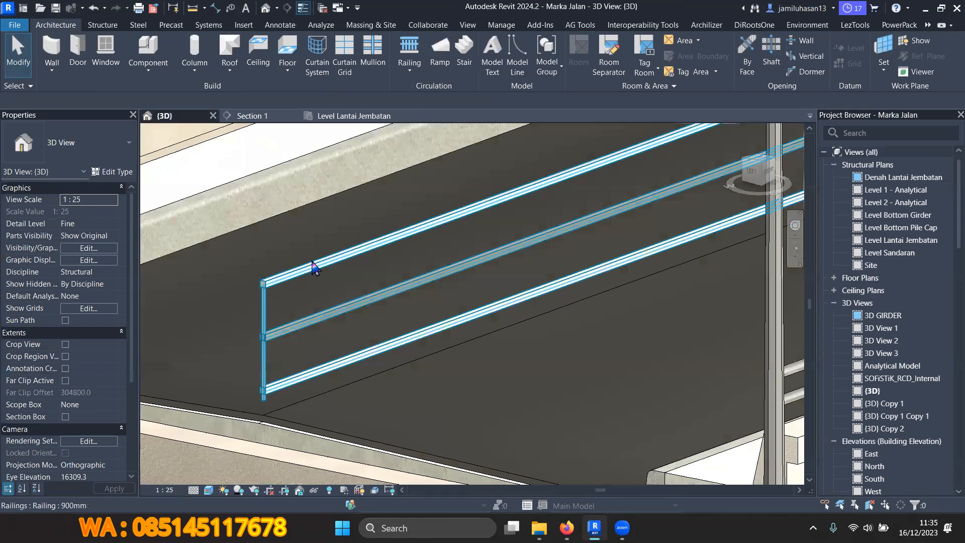
pyautogui.click(301, 259)
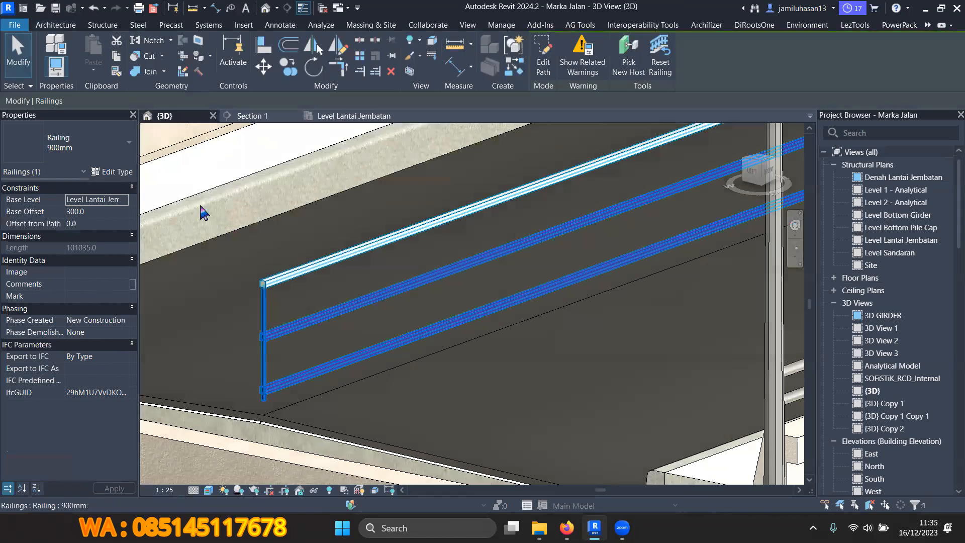
pyautogui.click(113, 172)
pyautogui.click(431, 55)
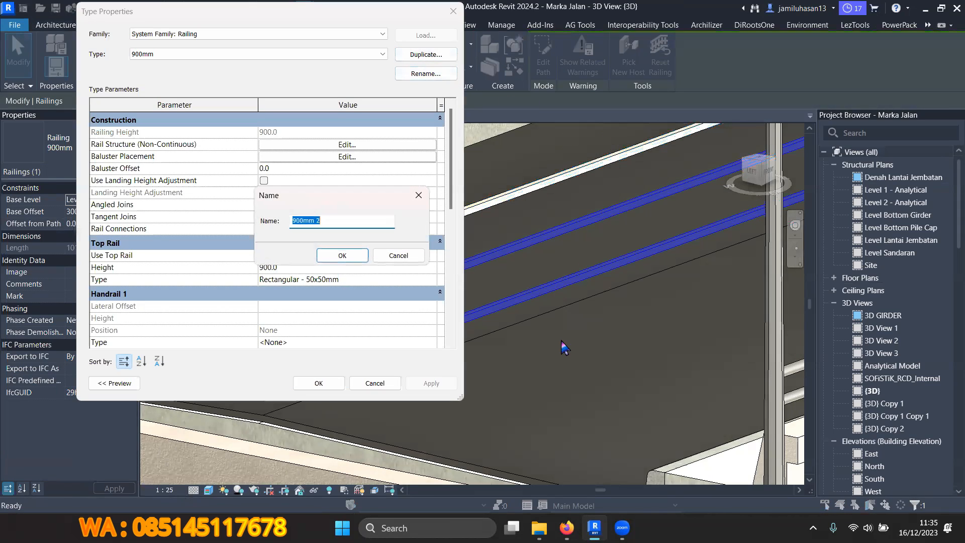
pyautogui.write('M')
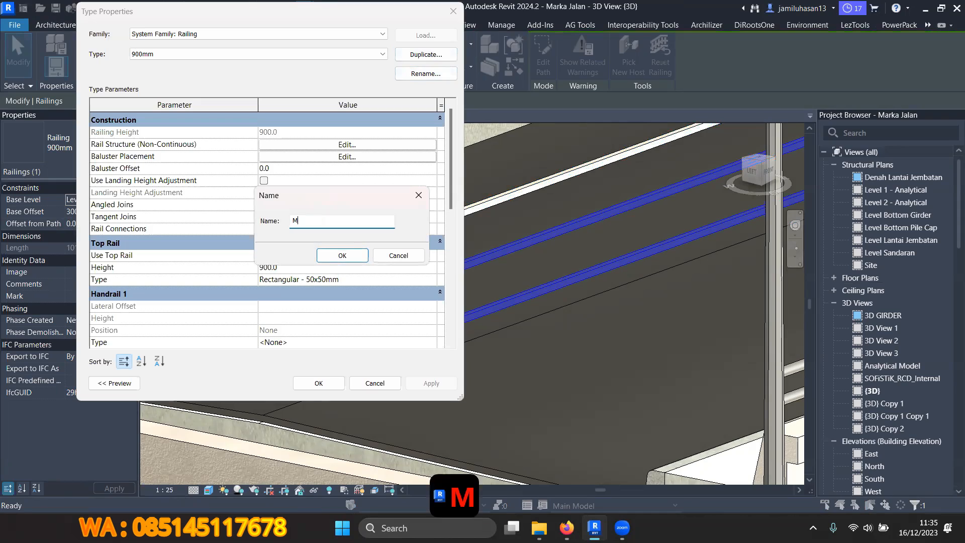
pyautogui.write('arka Jalan')
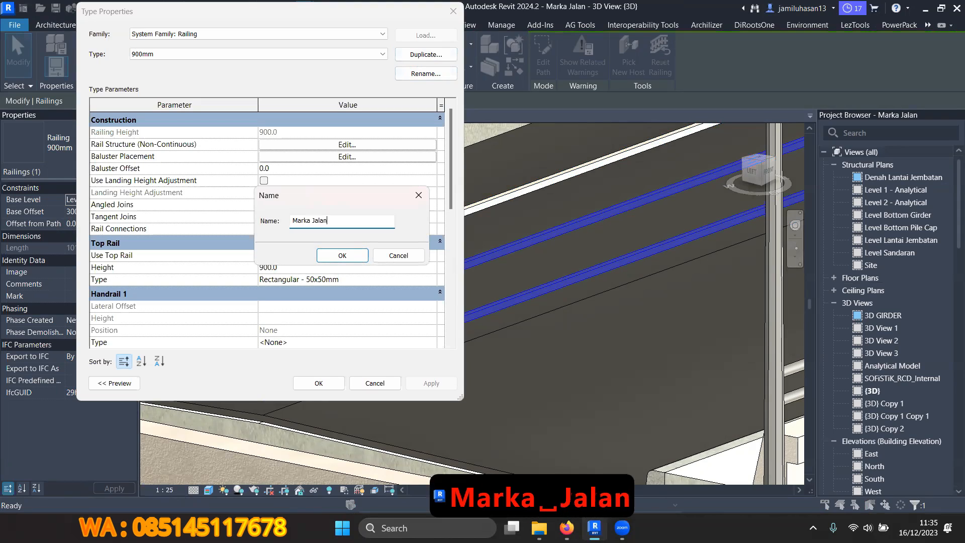
pyautogui.write(' Warna Jun')
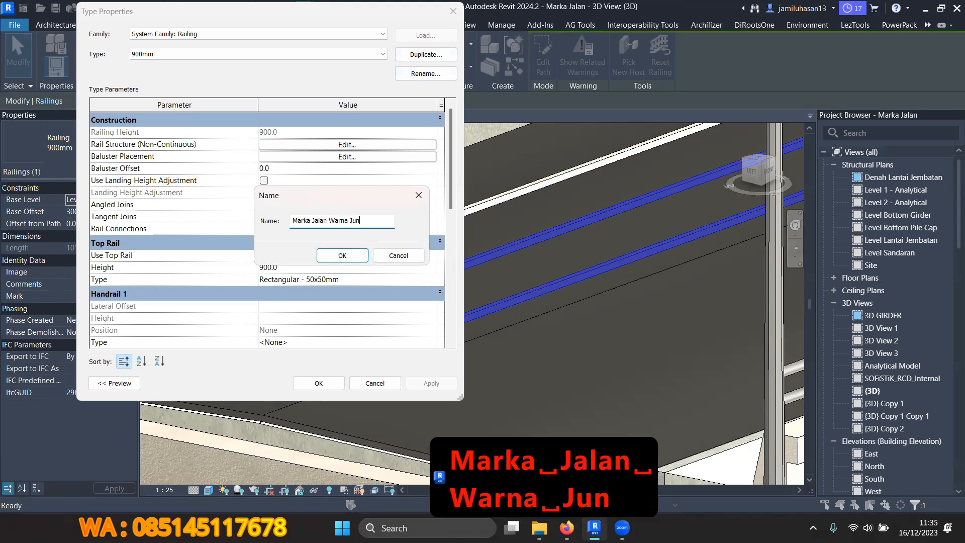
pyautogui.write('i')
pyautogui.press('BackSpace')
pyautogui.press('BackSpace')
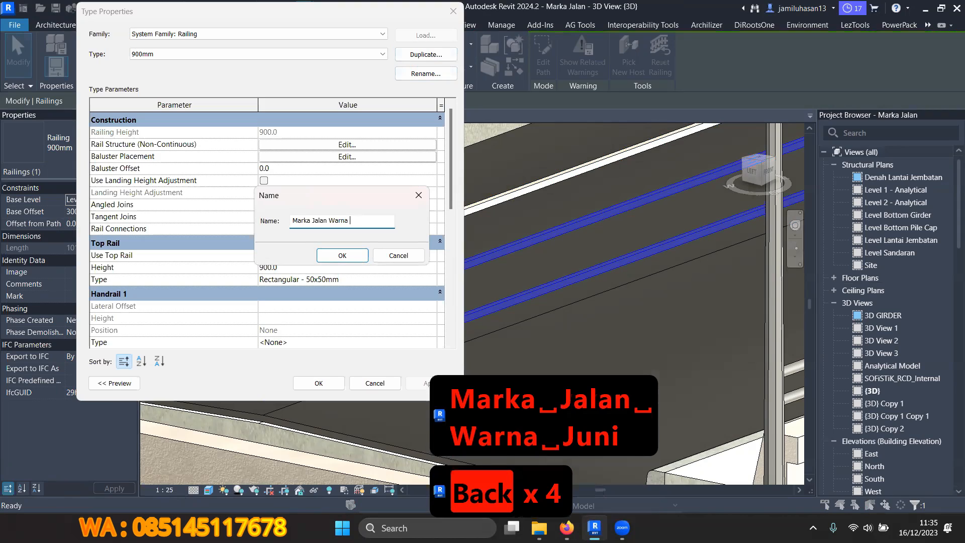
pyautogui.write('Kuning')
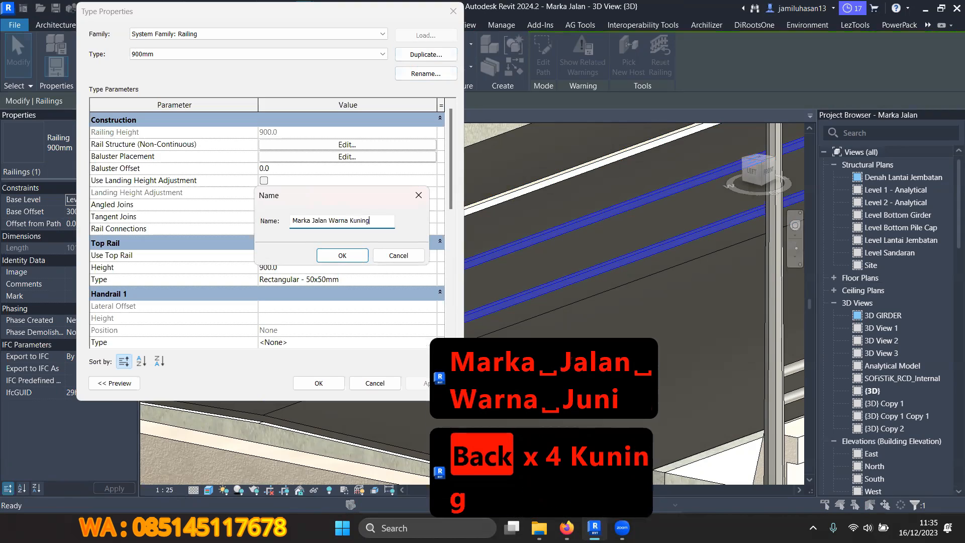
pyautogui.write(' Putus P')
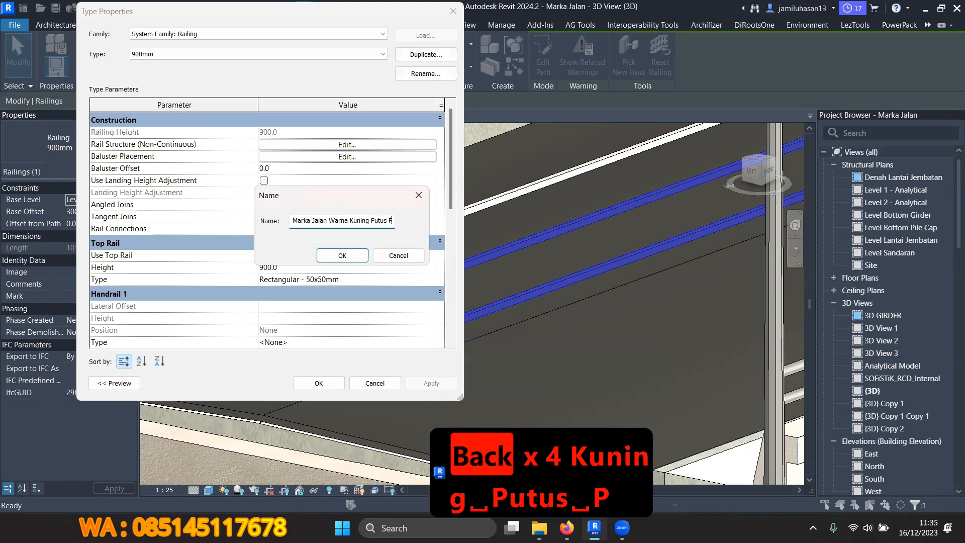
pyautogui.write('utus')
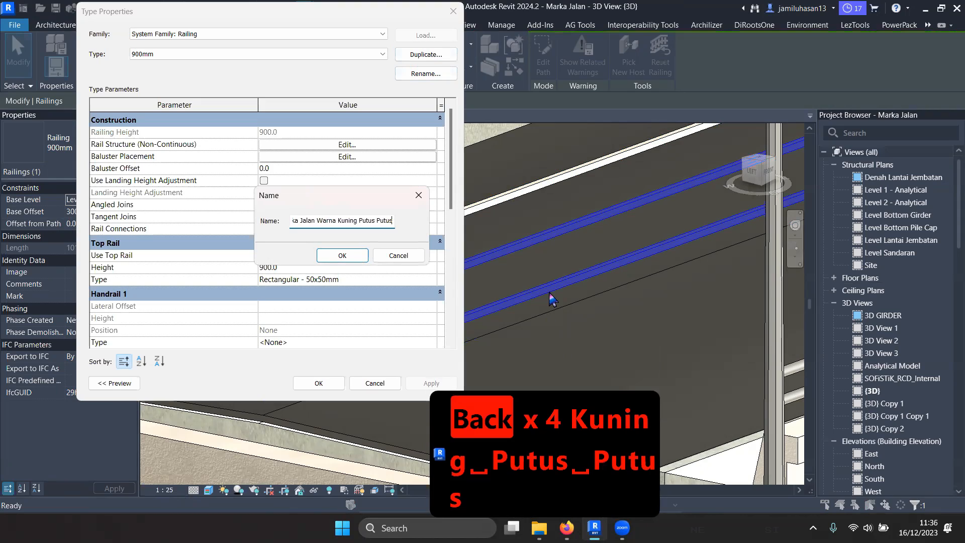
pyautogui.click(341, 254)
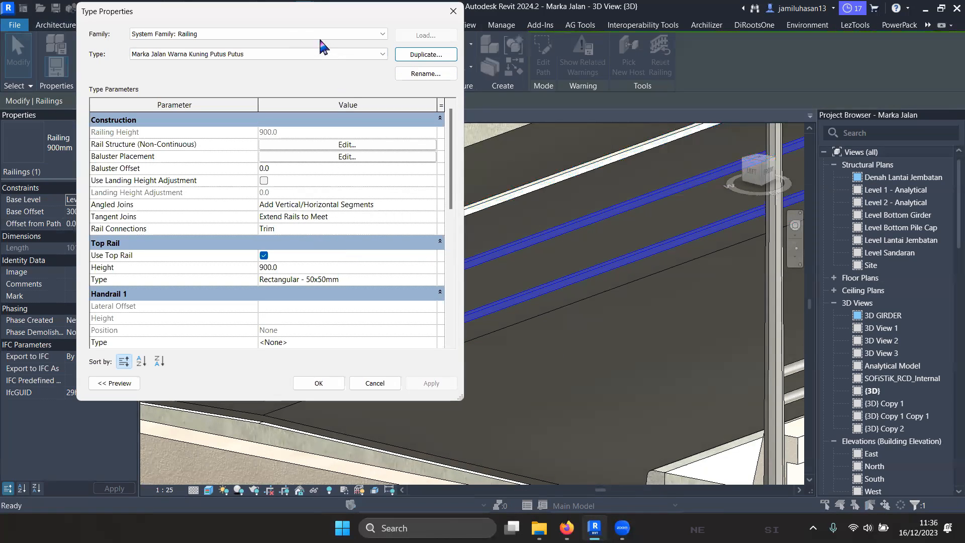
# Set the main pattern's regular baluster to Family Marka Jalan Warna Kuning with a distance from previous of 8000.
pyautogui.moveTo(274, 10); pyautogui.dragTo(707, 29)
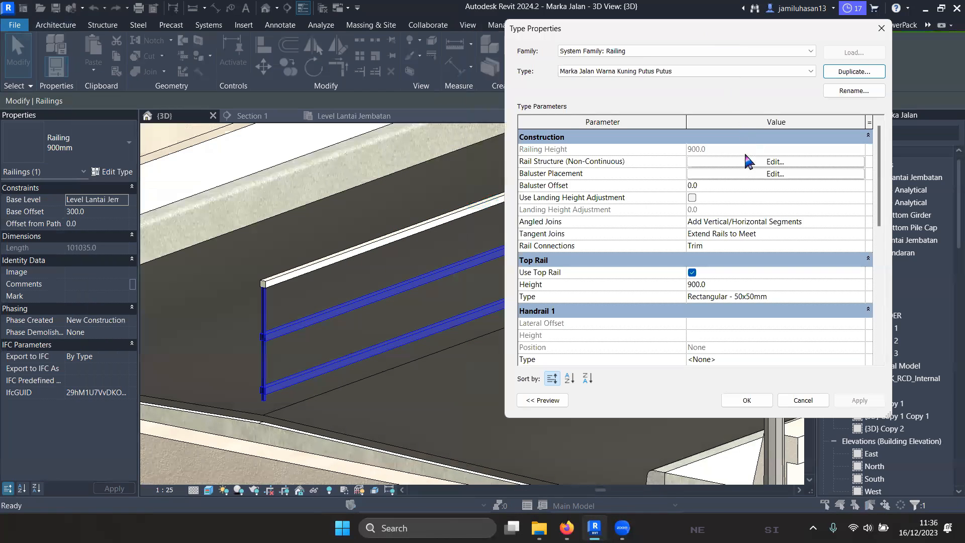
pyautogui.click(746, 174)
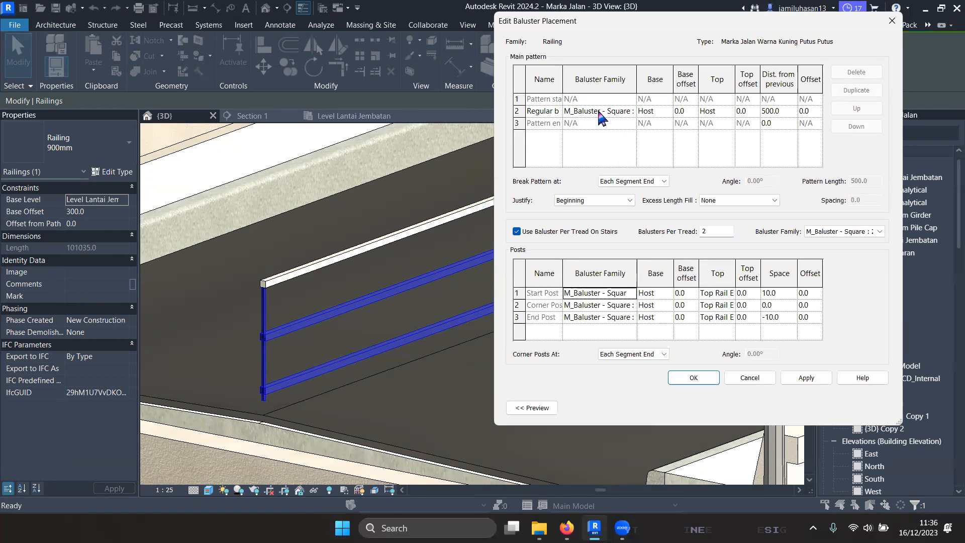
pyautogui.click(631, 112)
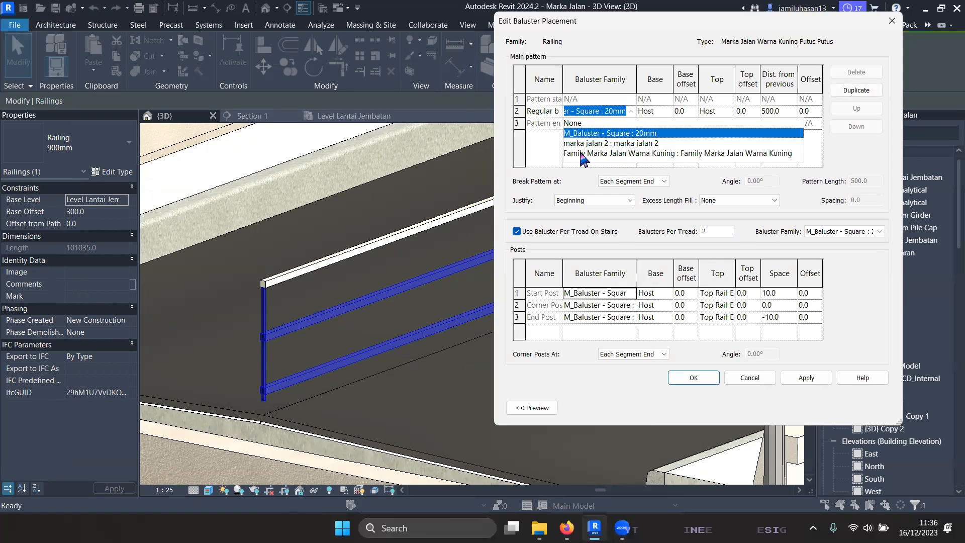
pyautogui.click(665, 153)
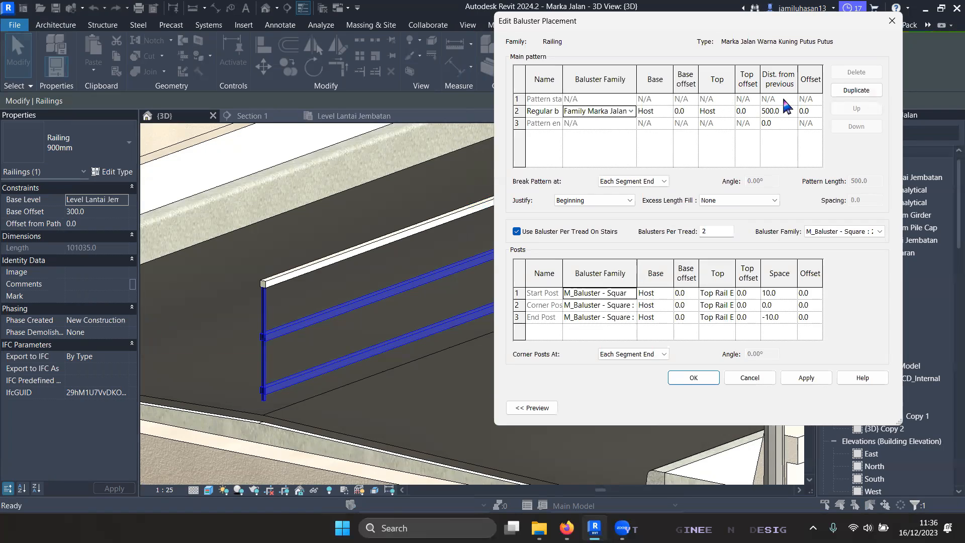
pyautogui.click(789, 114)
pyautogui.write('8000')
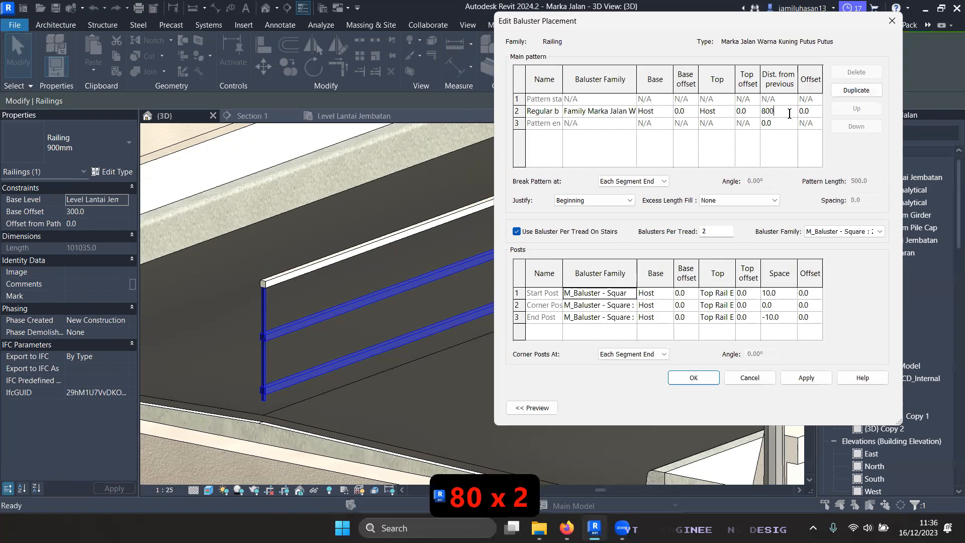
pyautogui.press('Return')
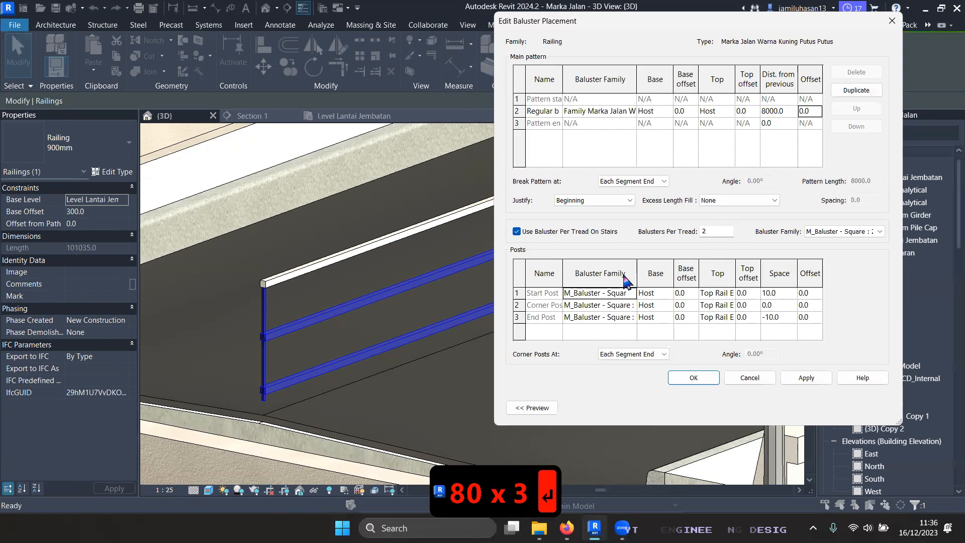
# Set the start, corner and end posts to None and apply the new railing type to the railing.
pyautogui.click(632, 294)
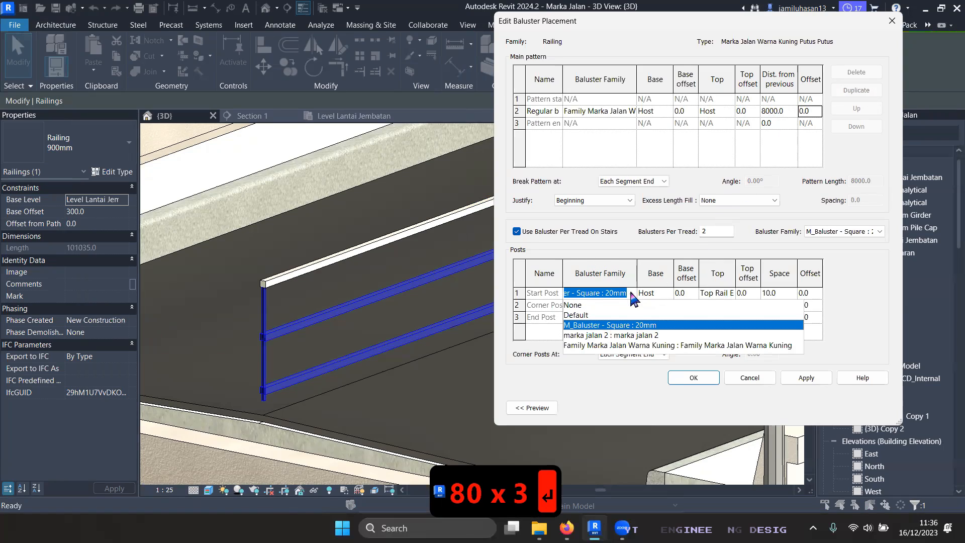
pyautogui.click(609, 305)
pyautogui.click(614, 305)
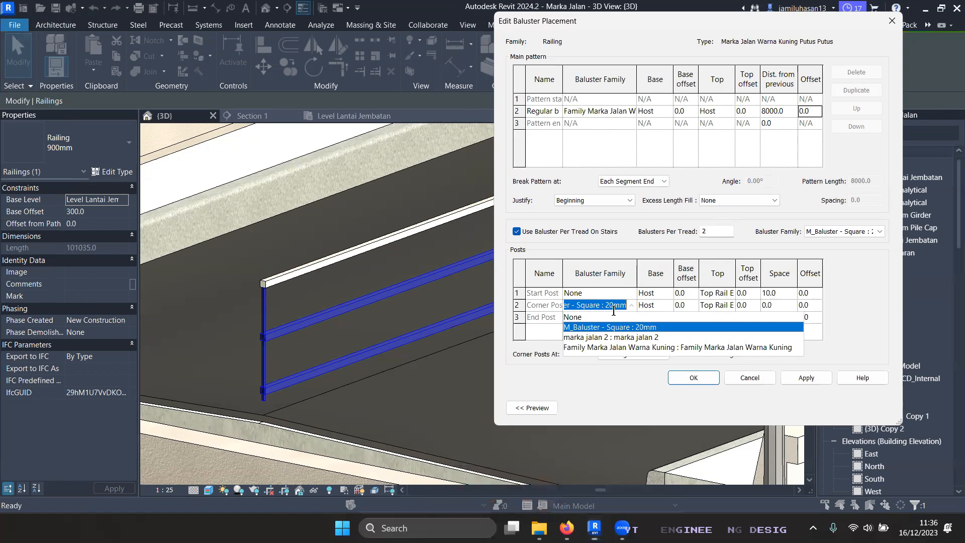
pyautogui.click(583, 319)
pyautogui.click(619, 318)
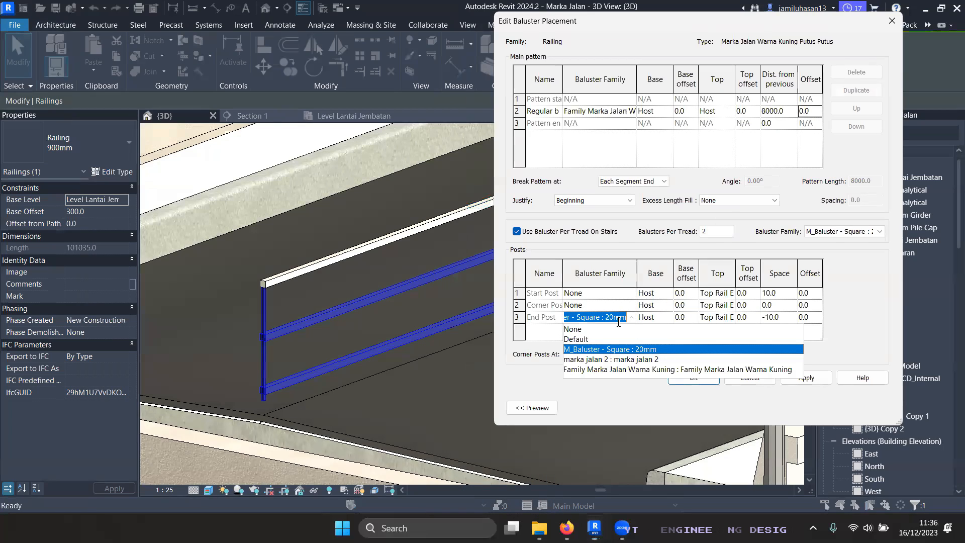
pyautogui.click(573, 329)
pyautogui.click(795, 380)
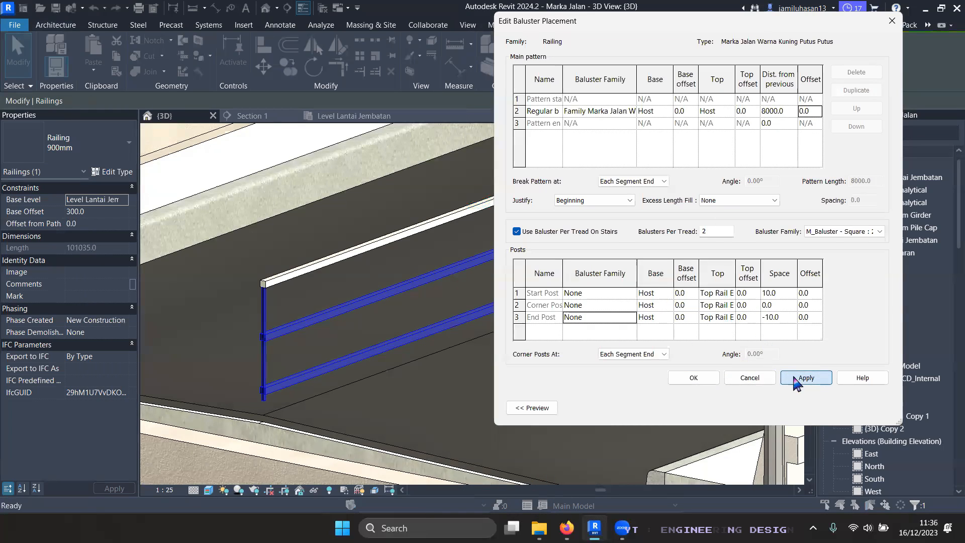
pyautogui.click(701, 376)
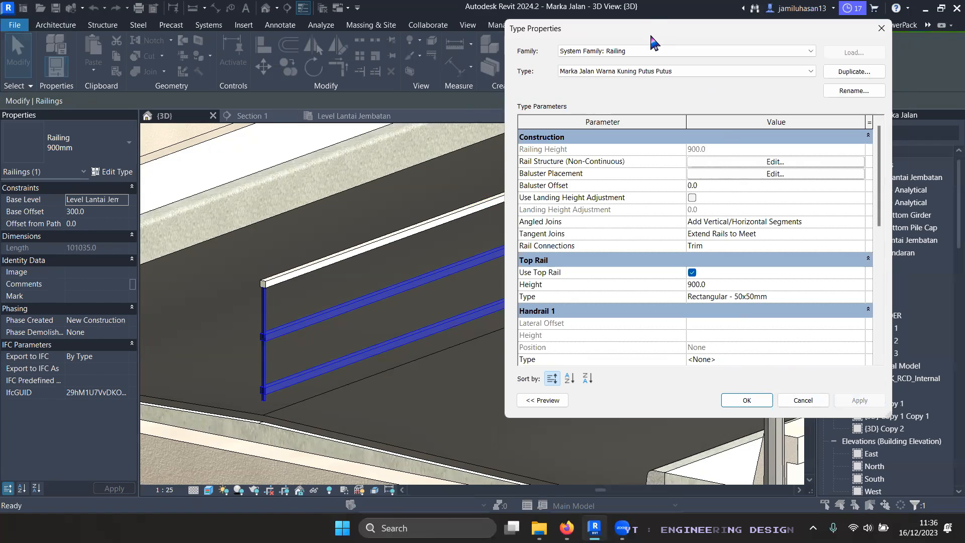
pyautogui.moveTo(650, 32); pyautogui.dragTo(609, 47)
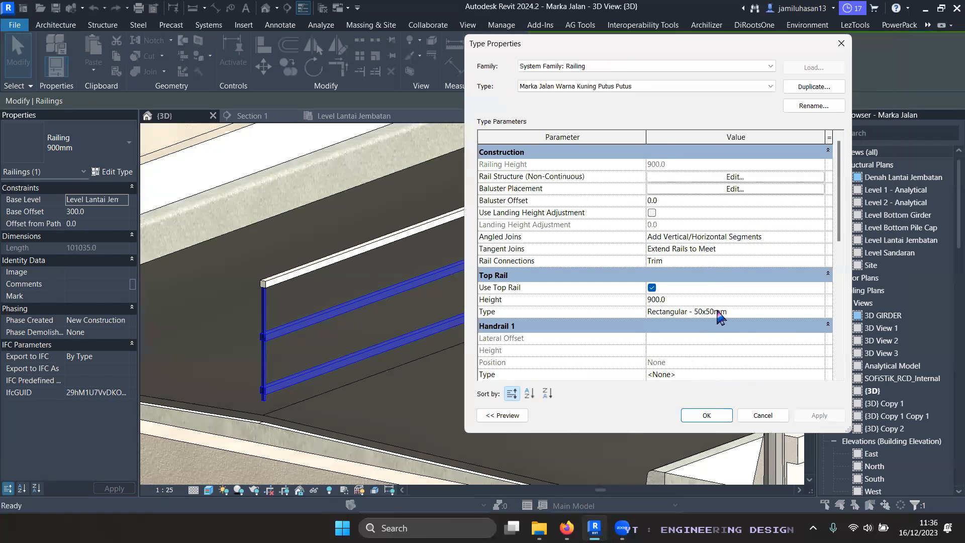
pyautogui.click(721, 417)
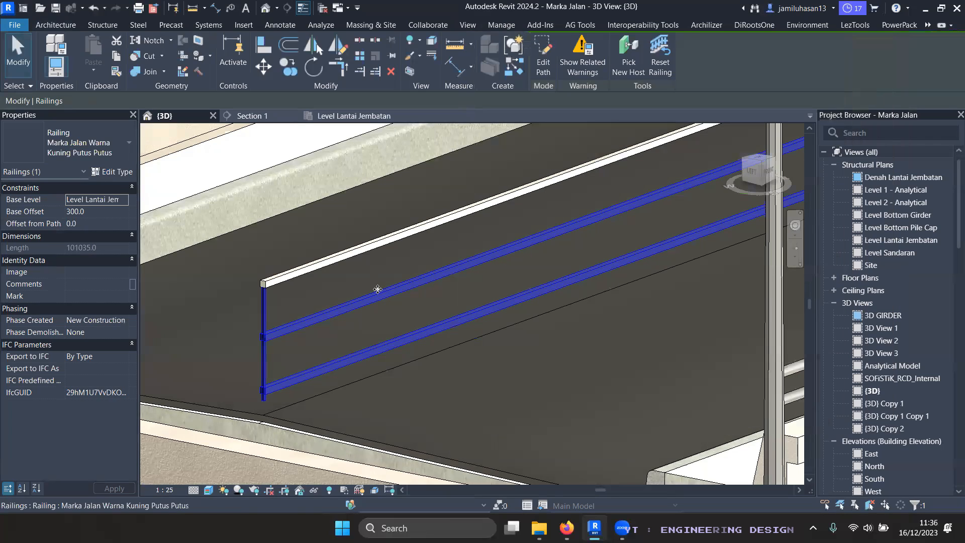
# Set the railing's base offset to 500.
pyautogui.scroll(-3, 370, 277)
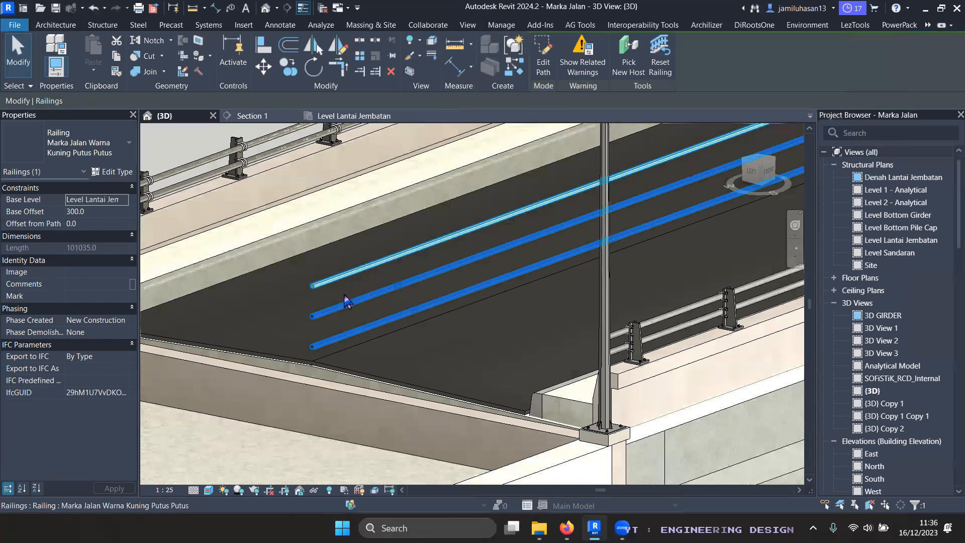
pyautogui.click(100, 212)
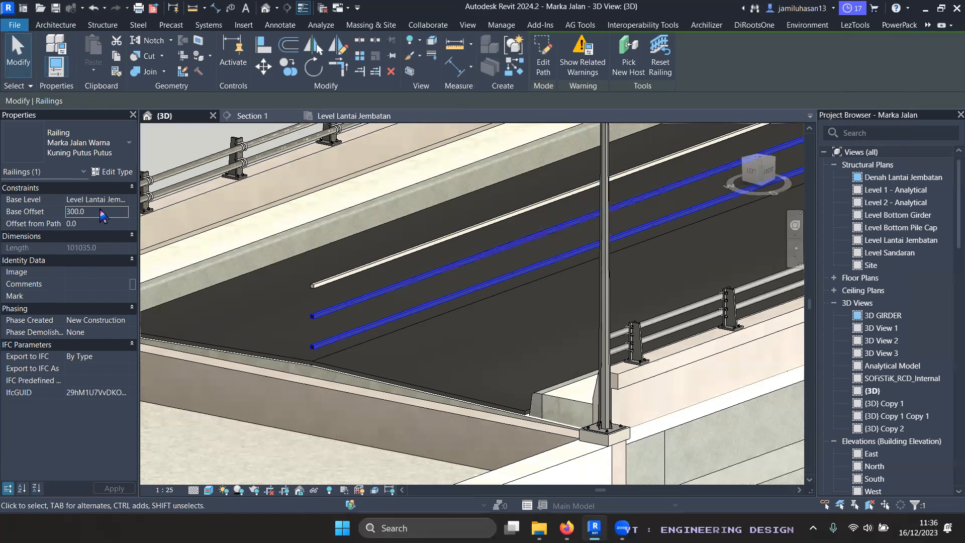
pyautogui.write('500')
pyautogui.press('Return')
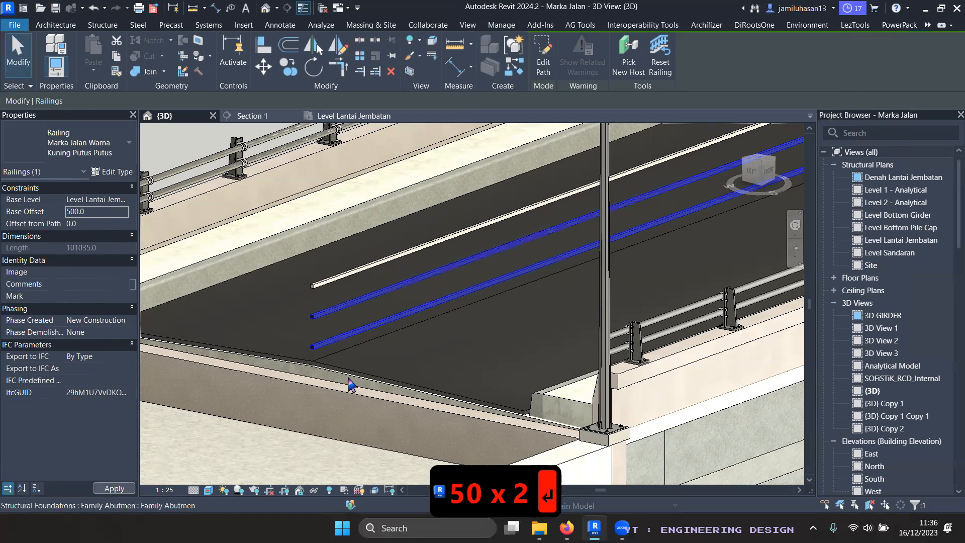
pyautogui.scroll(-2, 357, 295)
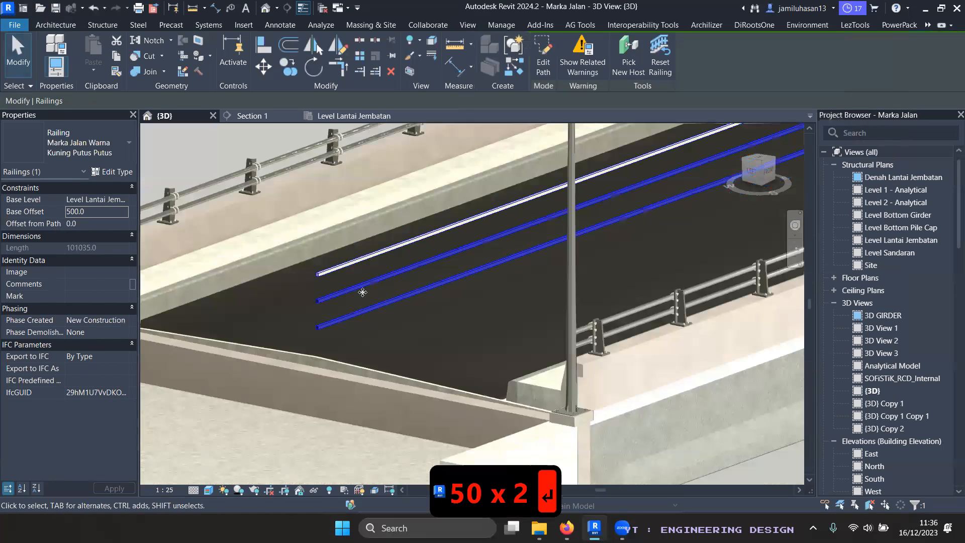
pyautogui.scroll(2, 341, 290)
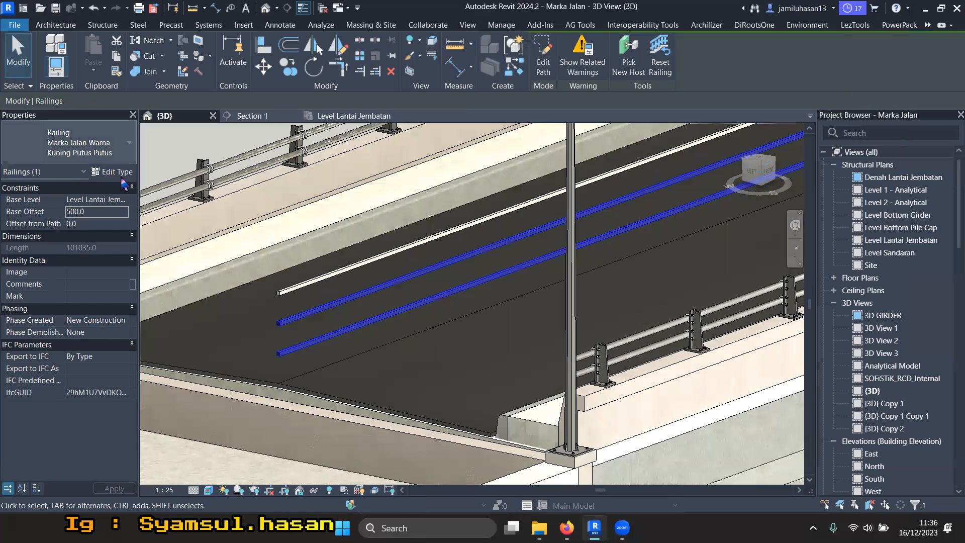
# Delete both rails, New Rail(2) and New Rail(1), from the yellow marking railing type's non-continuous rail structure and apply the change.
pyautogui.click(121, 173)
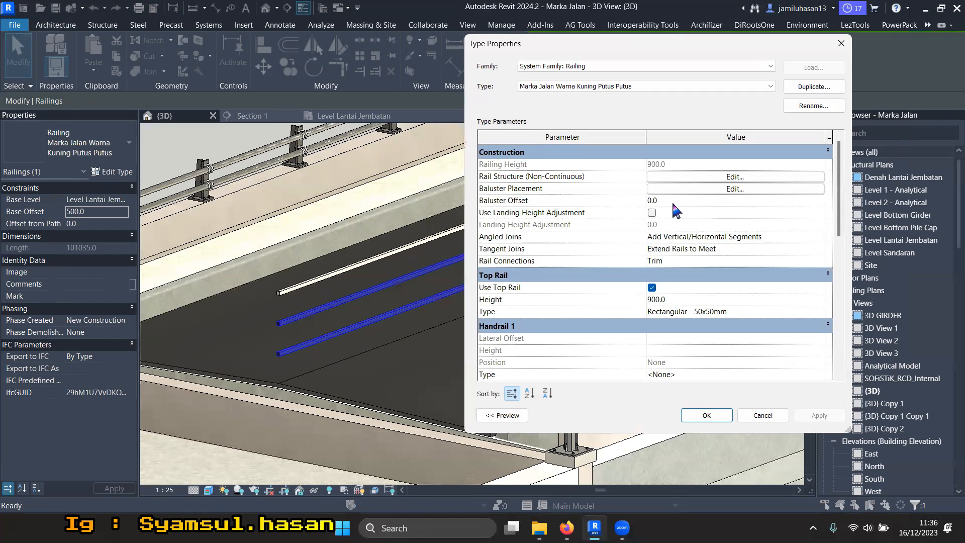
pyautogui.click(702, 189)
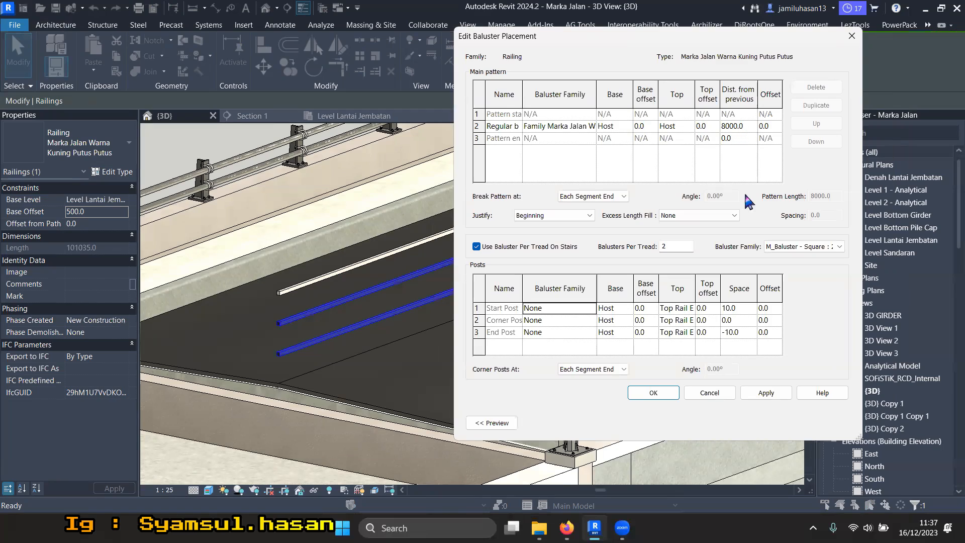
pyautogui.click(653, 392)
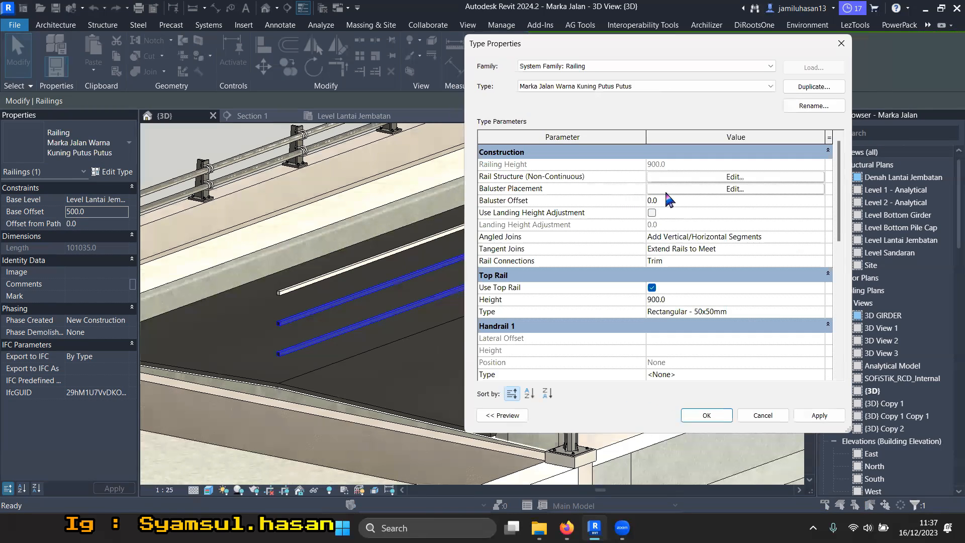
pyautogui.click(691, 177)
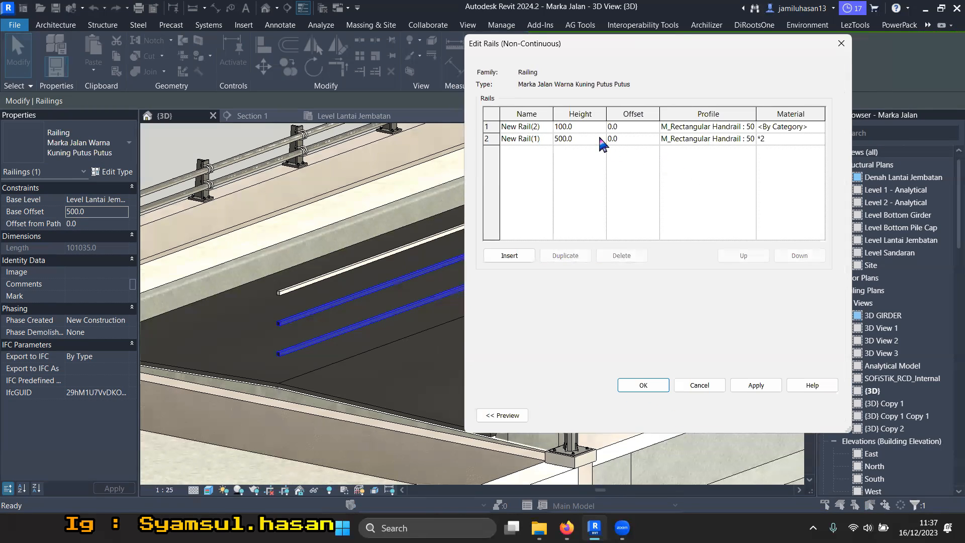
pyautogui.click(589, 129)
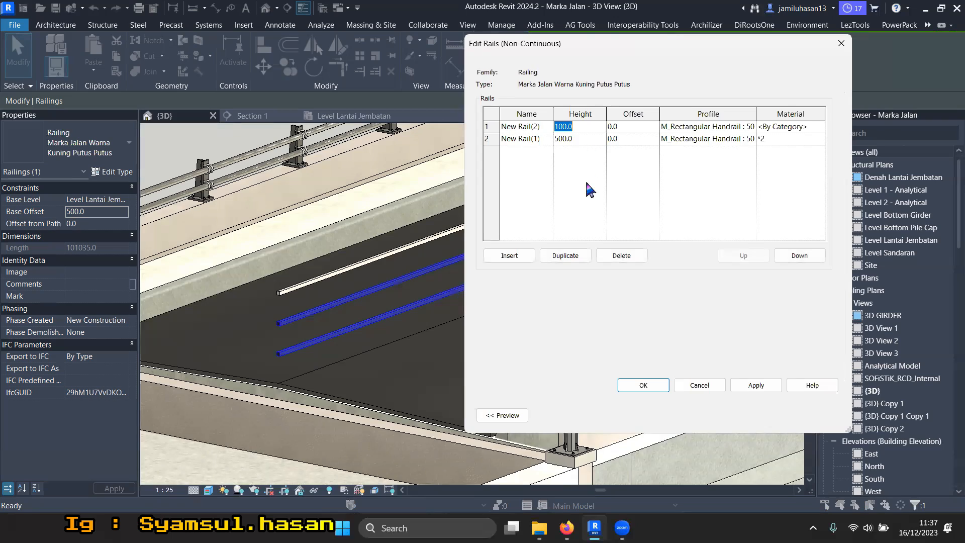
pyautogui.click(621, 256)
pyautogui.click(622, 256)
pyautogui.click(759, 385)
pyautogui.click(653, 387)
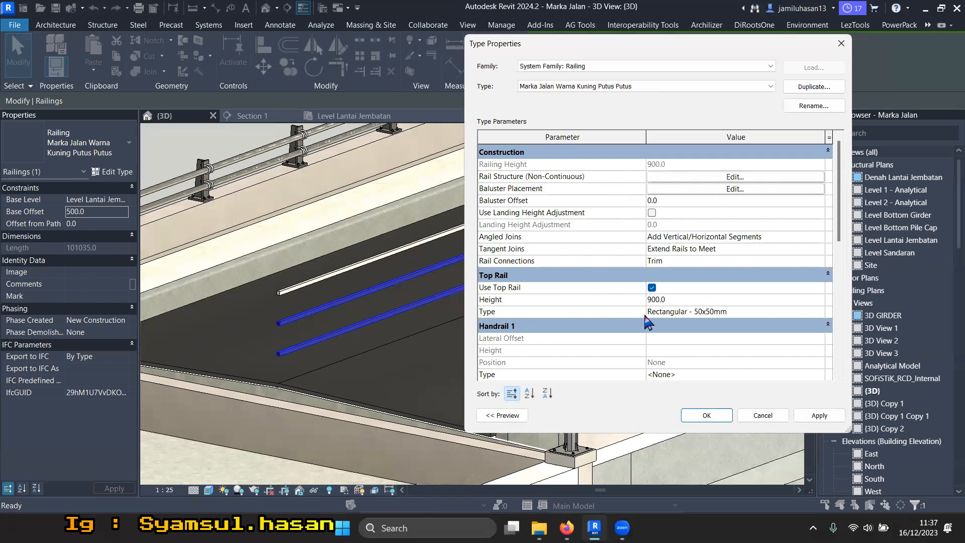
pyautogui.click(820, 415)
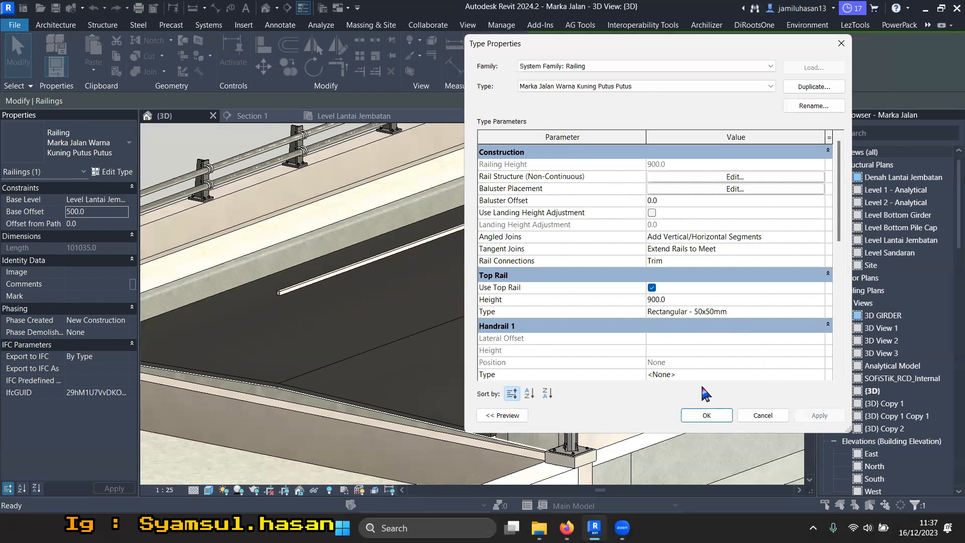
pyautogui.click(707, 415)
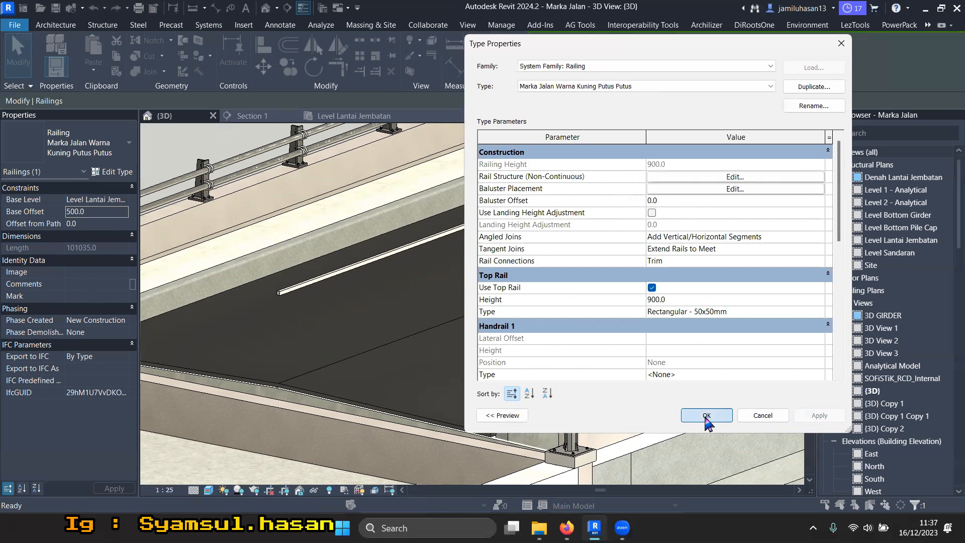
pyautogui.scroll(-3, 332, 275)
pyautogui.scroll(-4, 332, 275)
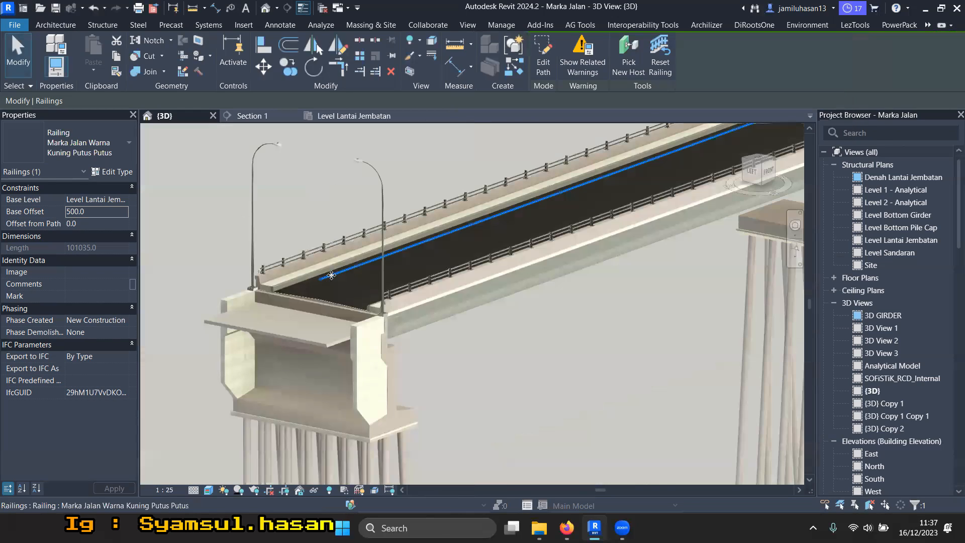
pyautogui.scroll(7, 326, 275)
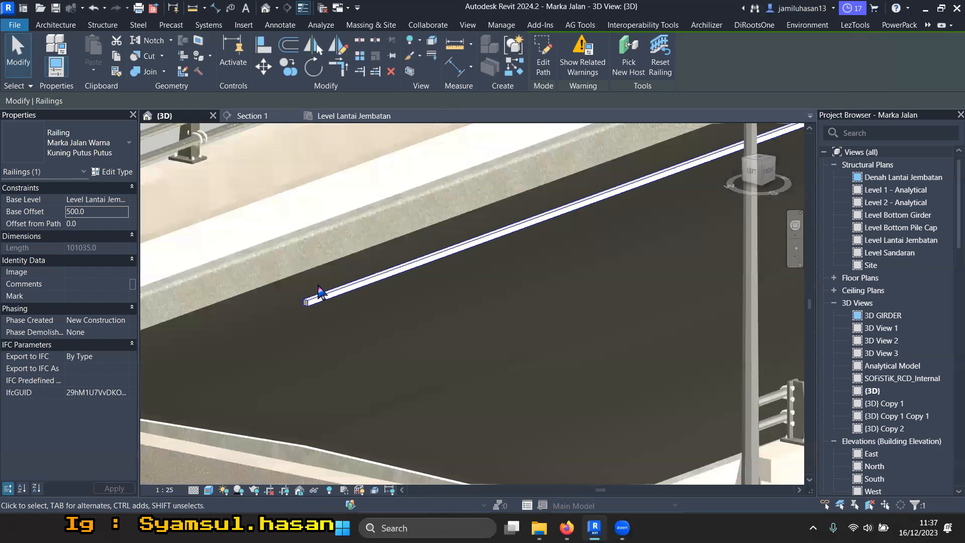
pyautogui.press('Escape')
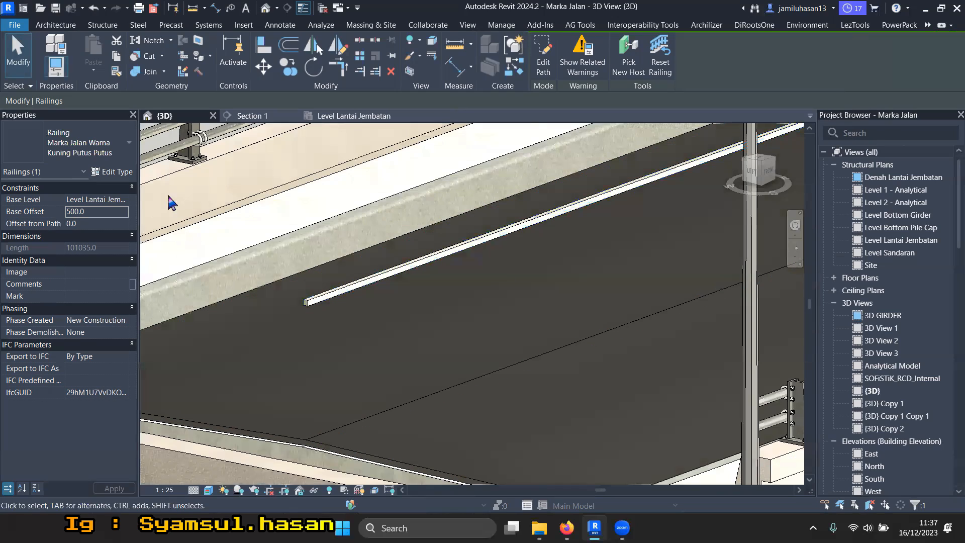
# Set the regular baluster's top offset to 5 in the railing type's baluster placement and apply it.
pyautogui.click(121, 172)
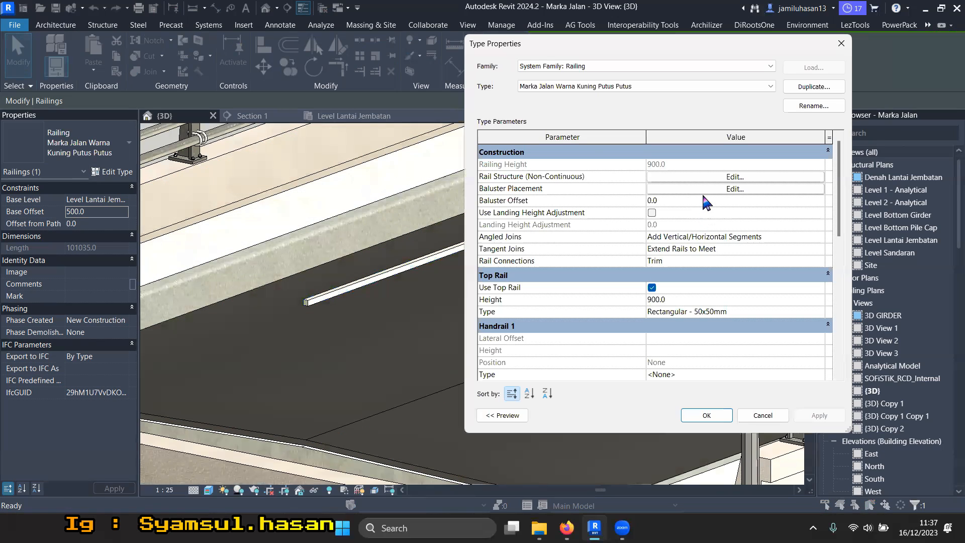
pyautogui.click(699, 189)
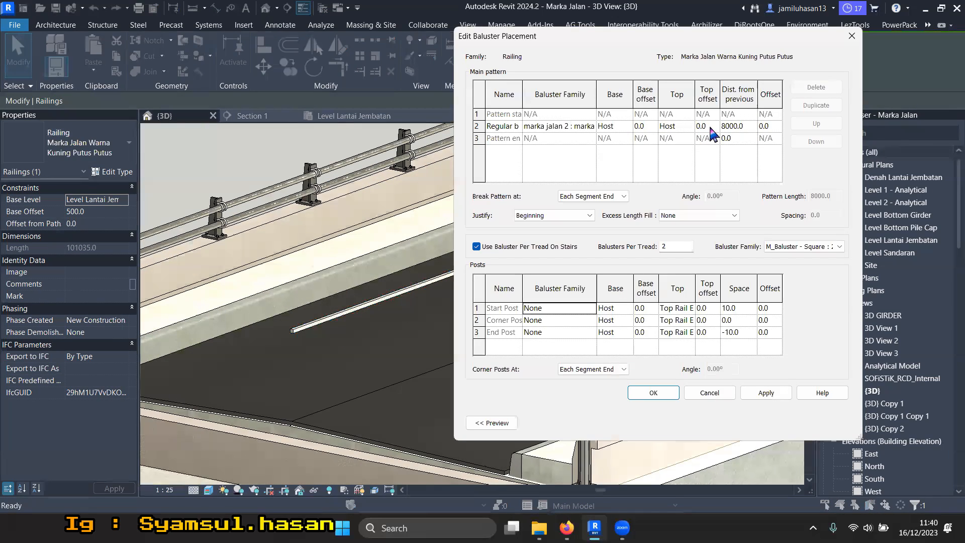
pyautogui.click(710, 126)
pyautogui.write('5')
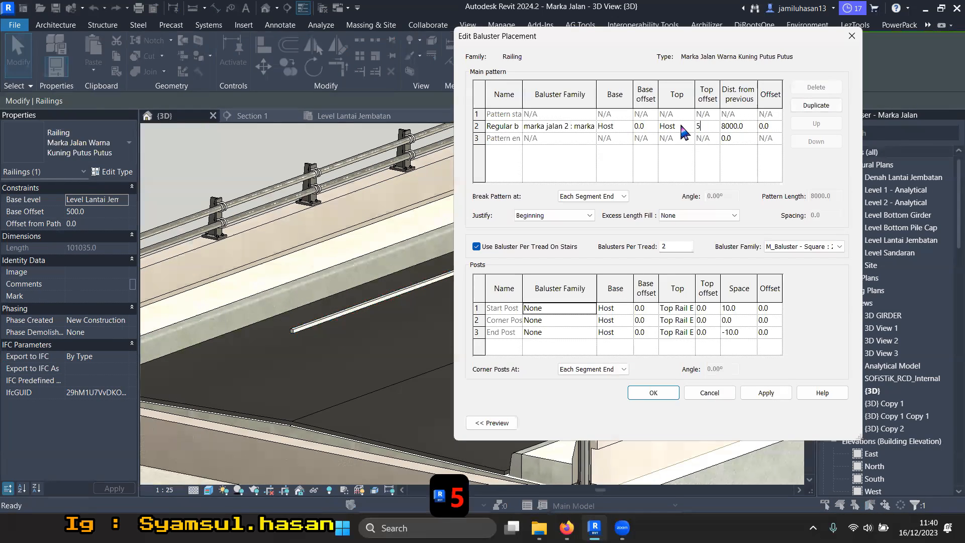
pyautogui.press('Return')
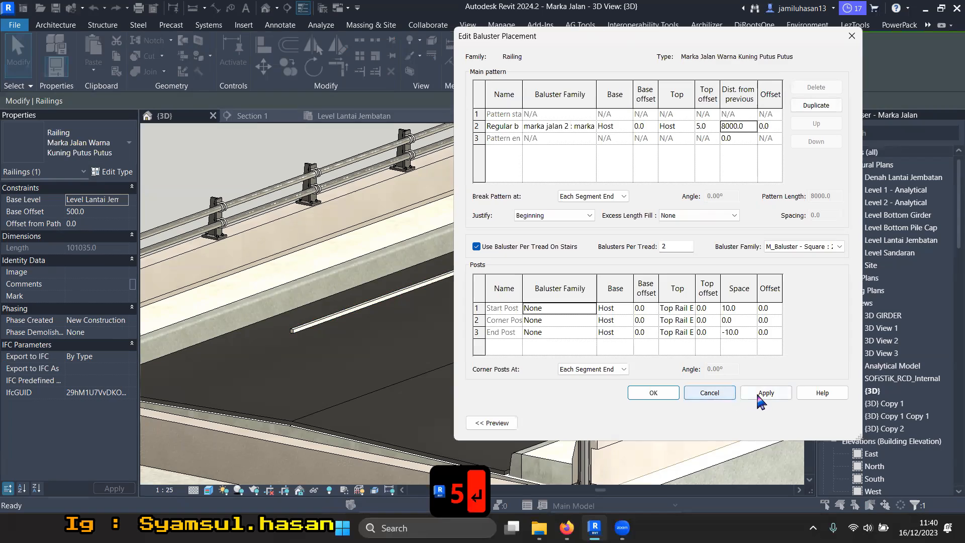
pyautogui.click(658, 397)
pyautogui.click(818, 416)
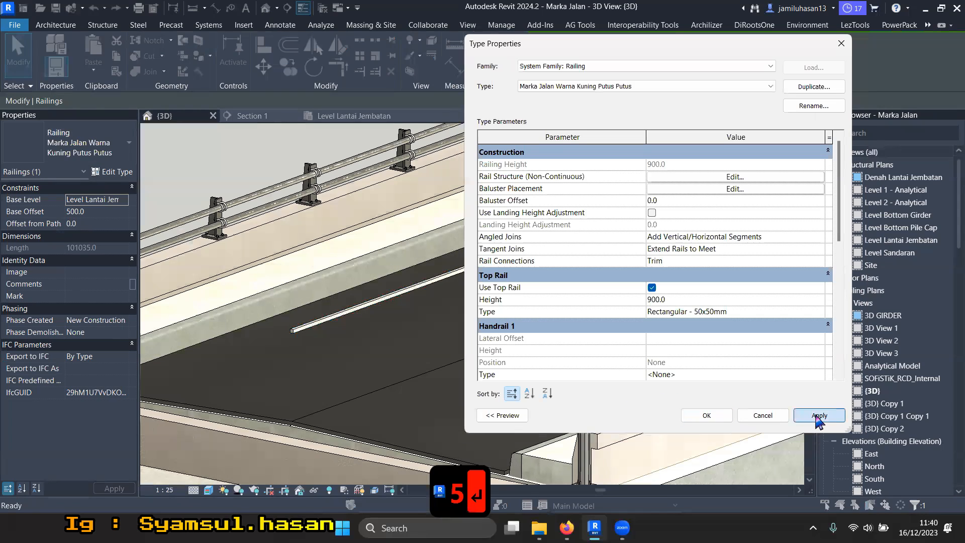
pyautogui.click(714, 416)
pyautogui.scroll(-3, 390, 331)
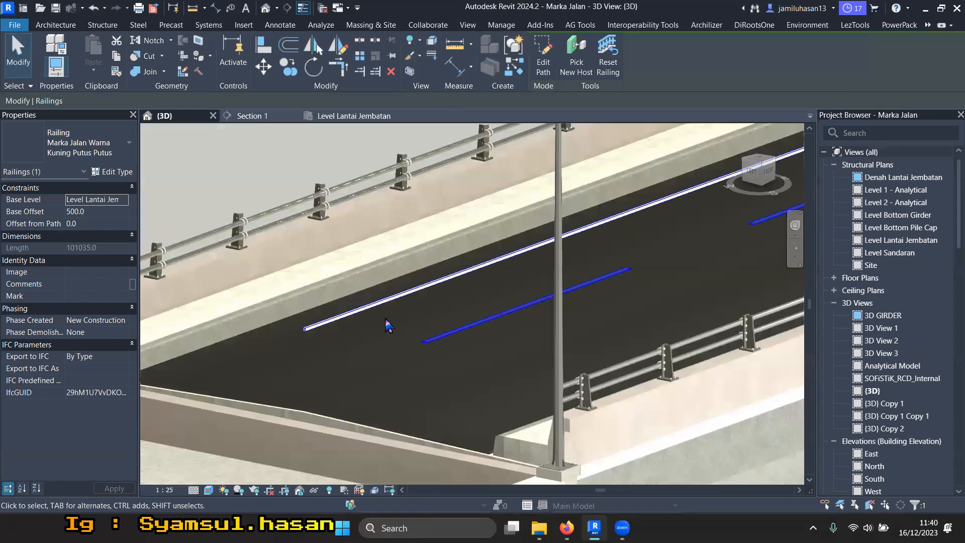
pyautogui.scroll(2, 402, 327)
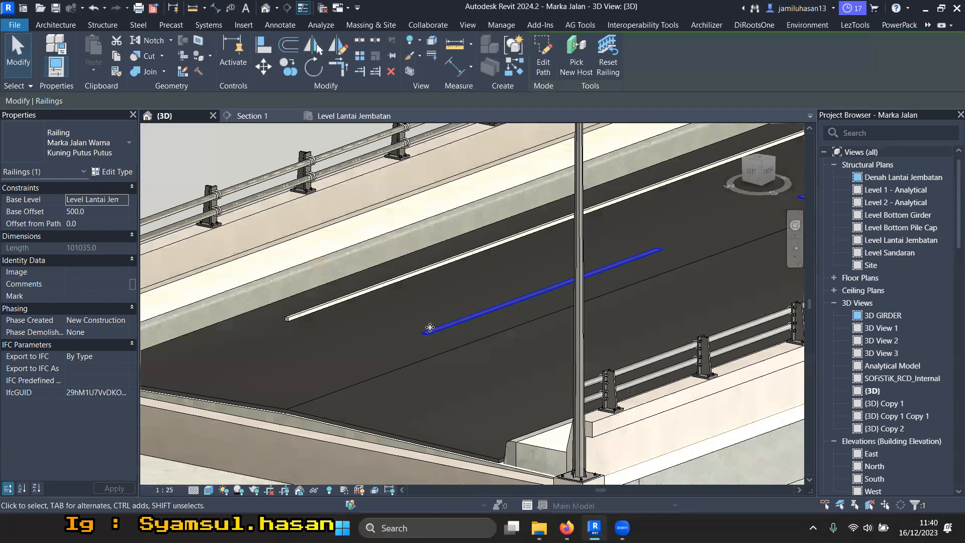
# Turn off the top rail in the Marka Jalan Warna Kuning Putus Putus railing type.
pyautogui.click(115, 173)
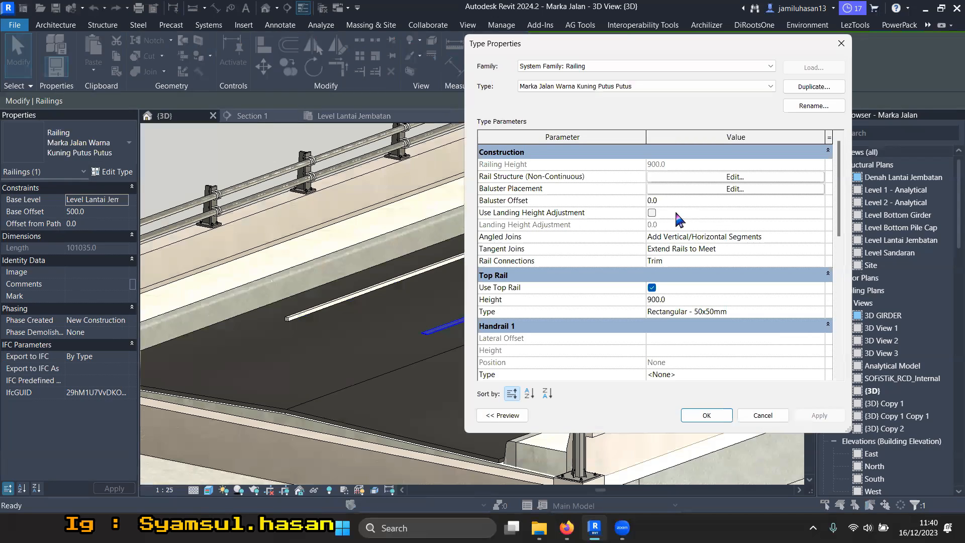
pyautogui.click(652, 288)
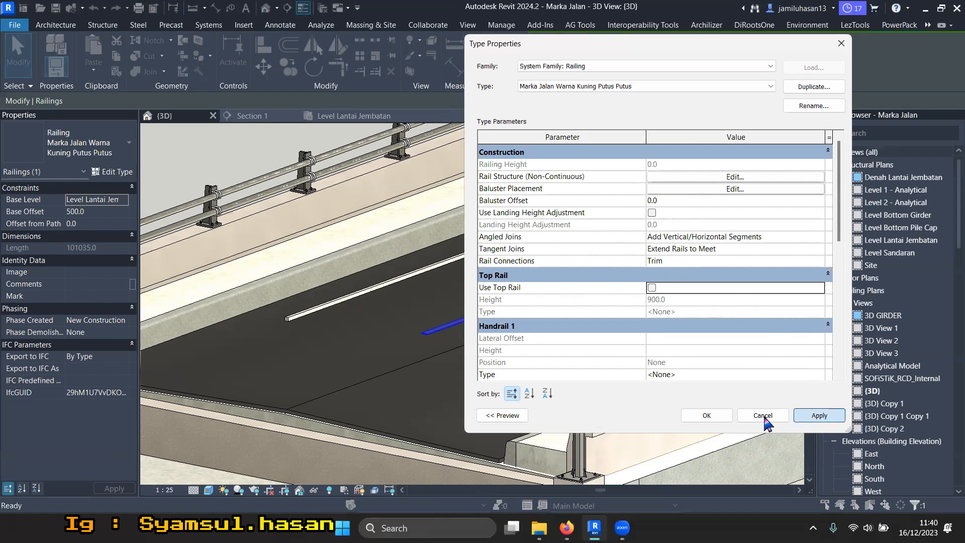
pyautogui.click(706, 415)
pyautogui.scroll(-2, 371, 391)
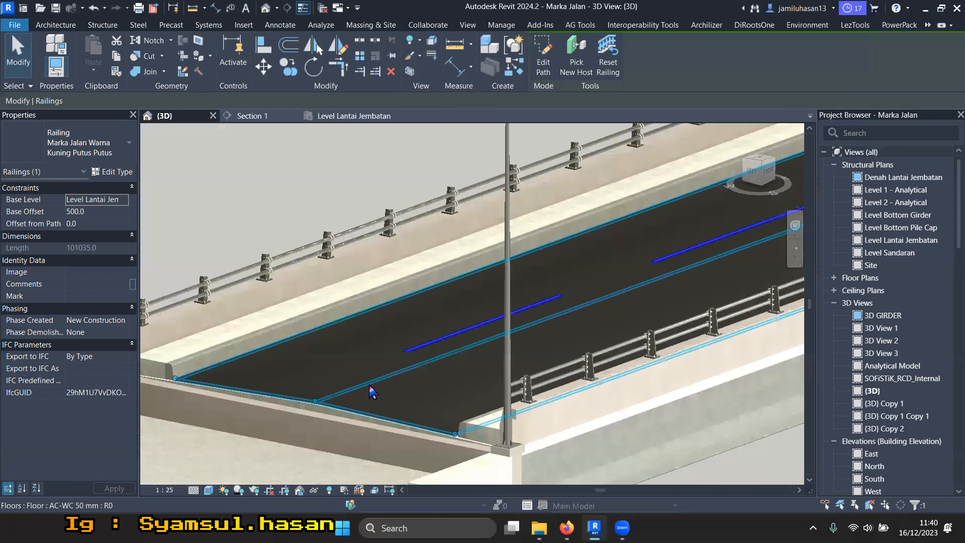
pyautogui.scroll(-3, 371, 391)
pyautogui.press('Escape')
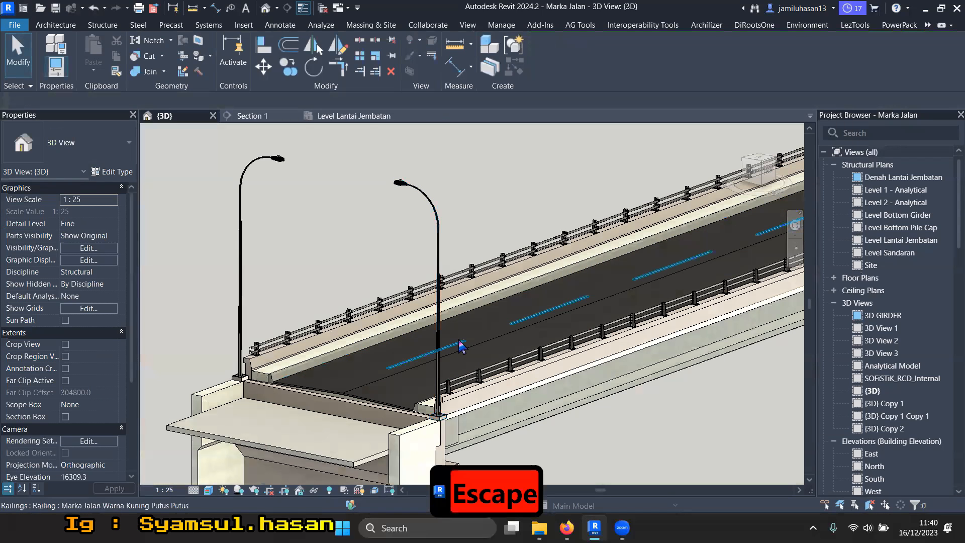
# Undo the last three changes to the model.
pyautogui.hotkey('ctrl', 'z')
pyautogui.hotkey('ctrl', 'z')
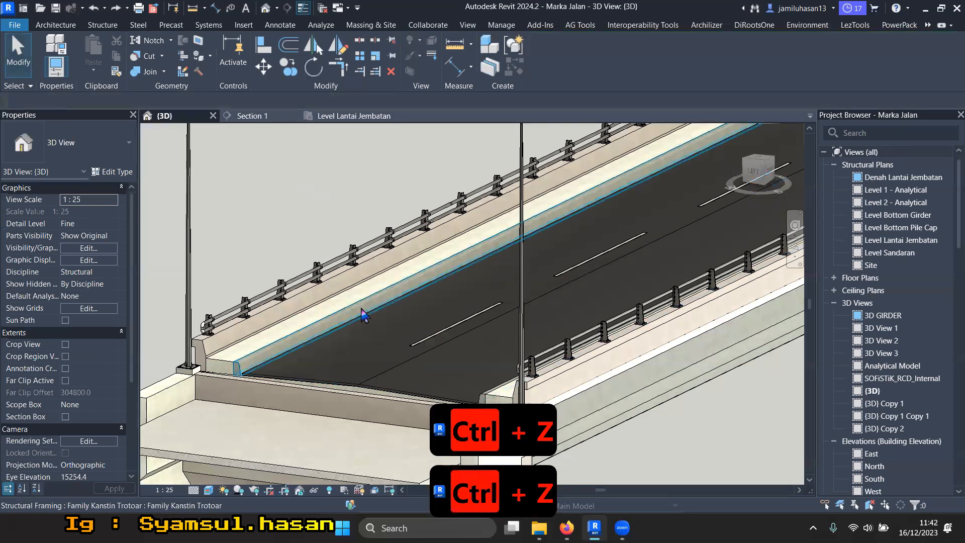
pyautogui.hotkey('ctrl', 'z')
pyautogui.scroll(2, 363, 316)
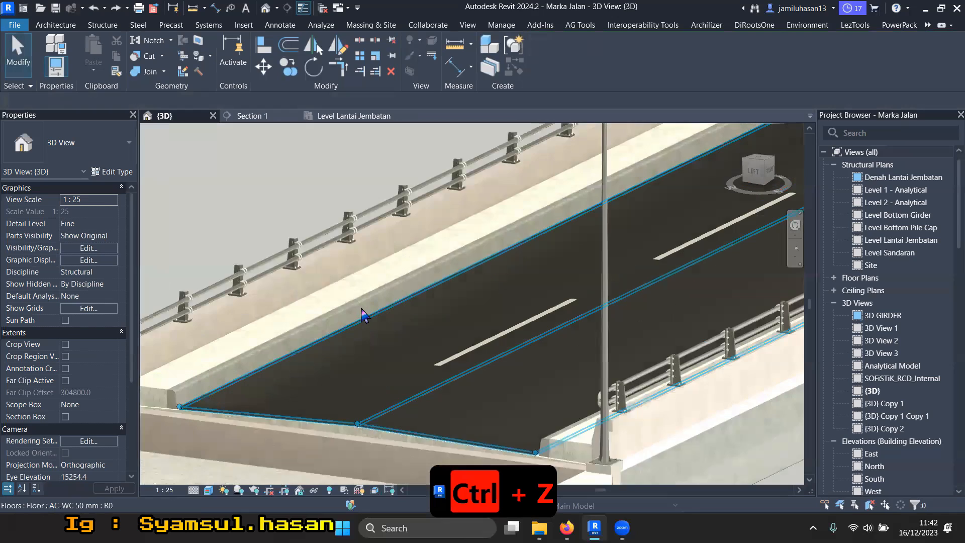
pyautogui.scroll(1, 301, 200)
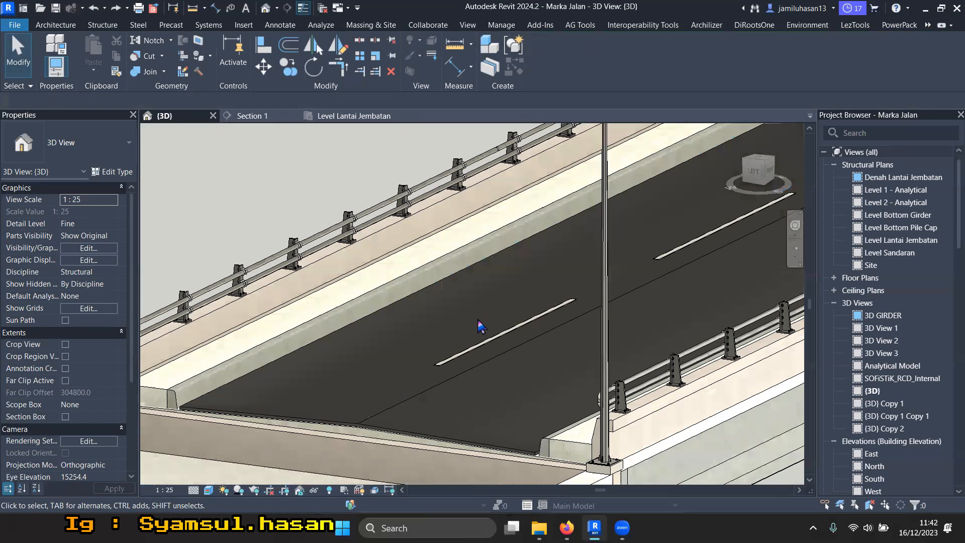
# Set the dashed marking railing's base offset to 190 and deselect it.
pyautogui.click(474, 352)
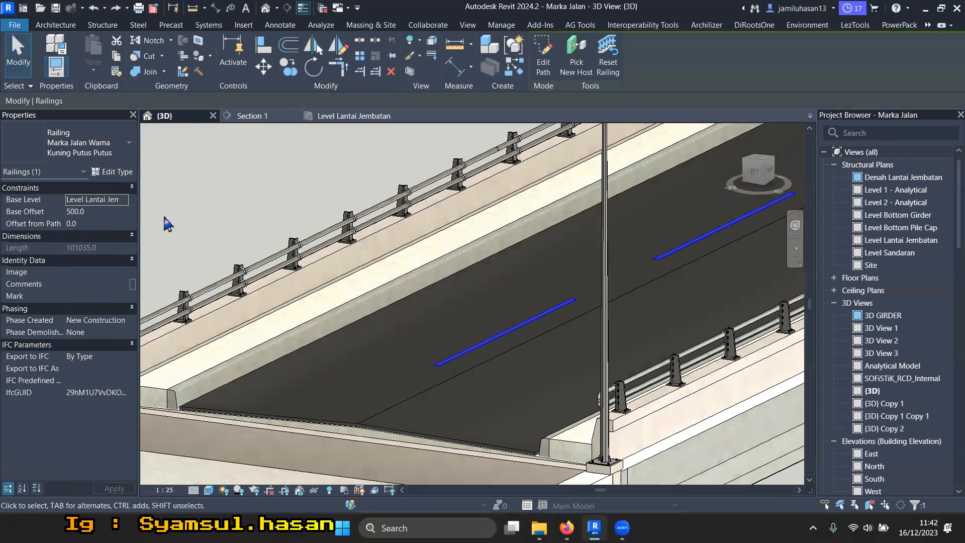
pyautogui.click(101, 211)
pyautogui.write('190')
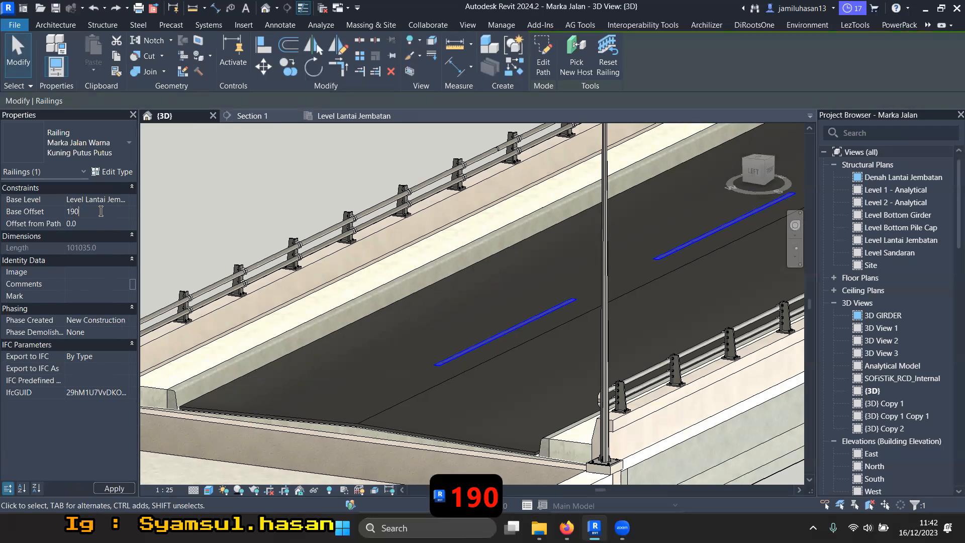
pyautogui.press('Return')
pyautogui.click(114, 488)
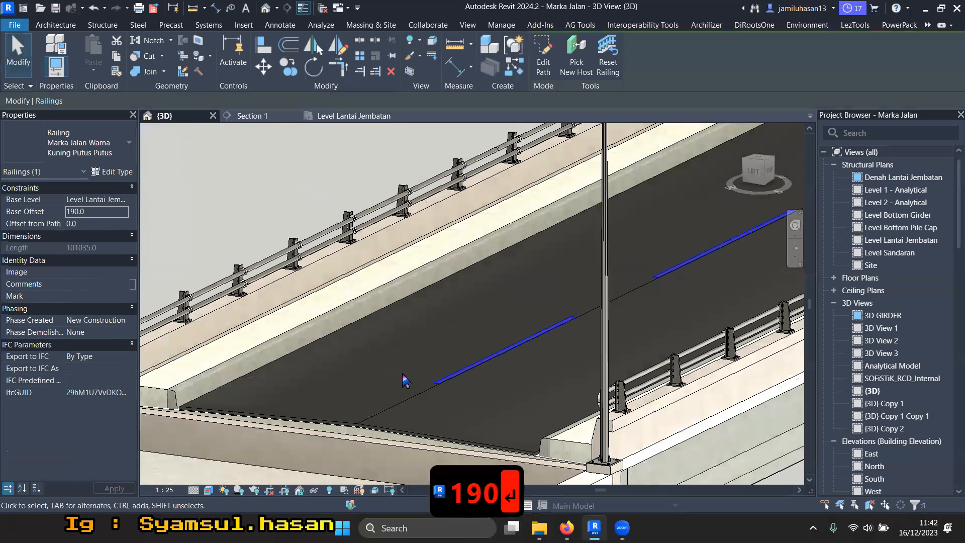
pyautogui.click(251, 201)
# In the Level Lantai Jembatan plan, place an aligned dimension along the full length of one dash of the yellow lane marking.
pyautogui.click(346, 118)
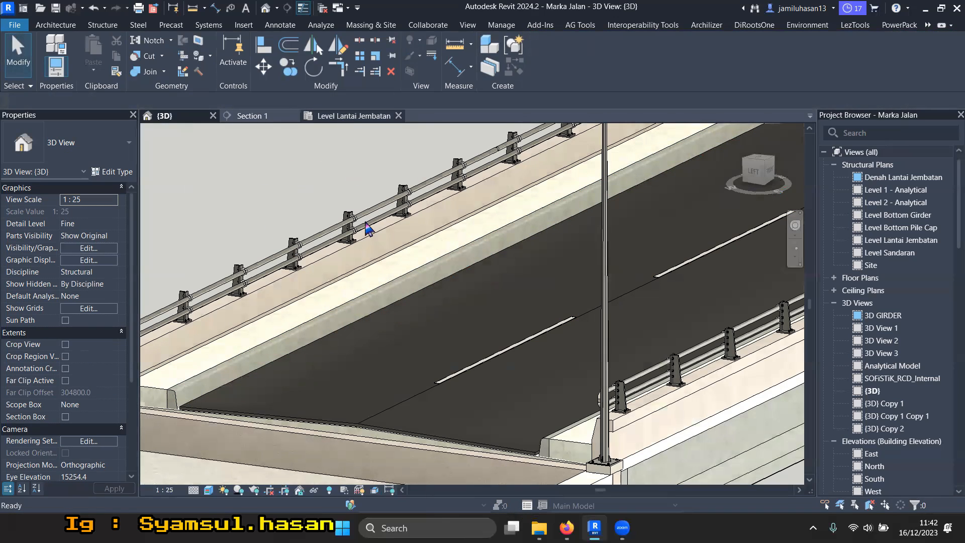
pyautogui.scroll(-2, 480, 302)
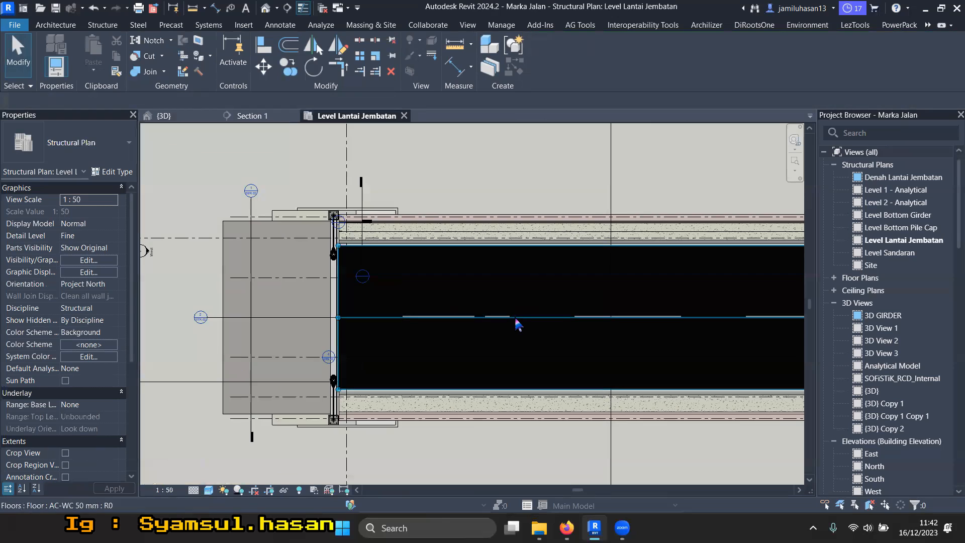
pyautogui.moveTo(514, 320); pyautogui.dragTo(200, 321, button='middle')
pyautogui.scroll(4, 324, 293)
pyautogui.scroll(7, 200, 329)
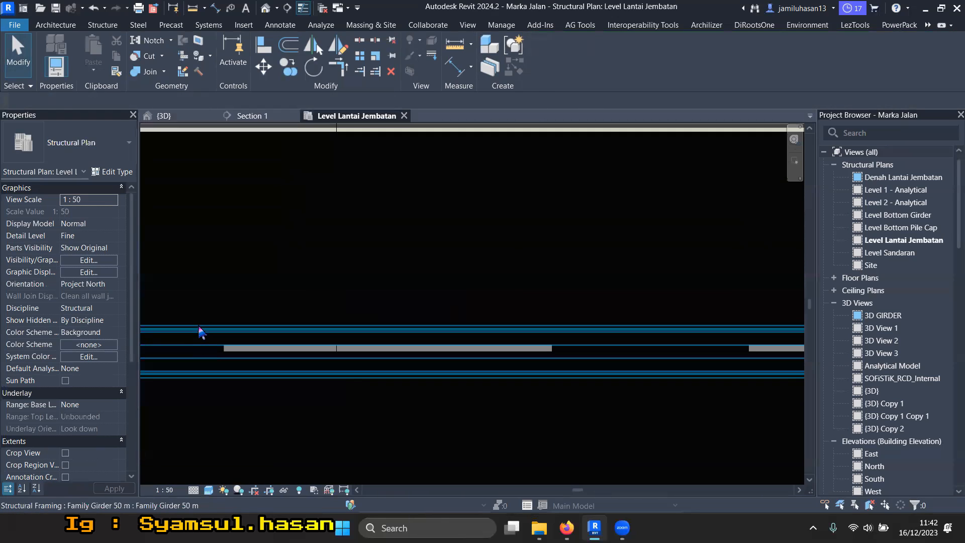
pyautogui.scroll(-3, 254, 362)
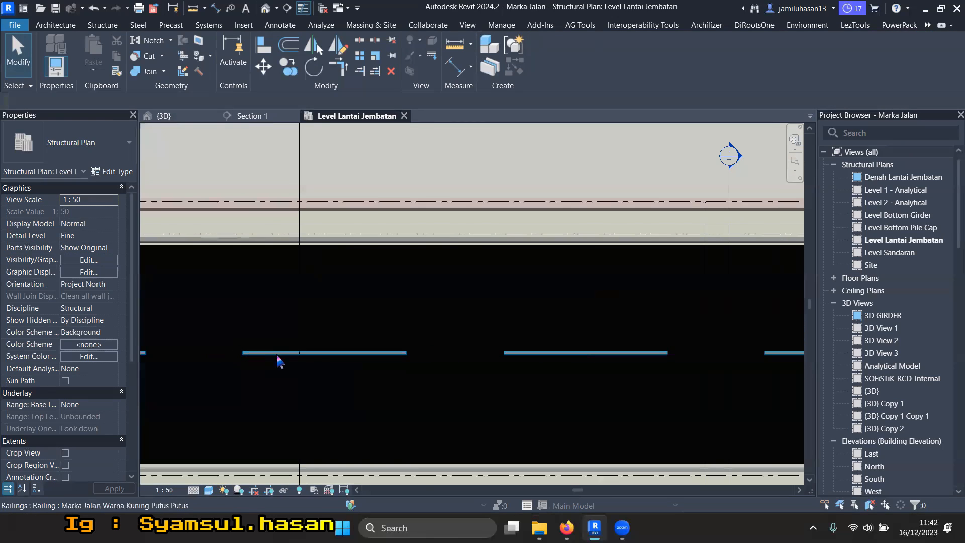
pyautogui.scroll(4, 211, 352)
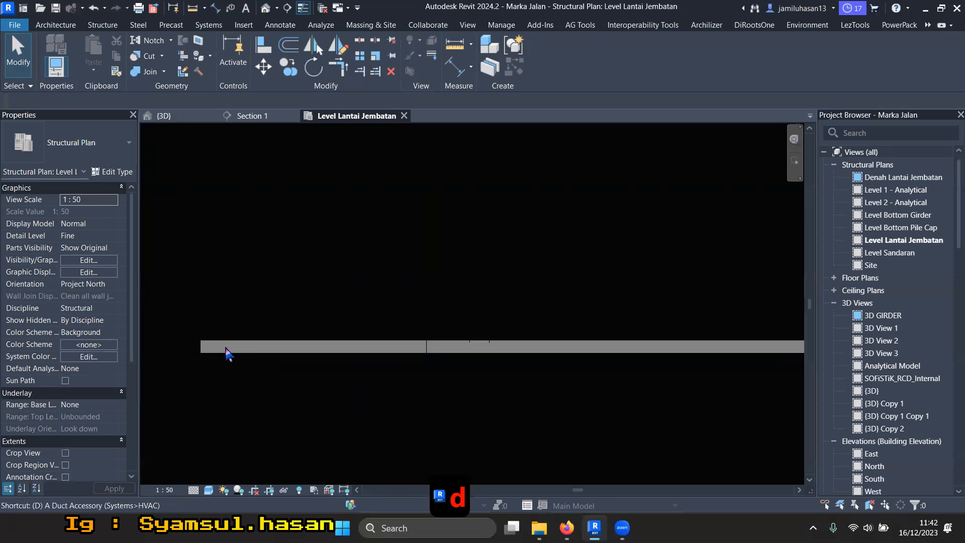
pyautogui.scroll(2, 199, 350)
pyautogui.click(201, 343)
pyautogui.scroll(-2, 308, 345)
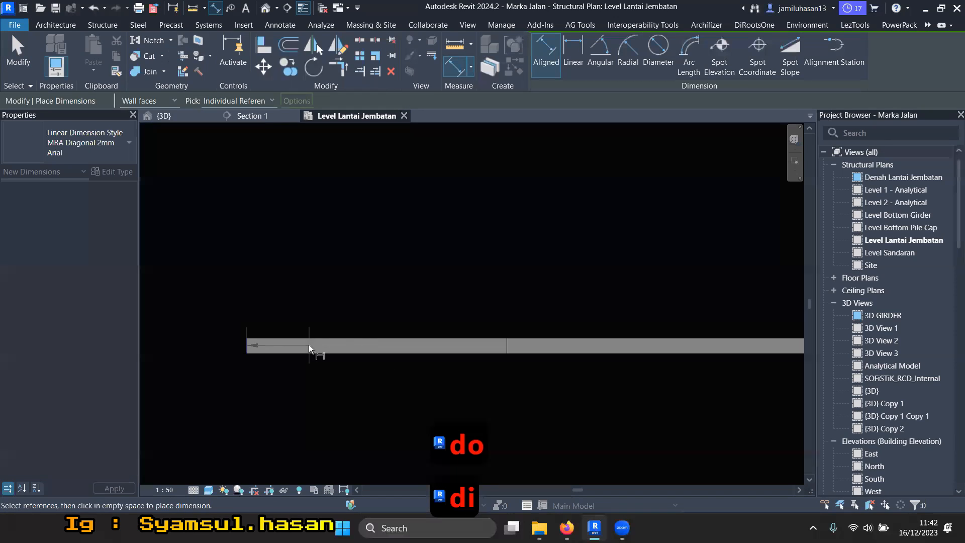
pyautogui.moveTo(664, 333); pyautogui.dragTo(233, 339, button='middle')
pyautogui.scroll(1, 581, 355)
pyautogui.click(578, 352)
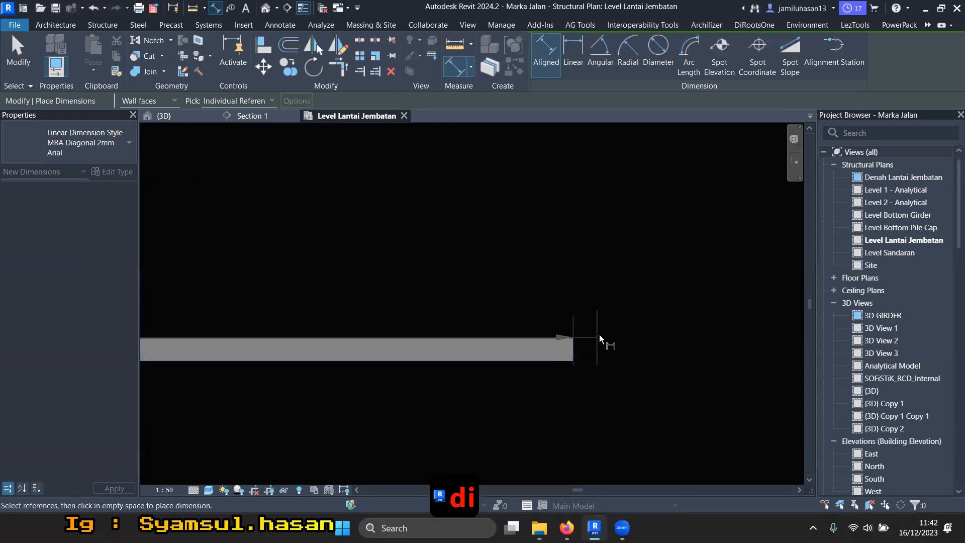
pyautogui.scroll(-3, 599, 334)
pyautogui.click(615, 293)
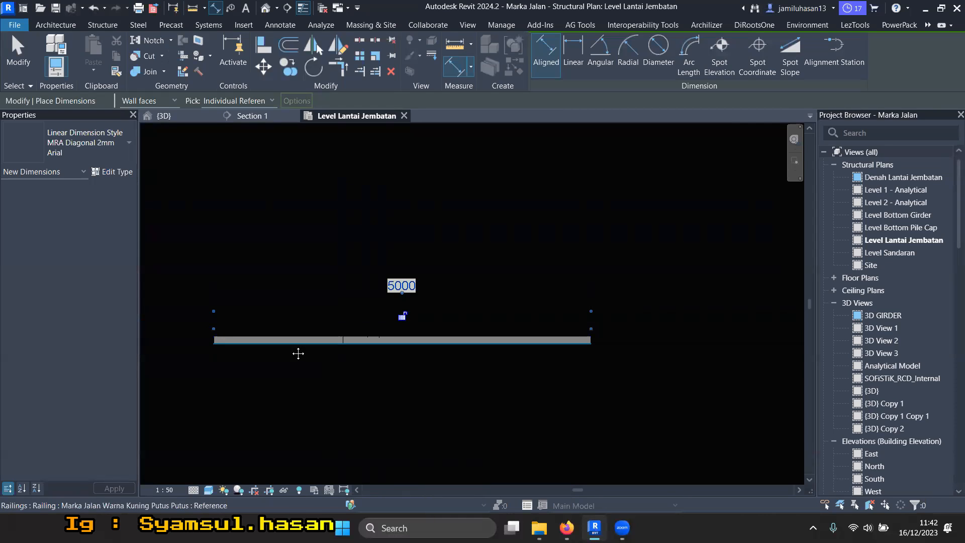
# Dimension the width of the same dash, placing the dimension just beyond its starting end.
pyautogui.moveTo(205, 345); pyautogui.dragTo(391, 320, button='middle')
pyautogui.scroll(5, 391, 321)
pyautogui.click(450, 288)
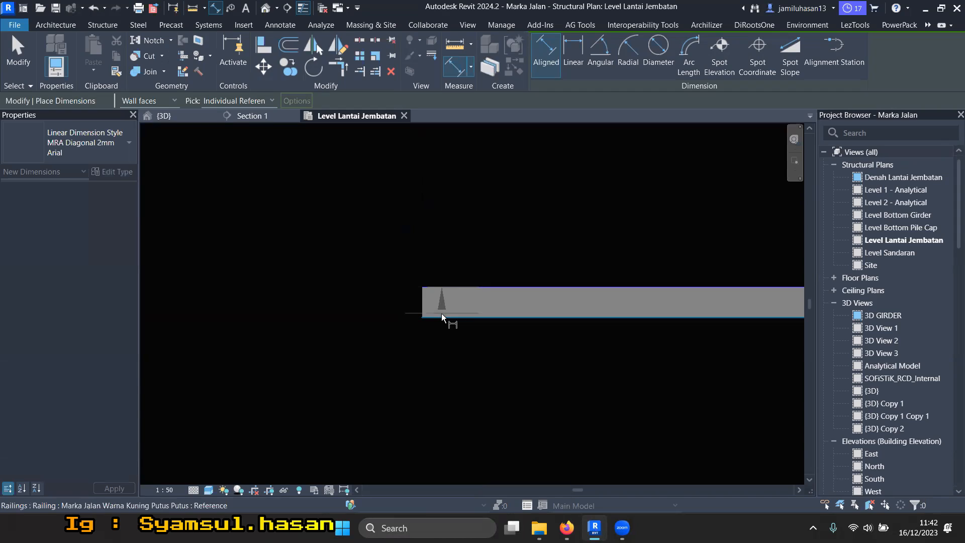
pyautogui.click(442, 315)
pyautogui.click(321, 361)
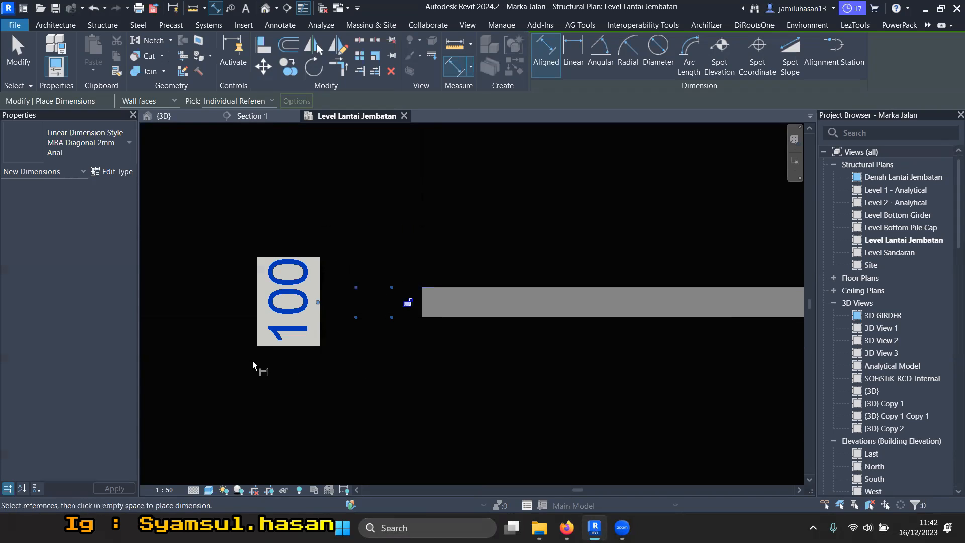
# Dimension the gap between this dash and the next one, in line with the dash-length dimension, and end the dimension command.
pyautogui.scroll(-3, 252, 360)
pyautogui.moveTo(706, 357); pyautogui.dragTo(242, 387, button='middle')
pyautogui.scroll(3, 248, 384)
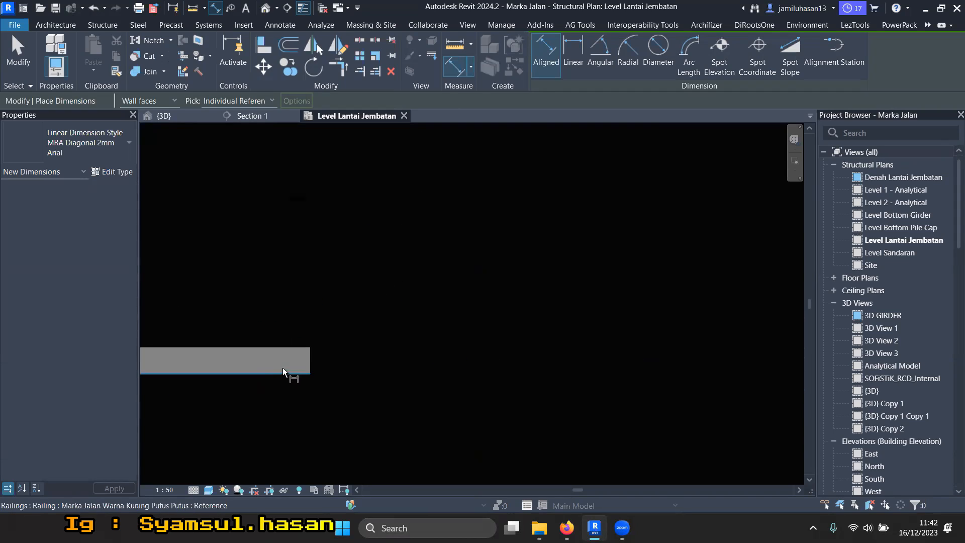
pyautogui.click(308, 360)
pyautogui.scroll(-3, 399, 369)
pyautogui.scroll(4, 589, 369)
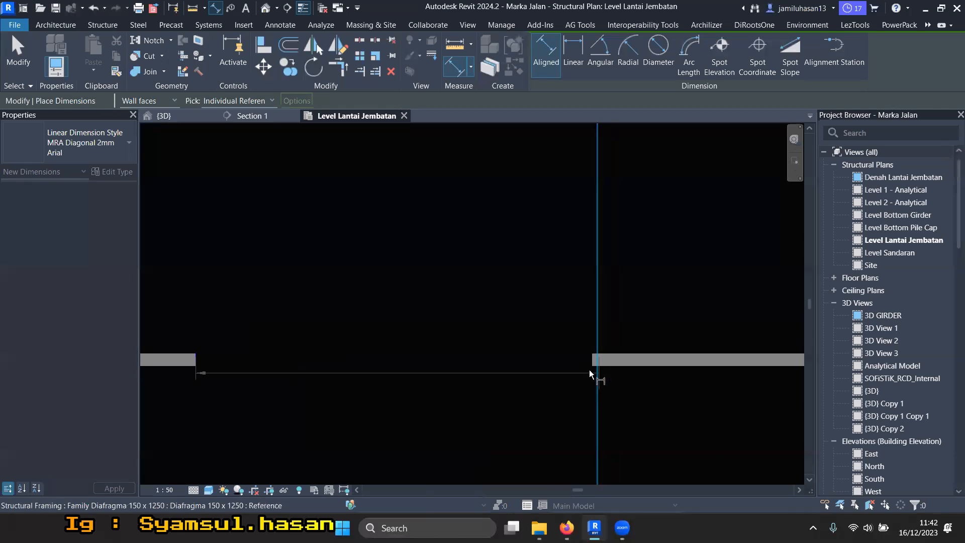
pyautogui.click(600, 348)
pyautogui.scroll(-5, 600, 349)
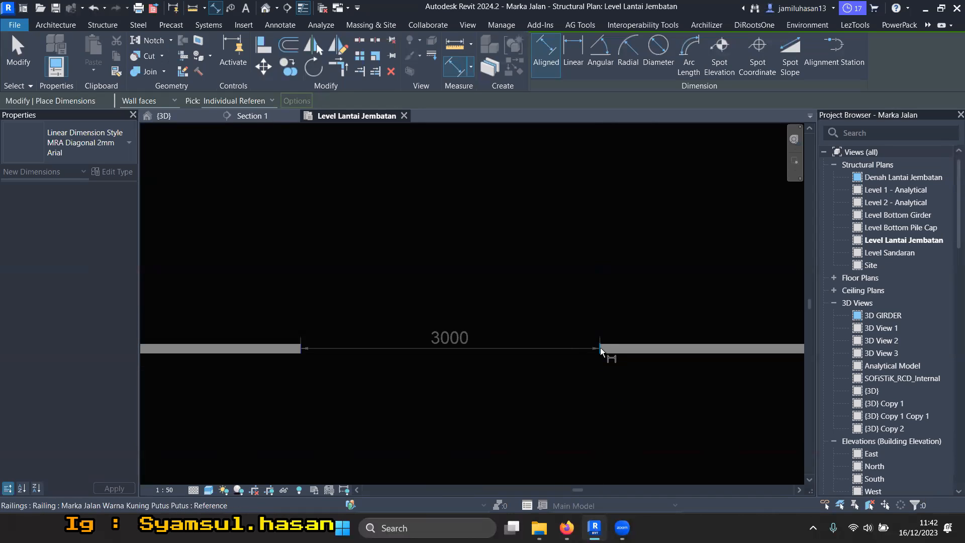
pyautogui.click(626, 312)
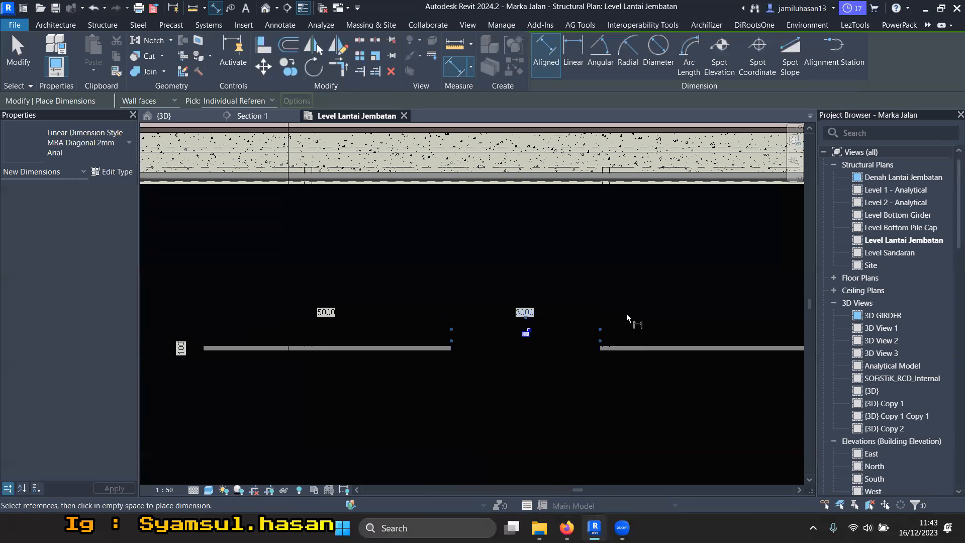
pyautogui.press('Escape')
pyautogui.press('Escape')
# Set the visual style of the Level Lantai Jembatan plan to Hidden Line and leave the marking railing deselected.
pyautogui.scroll(2, 346, 389)
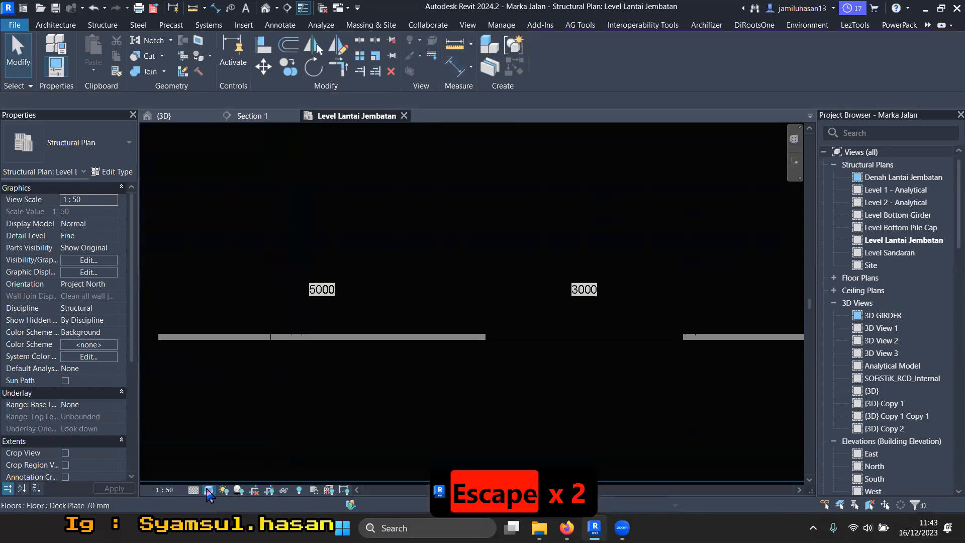
pyautogui.click(208, 489)
pyautogui.click(245, 428)
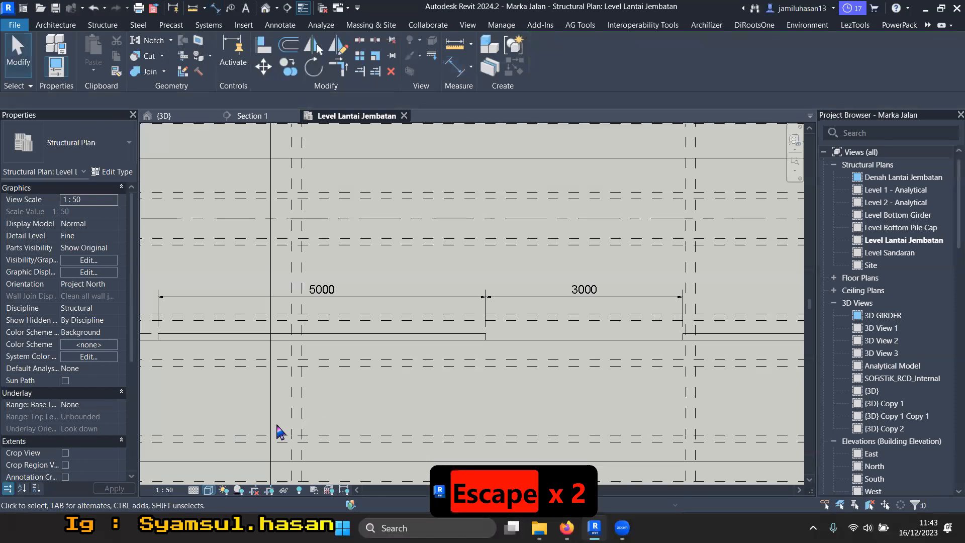
pyautogui.click(441, 337)
pyautogui.press('Escape')
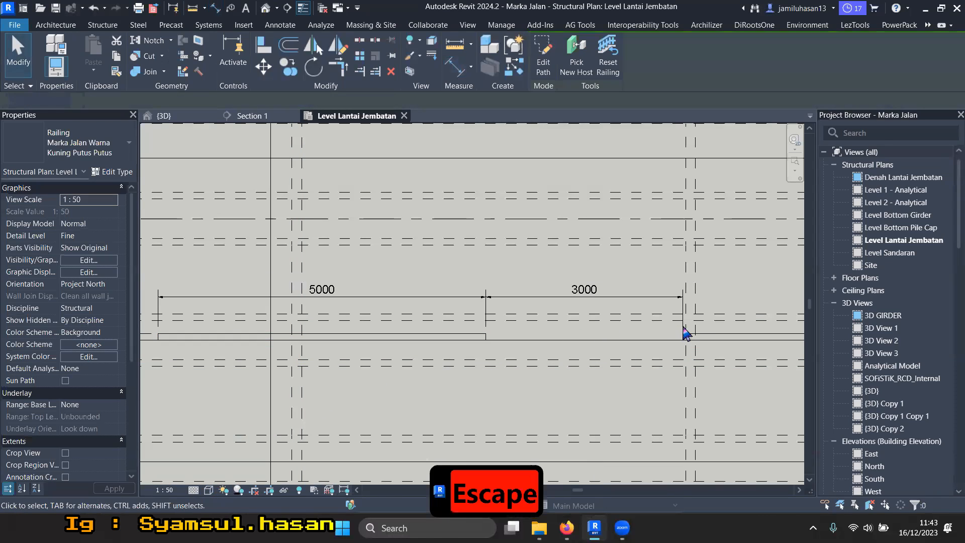
# Switch to Firefox and examine the dash and gap lengths for dashed road markings in the Gambar 5 table of the PDF.
pyautogui.click(566, 527)
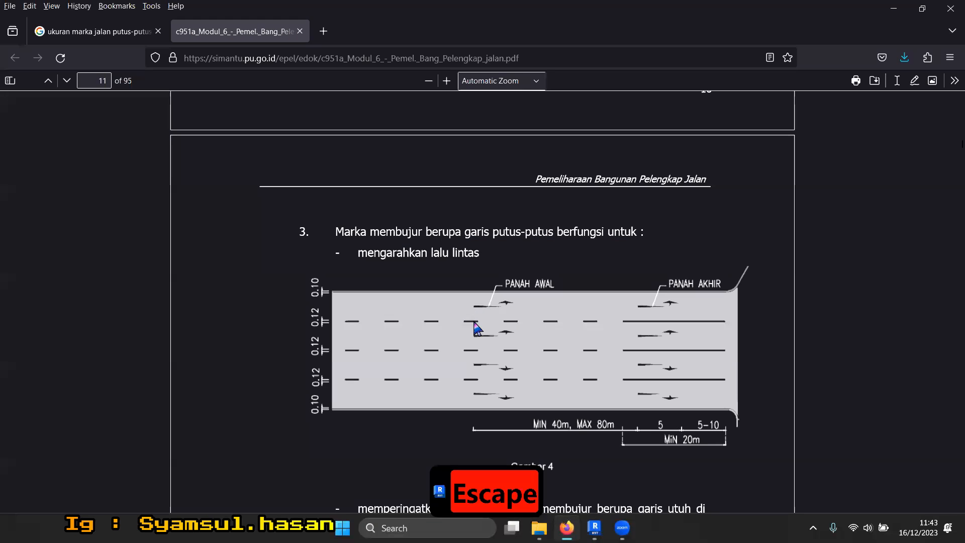
pyautogui.scroll(-10, 520, 311)
pyautogui.scroll(4, 496, 301)
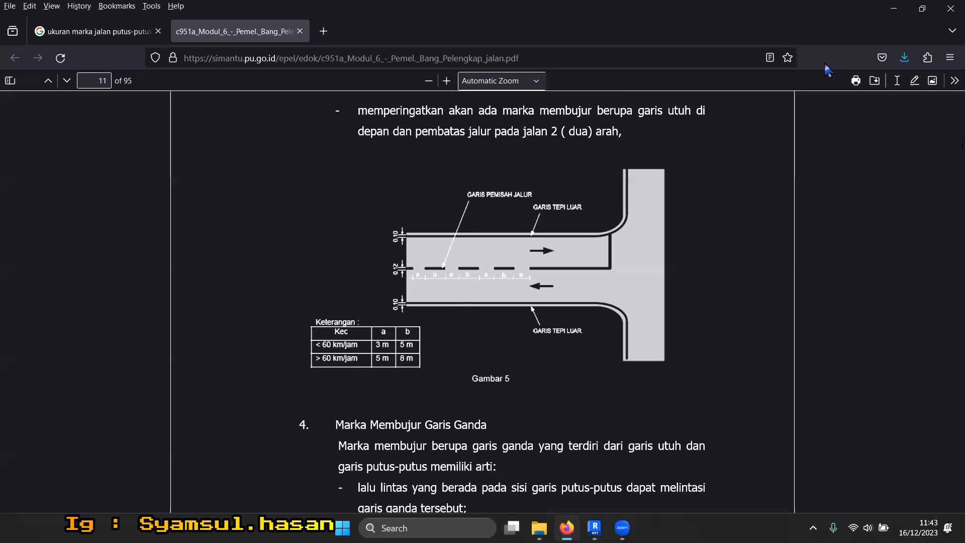
# Switch back to Revit and view the dashed lane marking on the bridge deck in the {3D} view.
pyautogui.hotkey('alt', 'Tab')
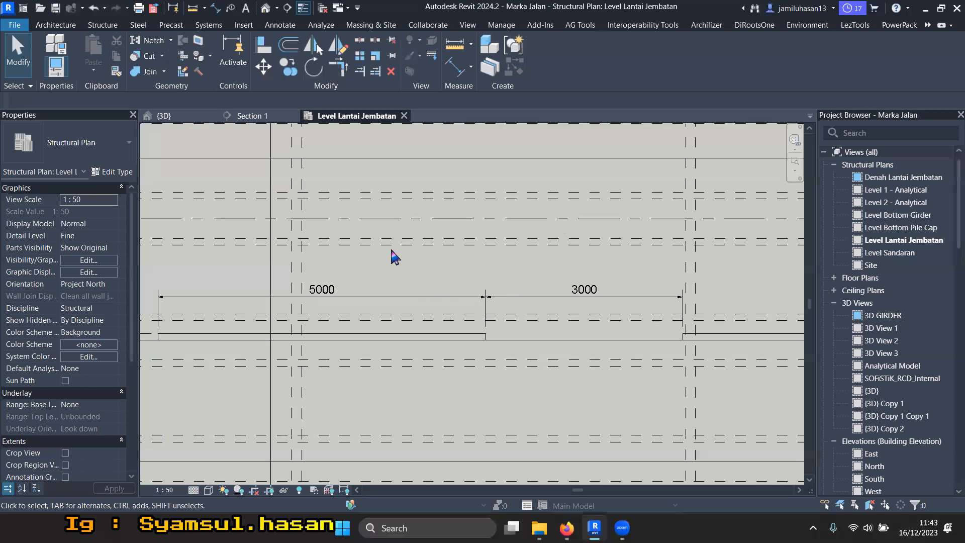
pyautogui.click(189, 116)
pyautogui.scroll(-5, 471, 280)
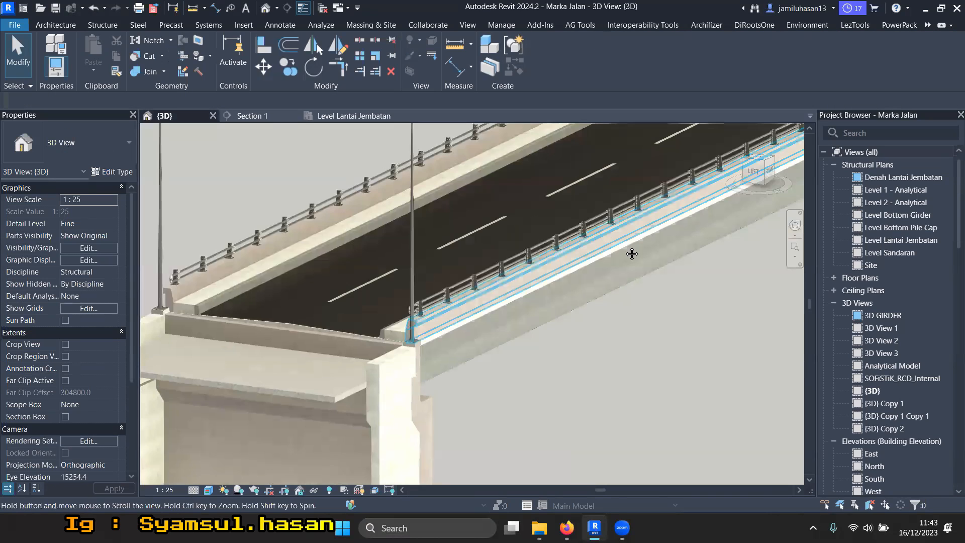